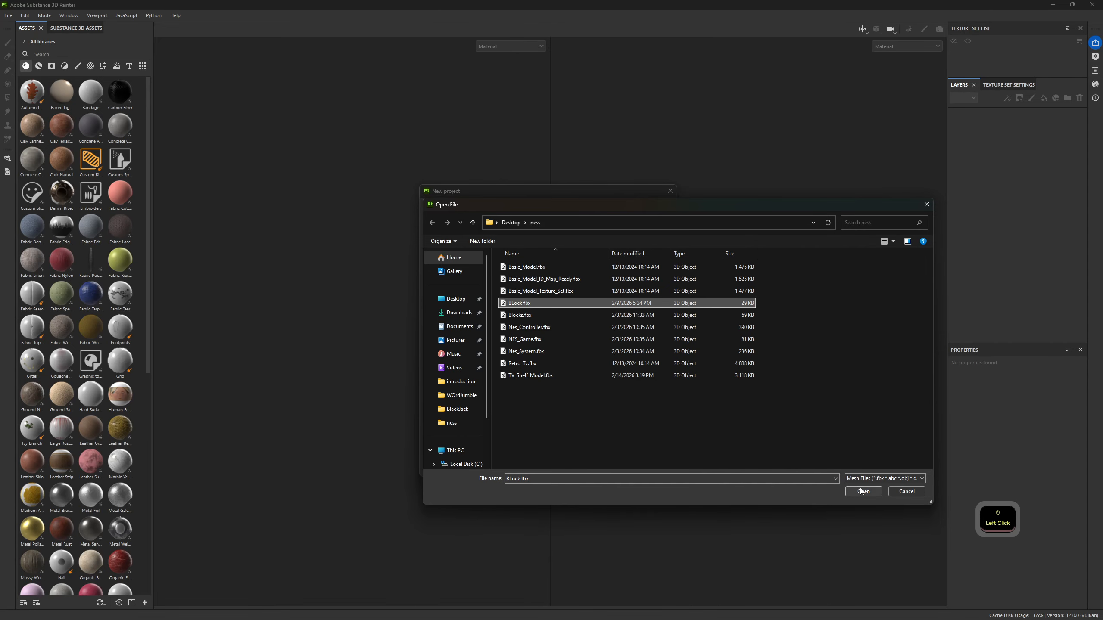
Load BLock.fbx as the new project's 3D mesh and choose the Unreal Engine (starter_assets) template.
click(864, 492)
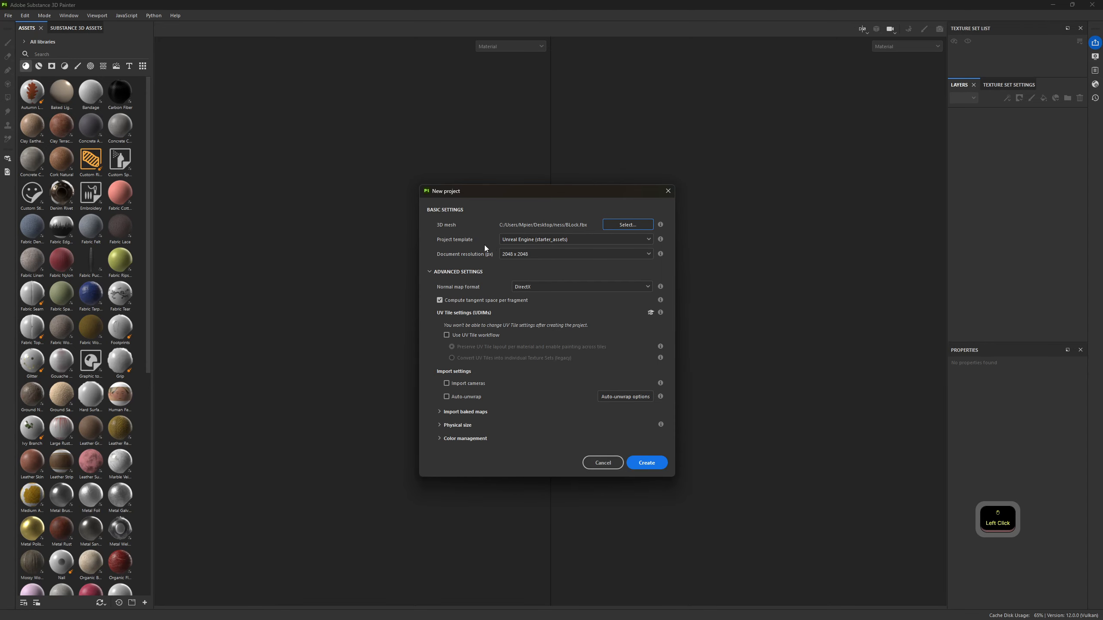
click(536, 242)
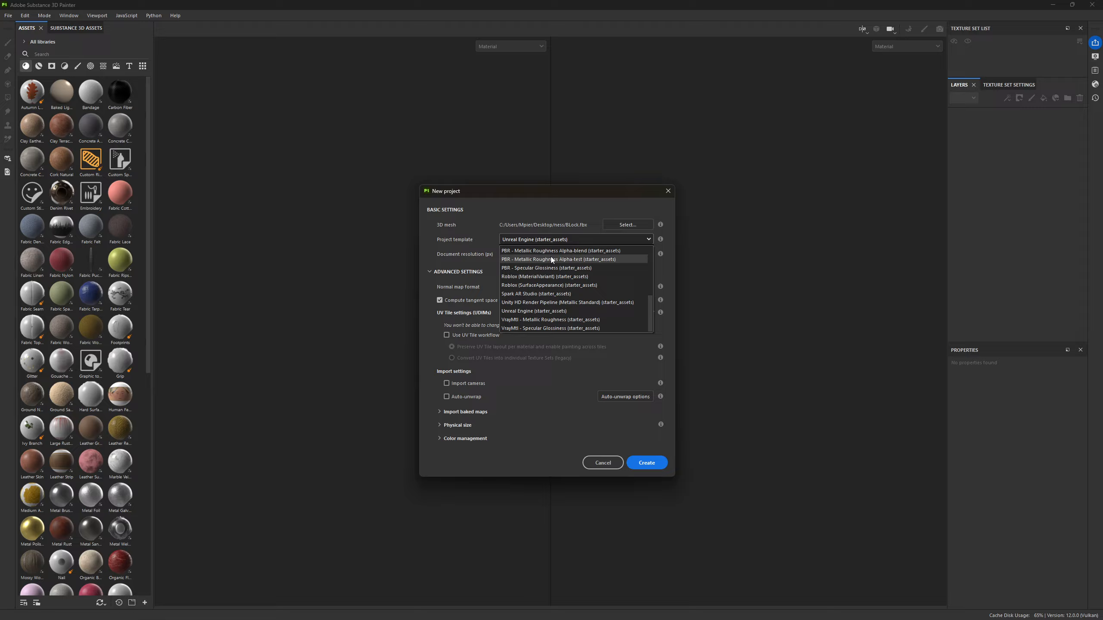
scroll(550, 256, up, 3)
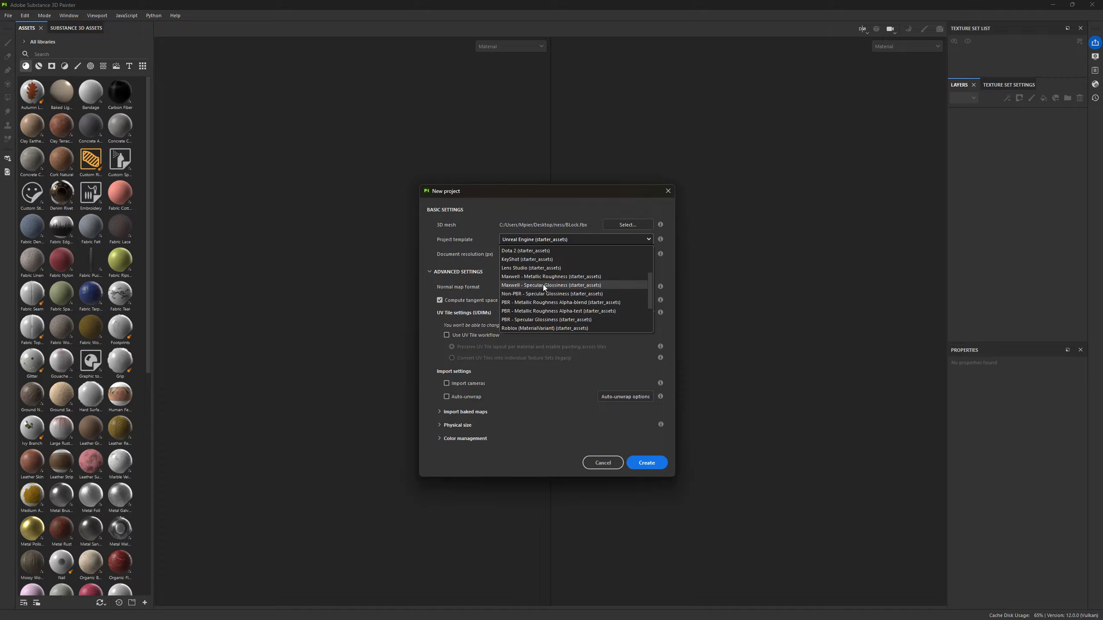
scroll(561, 299, down, 2)
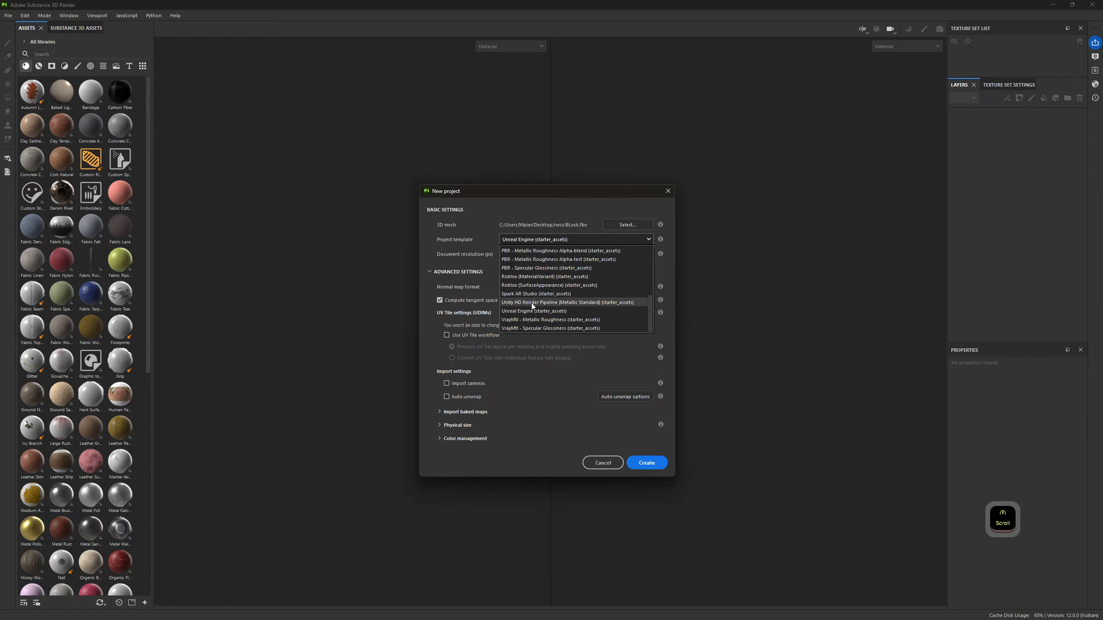
click(549, 310)
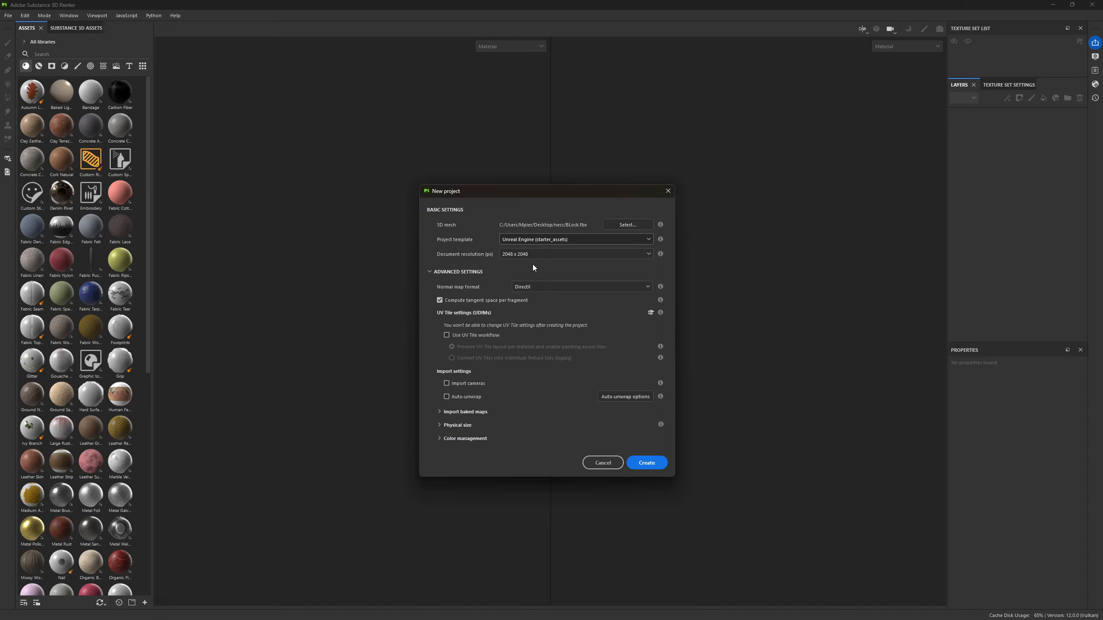
Create the project with a 2048 x 2048 document resolution and the DirectX normal map format.
click(505, 253)
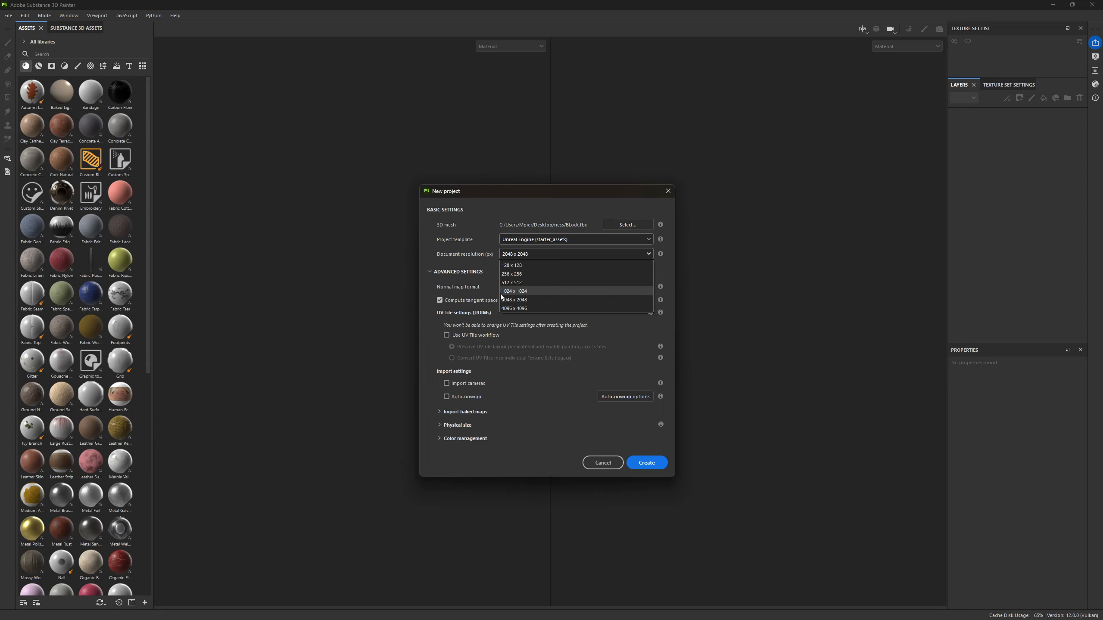
click(469, 281)
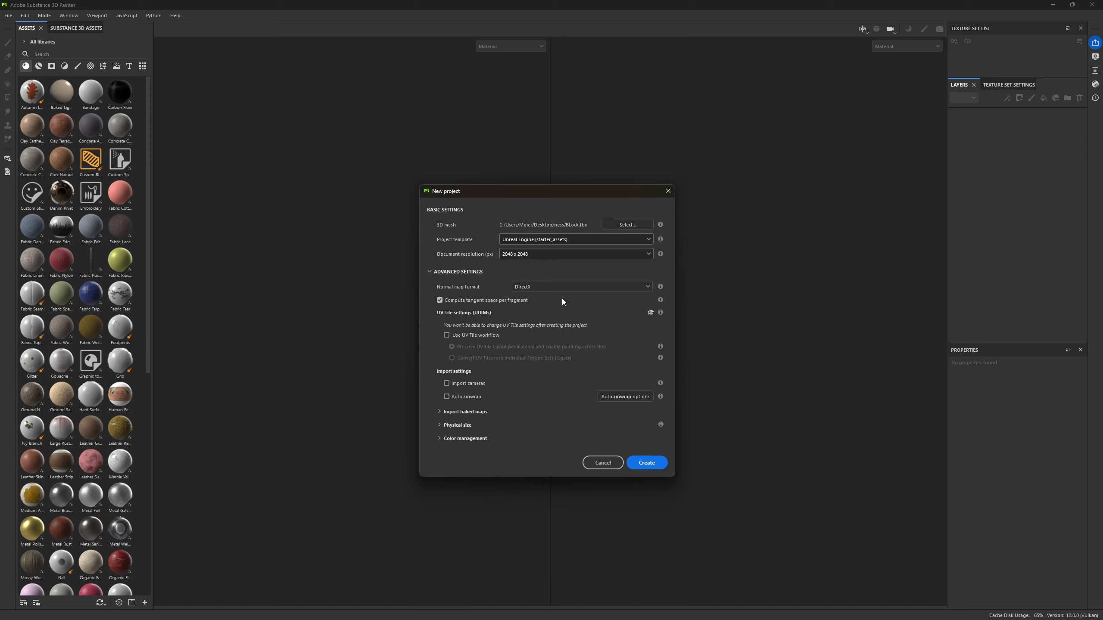
click(546, 290)
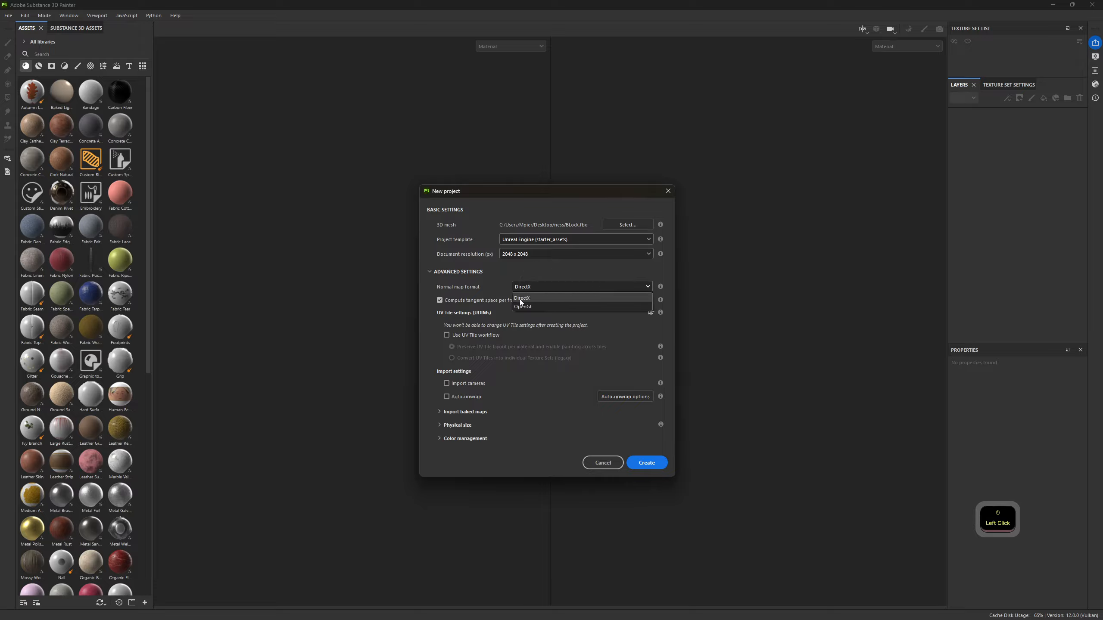
click(488, 287)
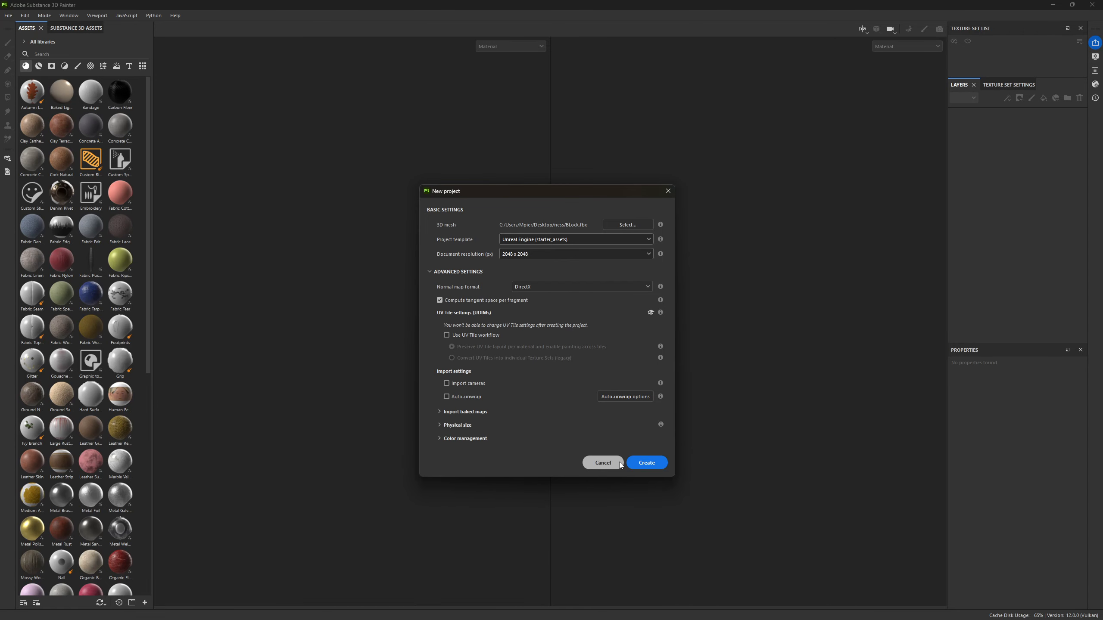
click(648, 455)
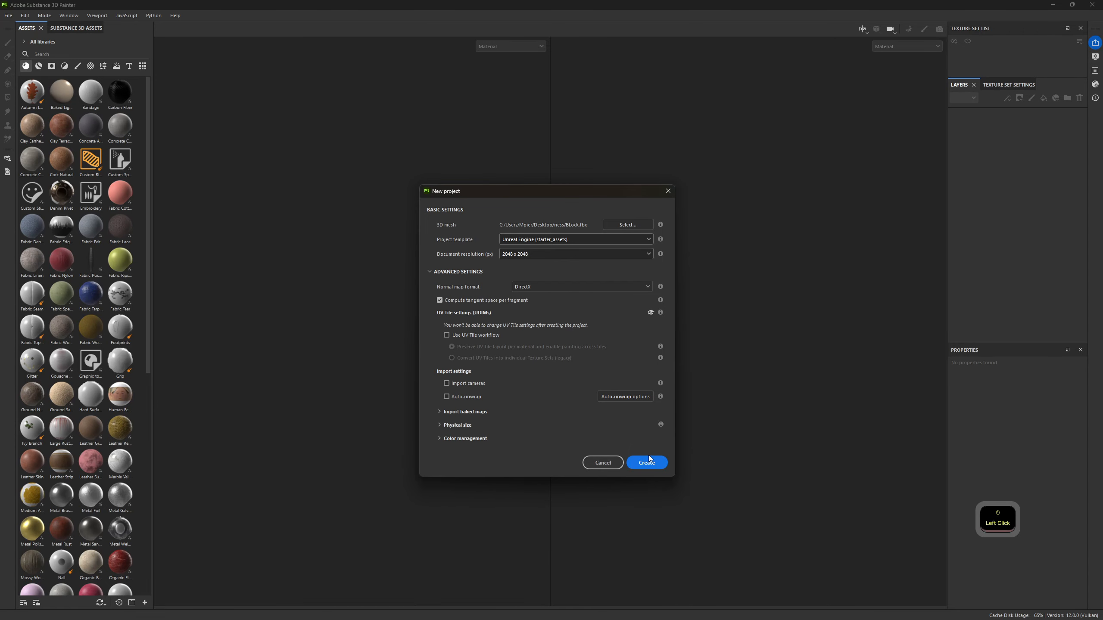
click(645, 464)
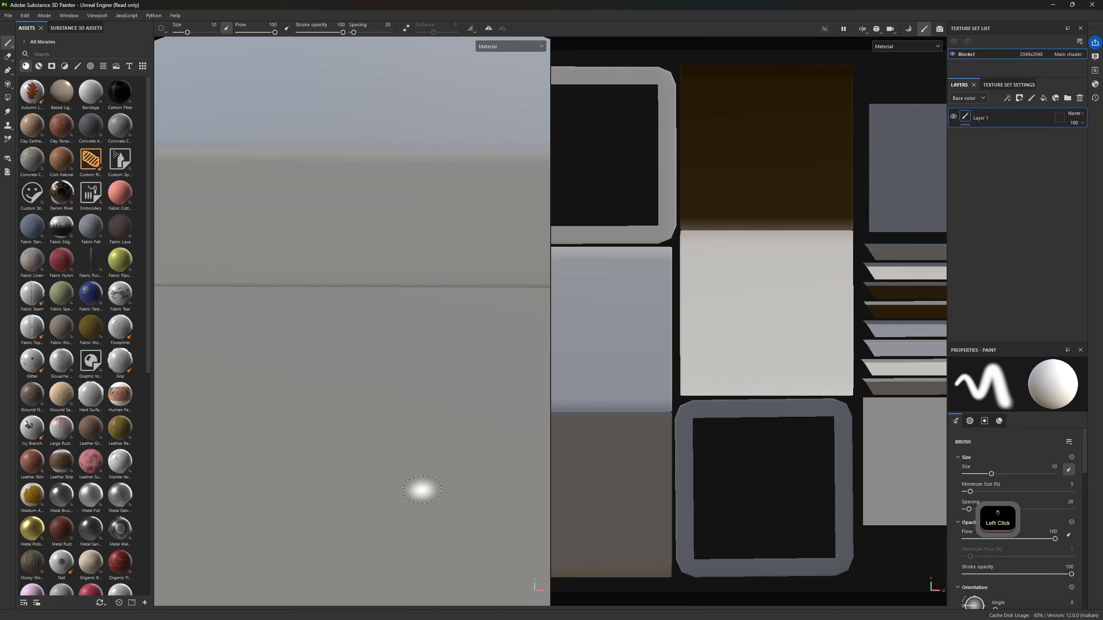
Reduce the paint brush size to 0.1 and paint thin connected strokes on the block's top face.
scroll(350, 328, down, 10)
scroll(368, 370, down, 3)
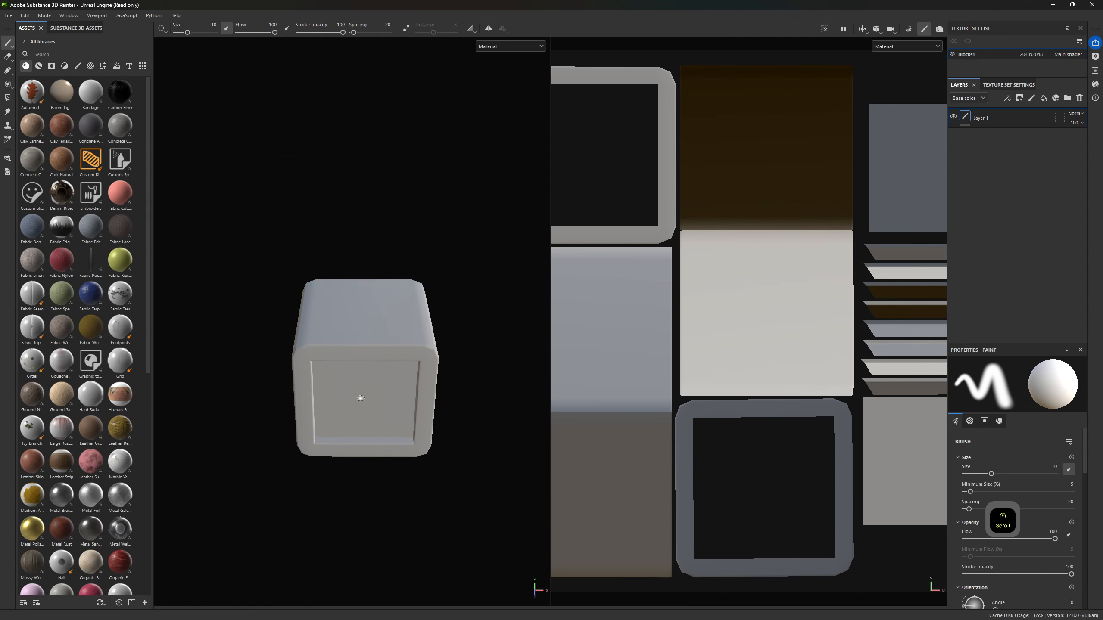
scroll(374, 362, down, 2)
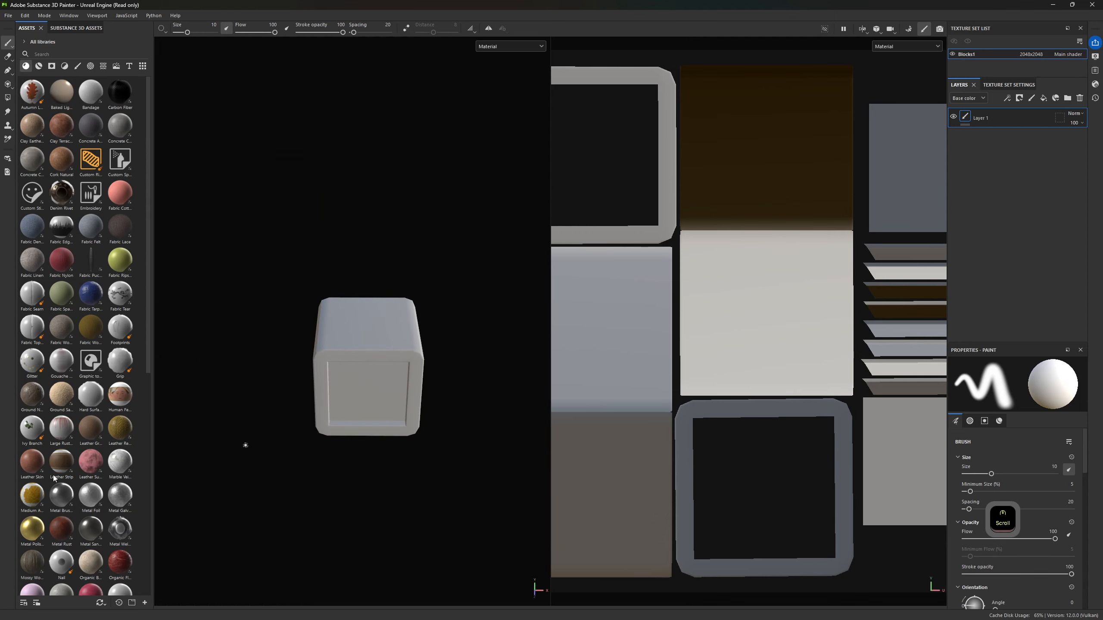
scroll(739, 304, down, 4)
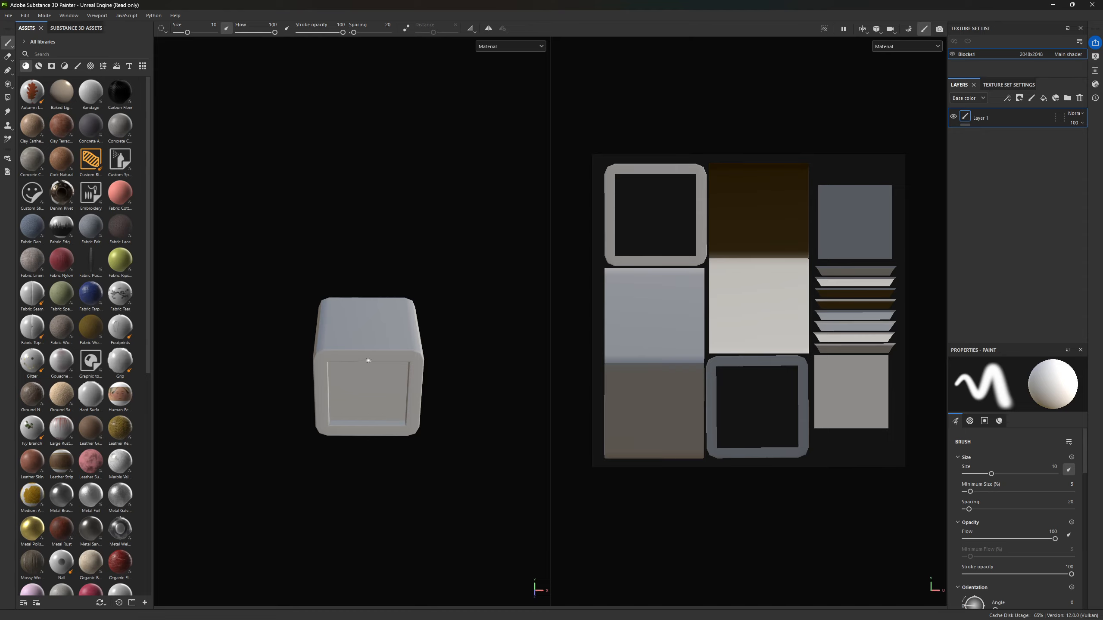
mouse_move(369, 360)
ctrl+right_down()
mouse_move(453, 321)
mouse_move(569, 320)
ctrl+right_up()
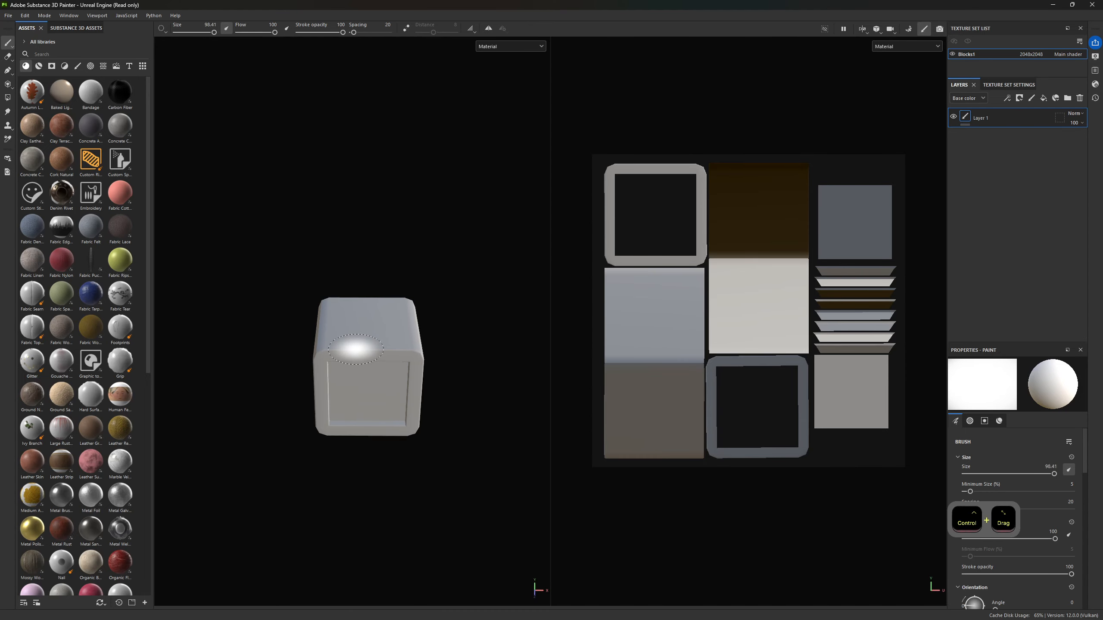
ctrl+right_drag(355, 350, 288, 264)
click(289, 264)
click(363, 314)
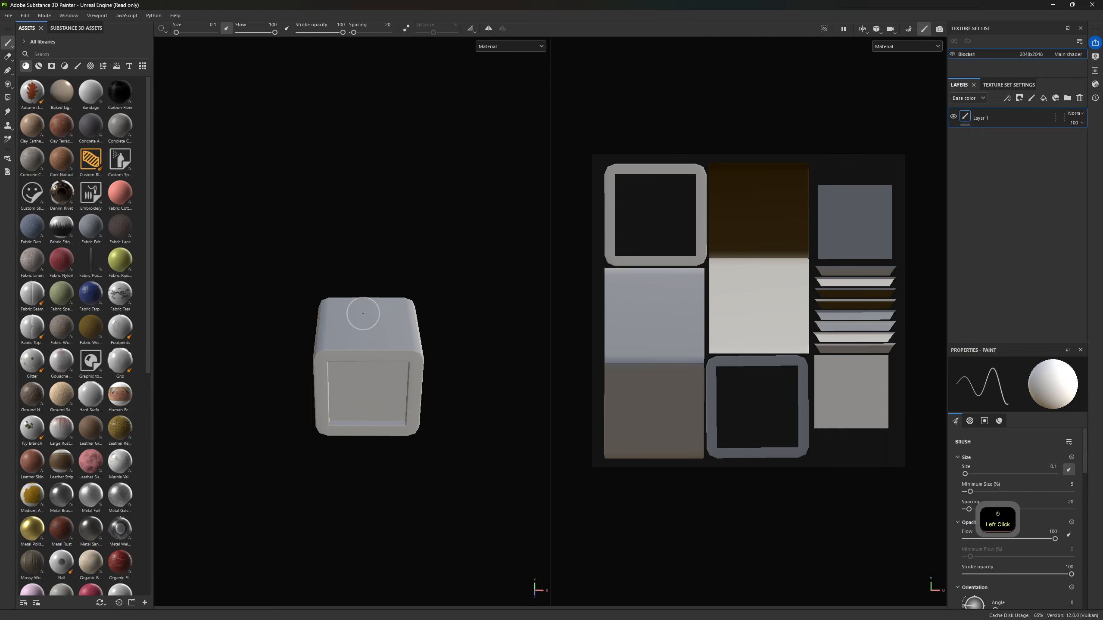
click(376, 338)
click(385, 321)
Enlarge the paint brush to size 88.89 and paint broad soft white strokes across the block's top face and front edge.
scroll(409, 332, up, 5)
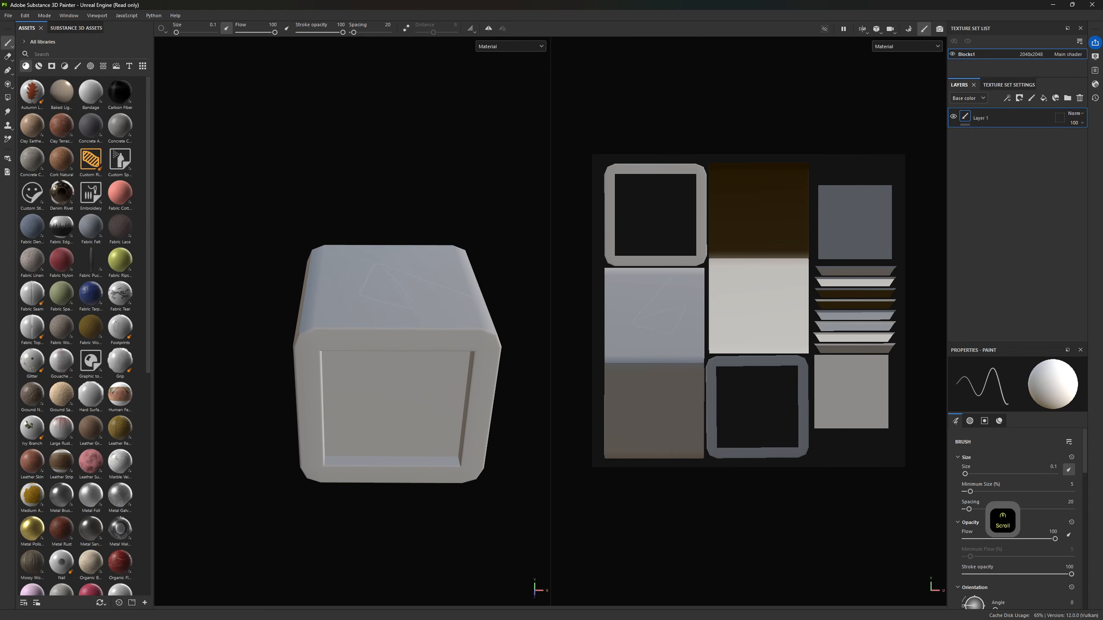
ctrl+right_drag(290, 492, 480, 457)
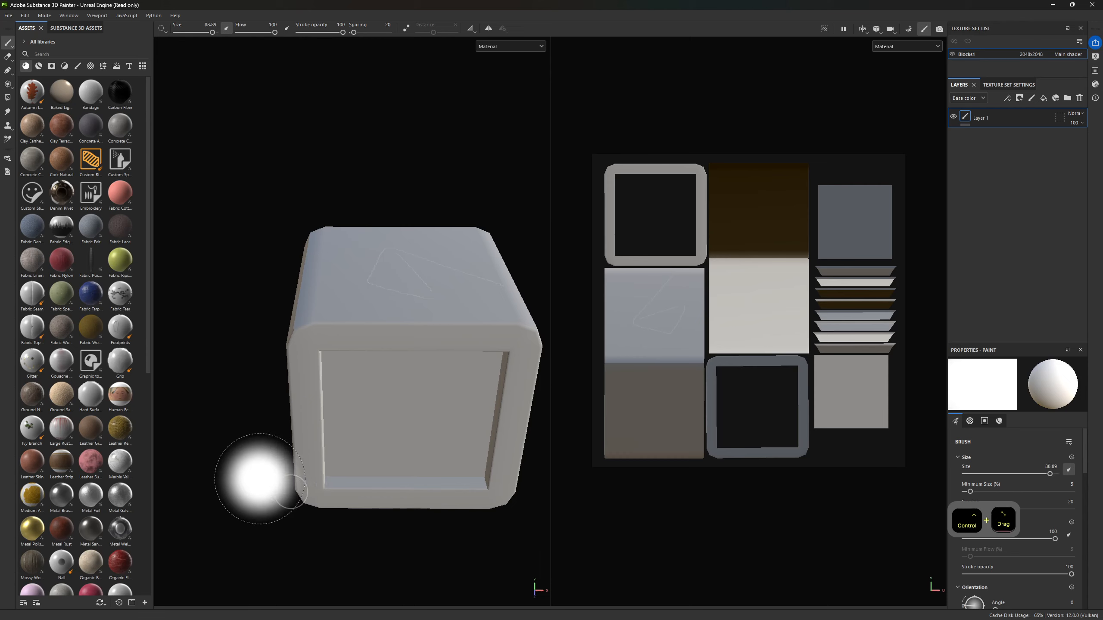
click(405, 318)
mouse_move(398, 290)
mouse_down()
mouse_move(421, 301)
mouse_move(431, 246)
mouse_move(382, 300)
mouse_move(686, 330)
mouse_up()
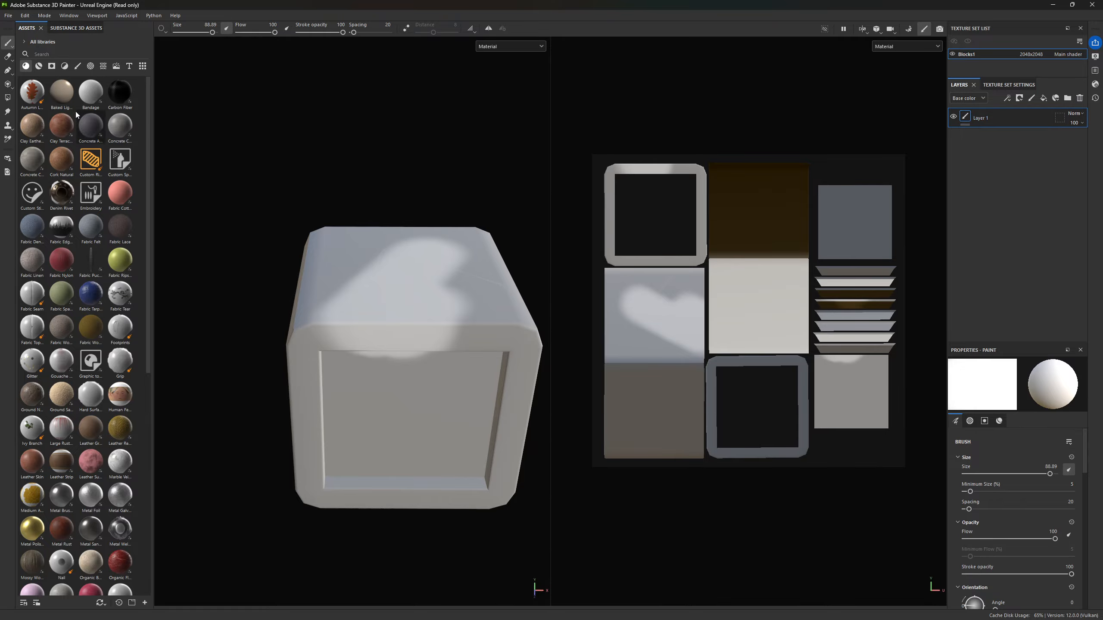
Switch between the Paint and Eraser tools, and erase several strokes of size 10 from the white paint on the top face.
key(2)
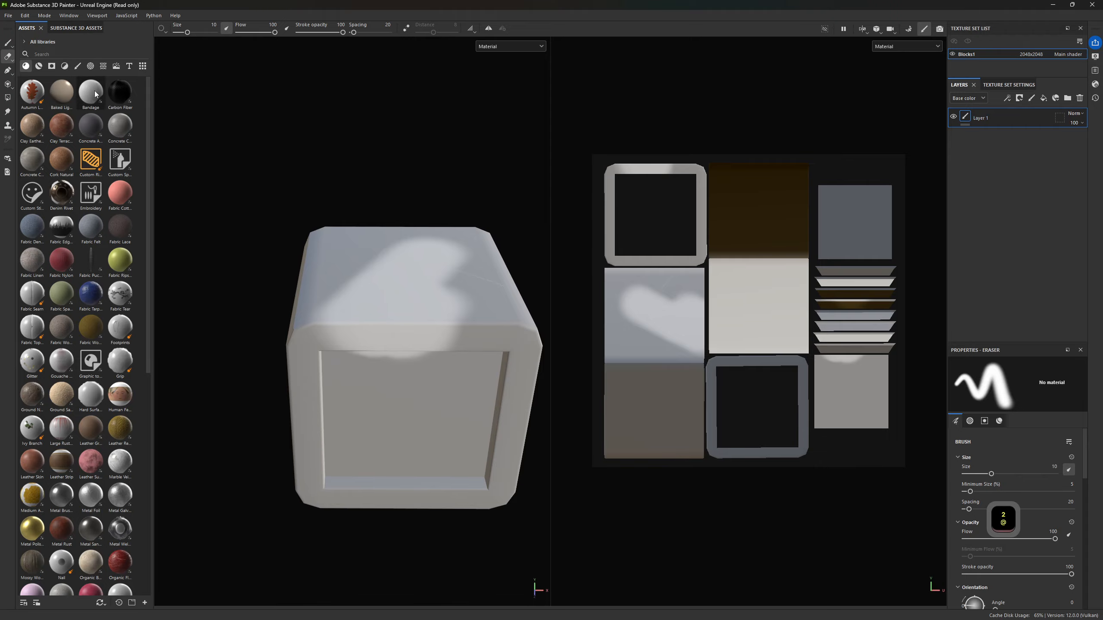
key(1)
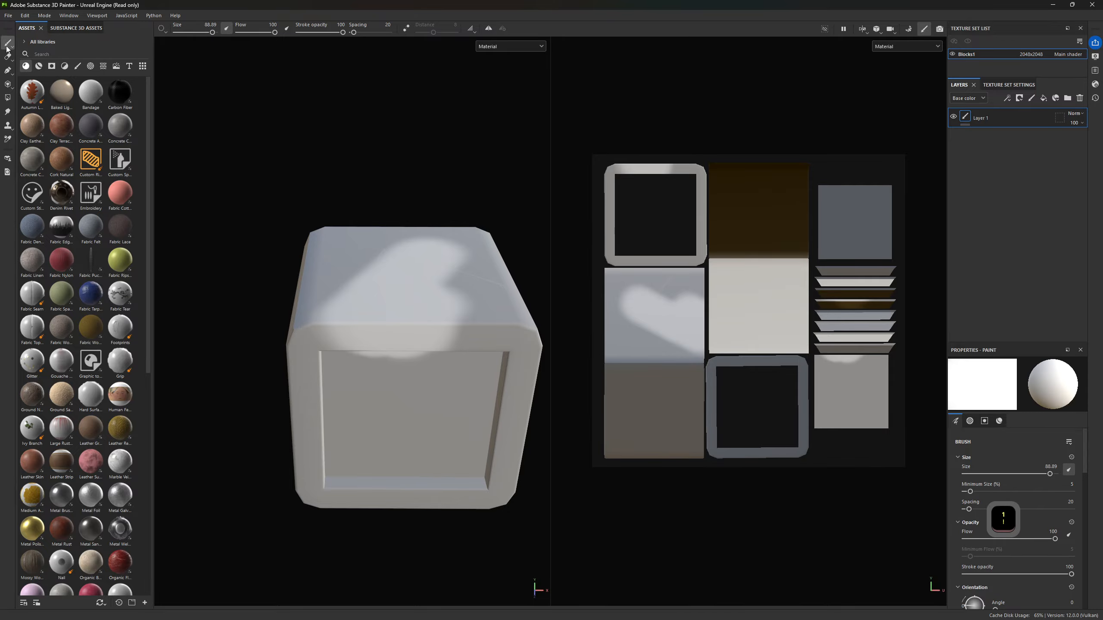
key(2)
drag(351, 285, 376, 329)
mouse_move(348, 318)
mouse_down()
mouse_move(386, 289)
mouse_move(316, 321)
mouse_up()
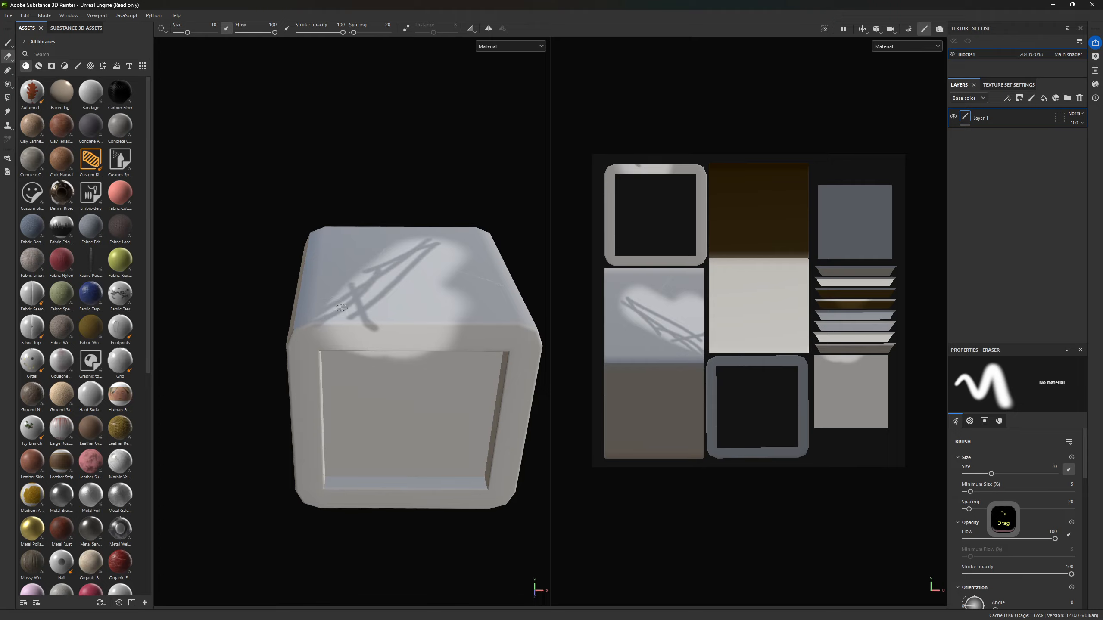
Erase fine lines in the white paint at sizes 1.07 and 1.98, and wipe away most of the paint at size 46.1.
ctrl+right_drag(346, 298, 399, 303)
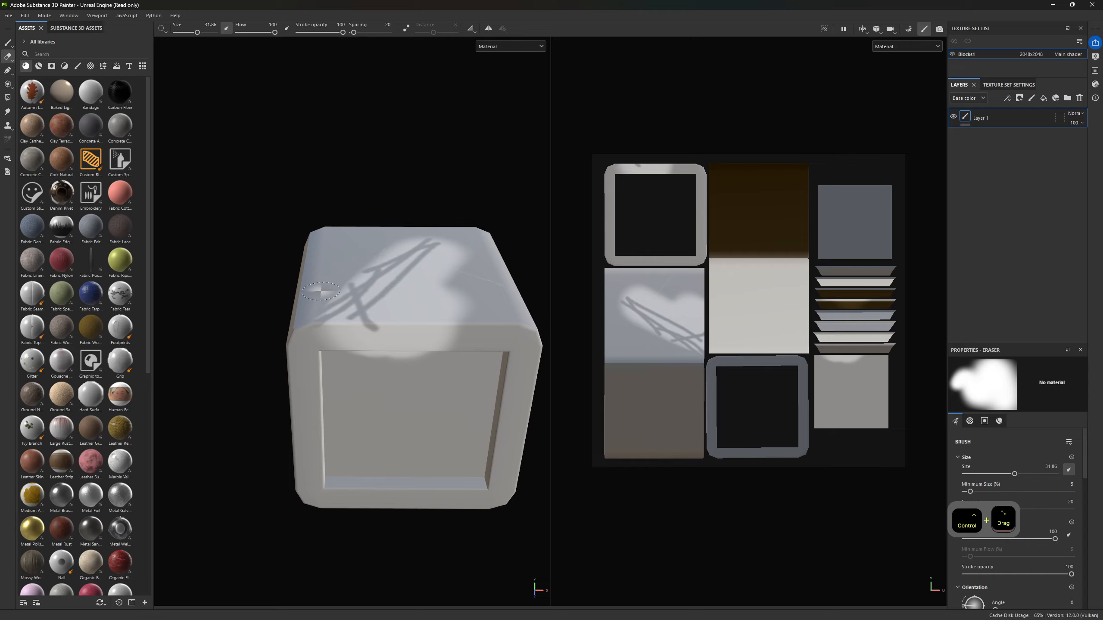
mouse_move(332, 298)
ctrl+right_down()
mouse_move(394, 308)
mouse_move(542, 278)
mouse_move(458, 278)
mouse_move(593, 268)
mouse_move(231, 263)
ctrl+right_up()
drag(434, 310, 425, 308)
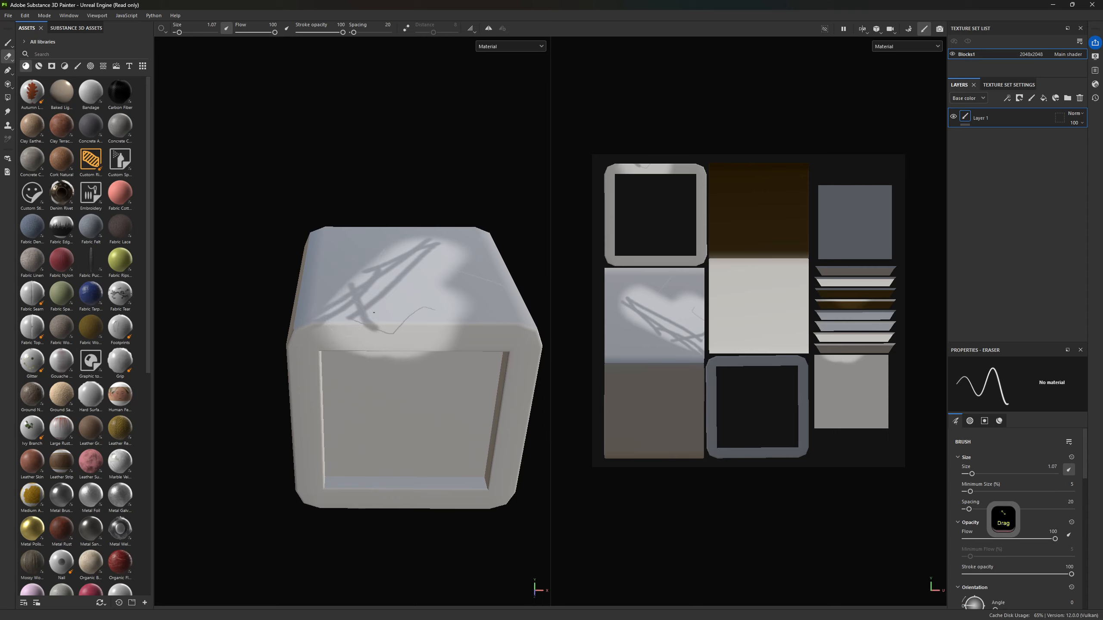
mouse_move(424, 307)
ctrl+right_down()
mouse_move(424, 320)
mouse_move(697, 264)
mouse_move(59, 251)
ctrl+right_up()
mouse_move(365, 292)
mouse_down()
mouse_move(413, 319)
mouse_move(395, 287)
mouse_up()
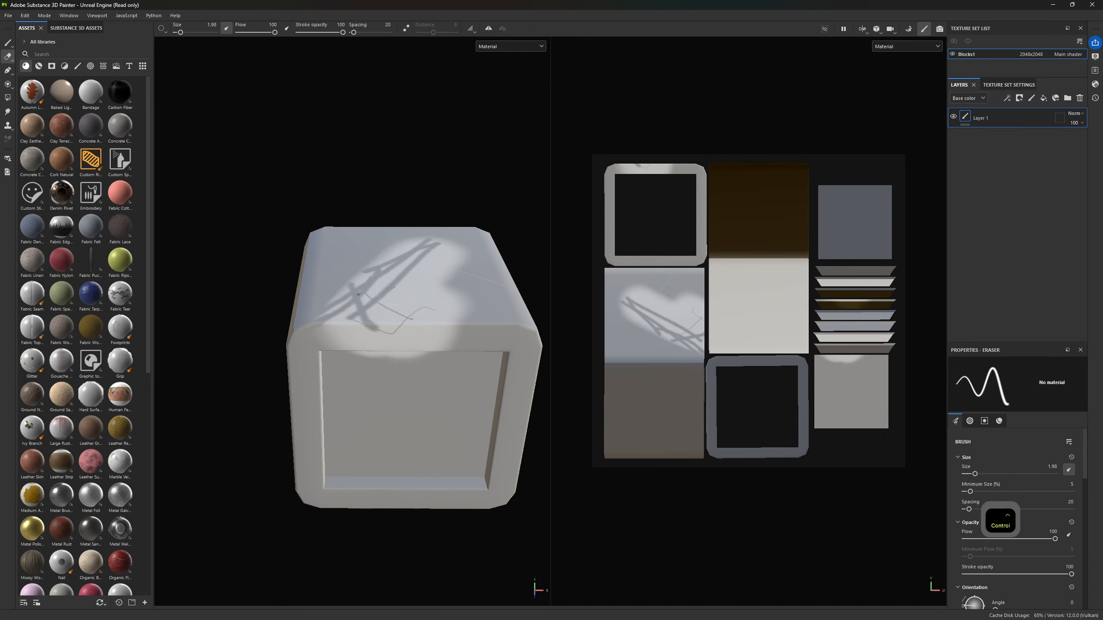
mouse_move(352, 289)
ctrl+right_down()
mouse_move(419, 306)
mouse_move(484, 303)
ctrl+right_up()
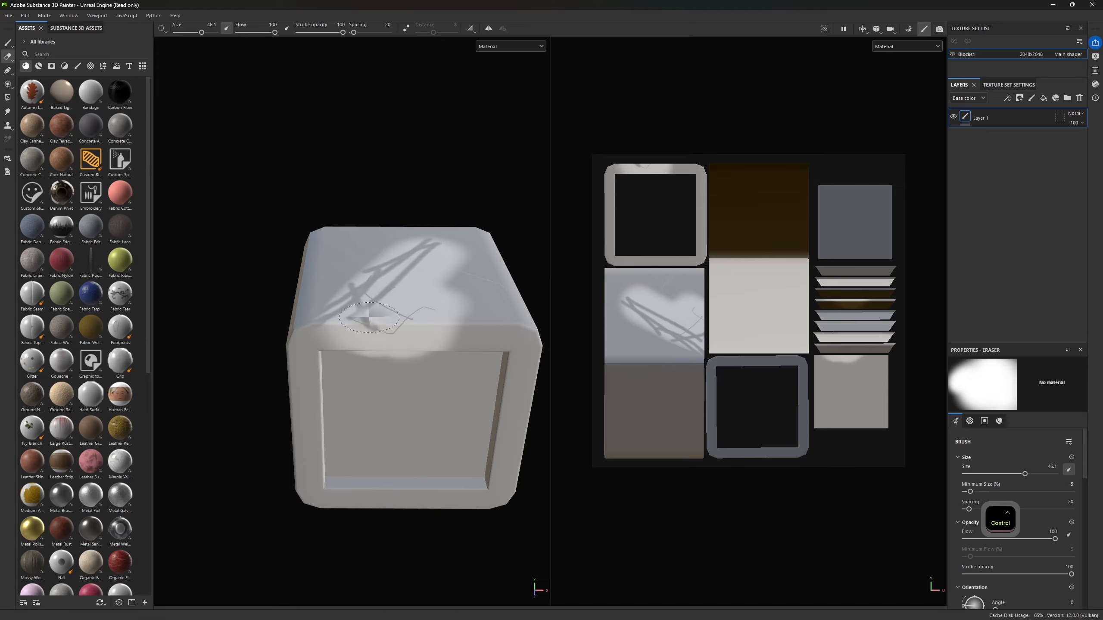
mouse_move(368, 311)
mouse_down()
mouse_move(387, 328)
mouse_move(587, 267)
mouse_move(393, 369)
mouse_move(369, 305)
mouse_move(445, 323)
mouse_move(429, 286)
mouse_move(377, 266)
mouse_move(458, 261)
mouse_up()
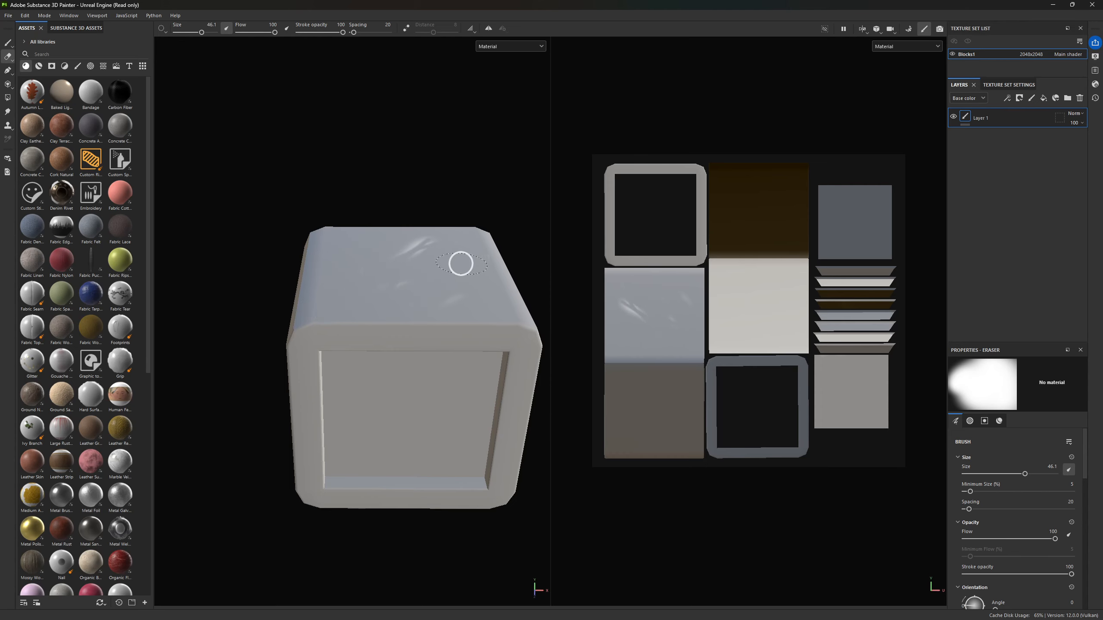
Activate the Projection tool and switch from it to the Polygon Fill tool.
key(2)
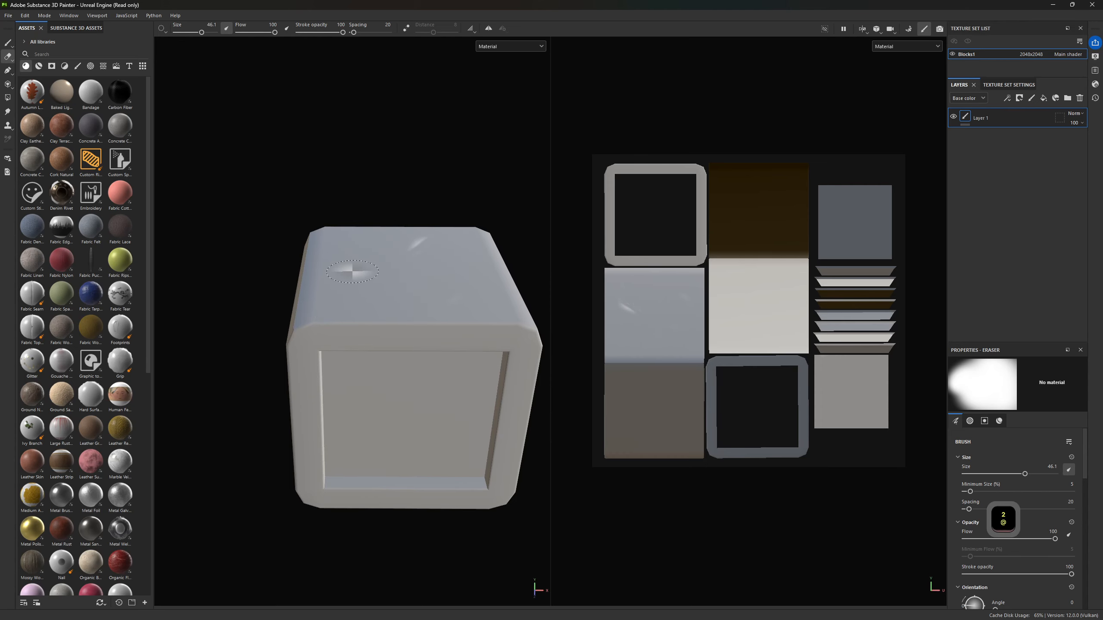
key(3)
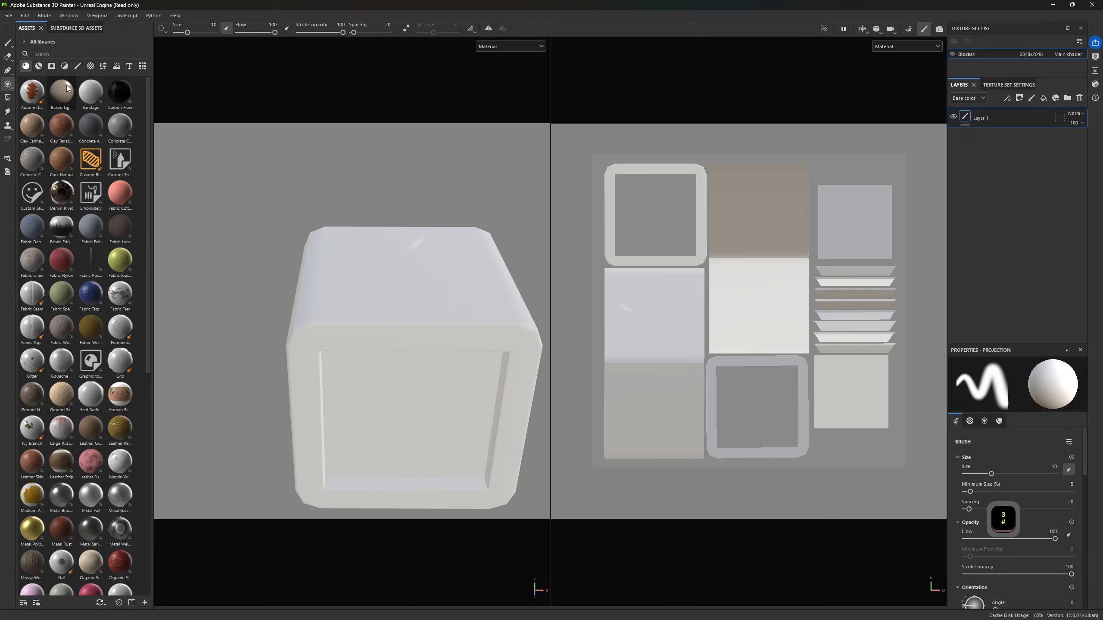
click(8, 97)
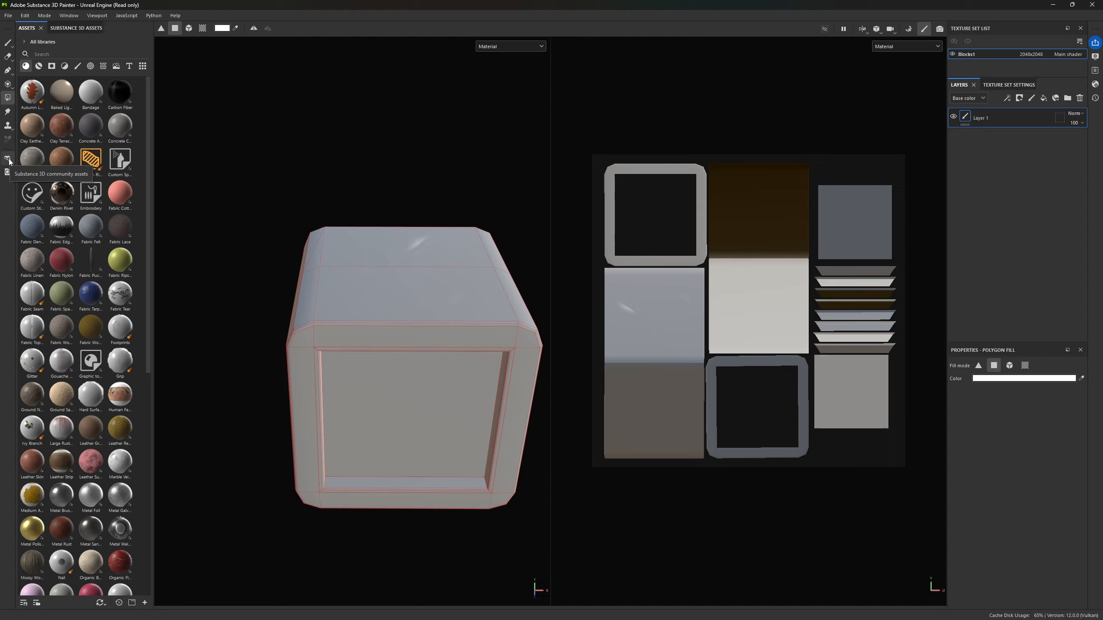
Open the Resources Updater to view the resources used by the project, and close it.
mouse_move(23, 191)
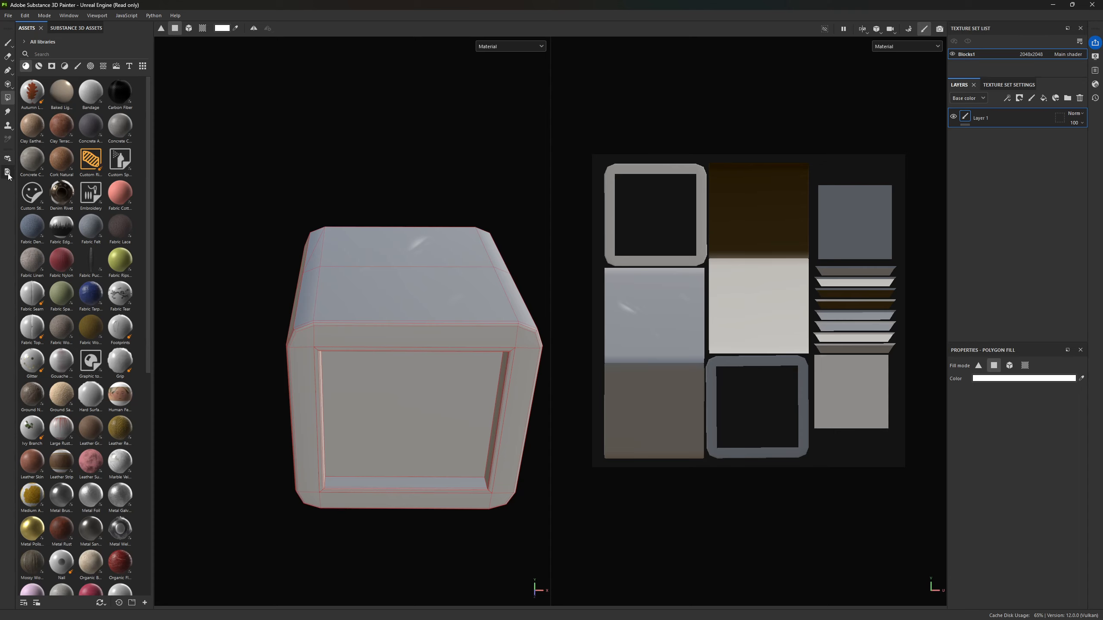
click(8, 174)
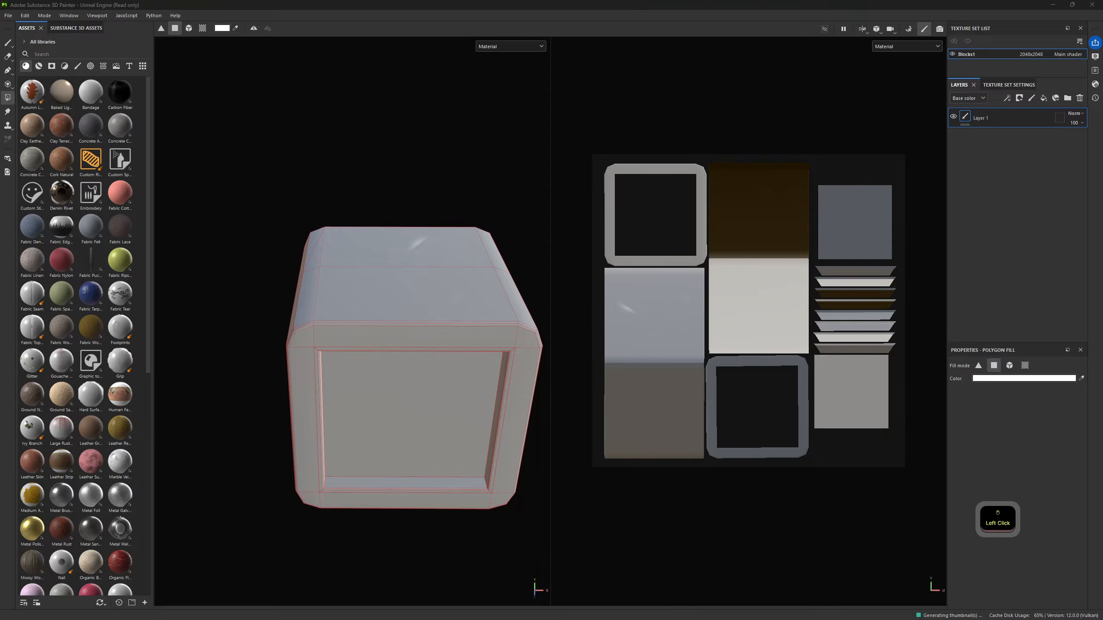
drag(408, 158, 493, 191)
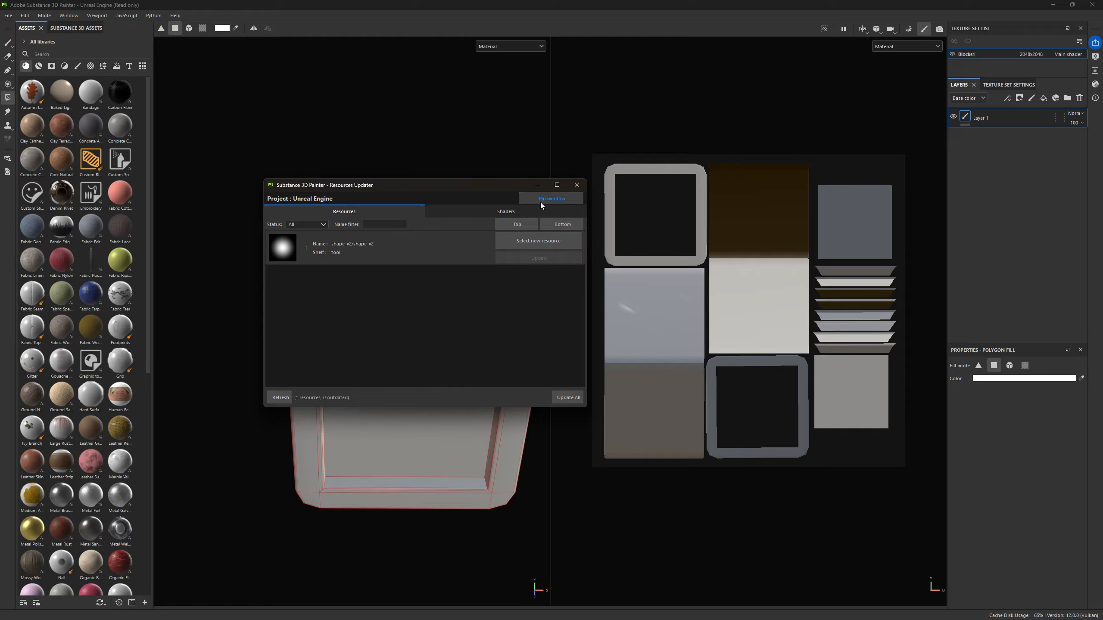
click(576, 188)
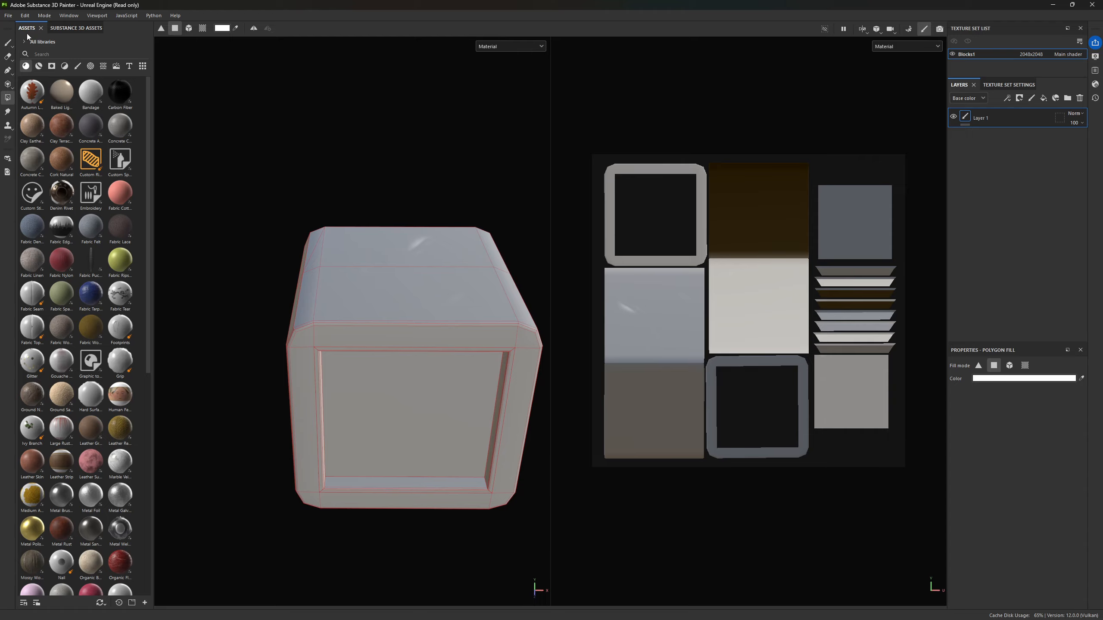
Display the Substance 3D Assets library.
click(64, 28)
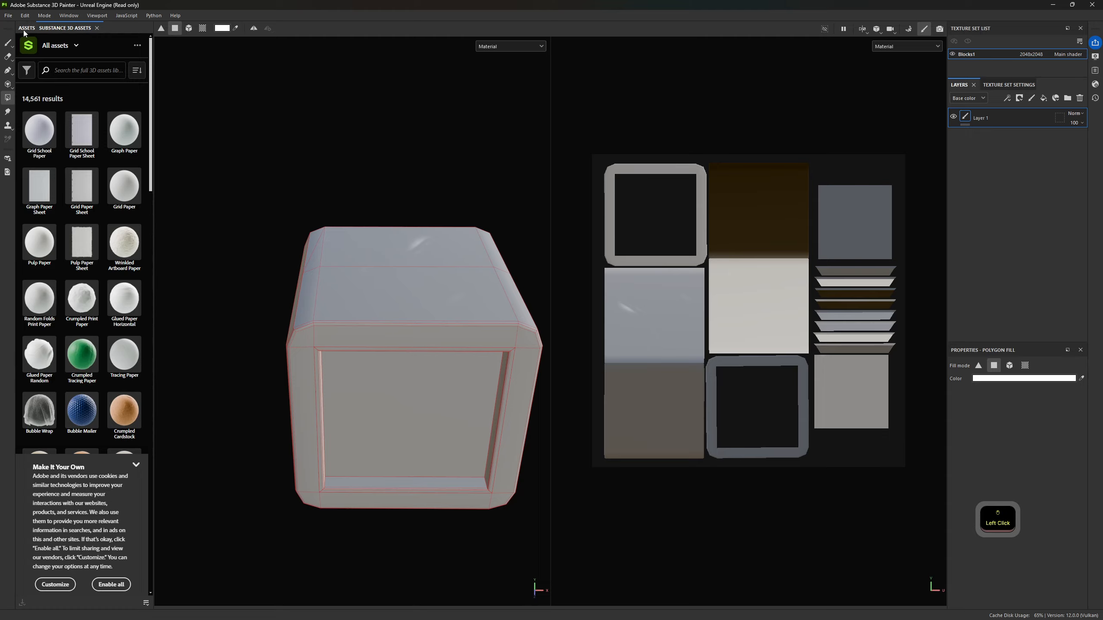
Close the Substance 3D Assets library and look through the collapsed History, Shader Settings and Log panels.
click(96, 29)
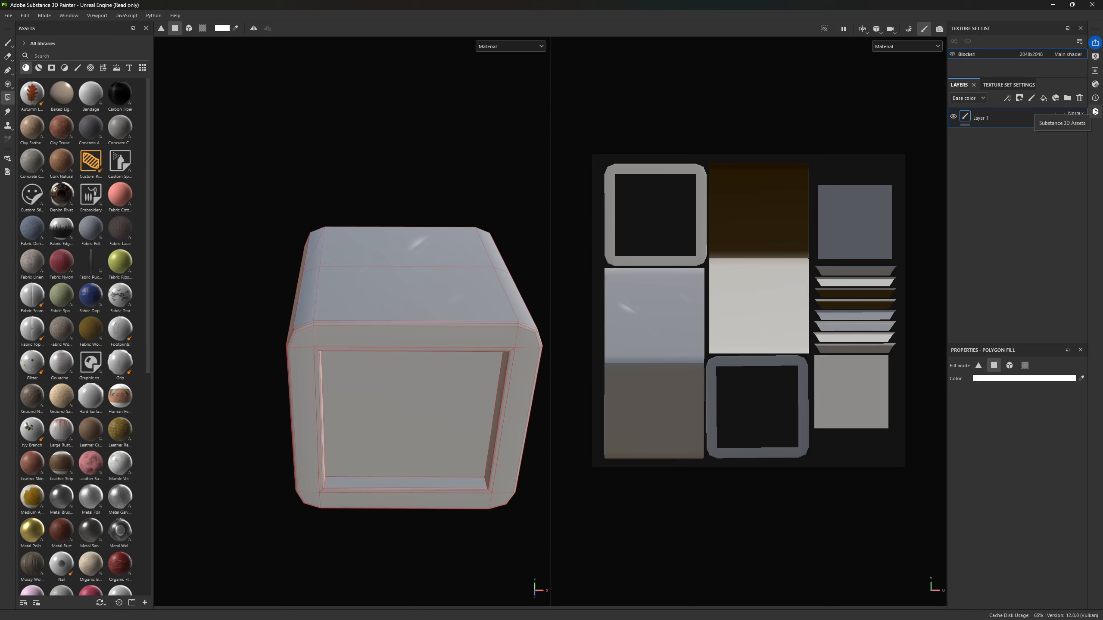
click(1095, 112)
click(1095, 97)
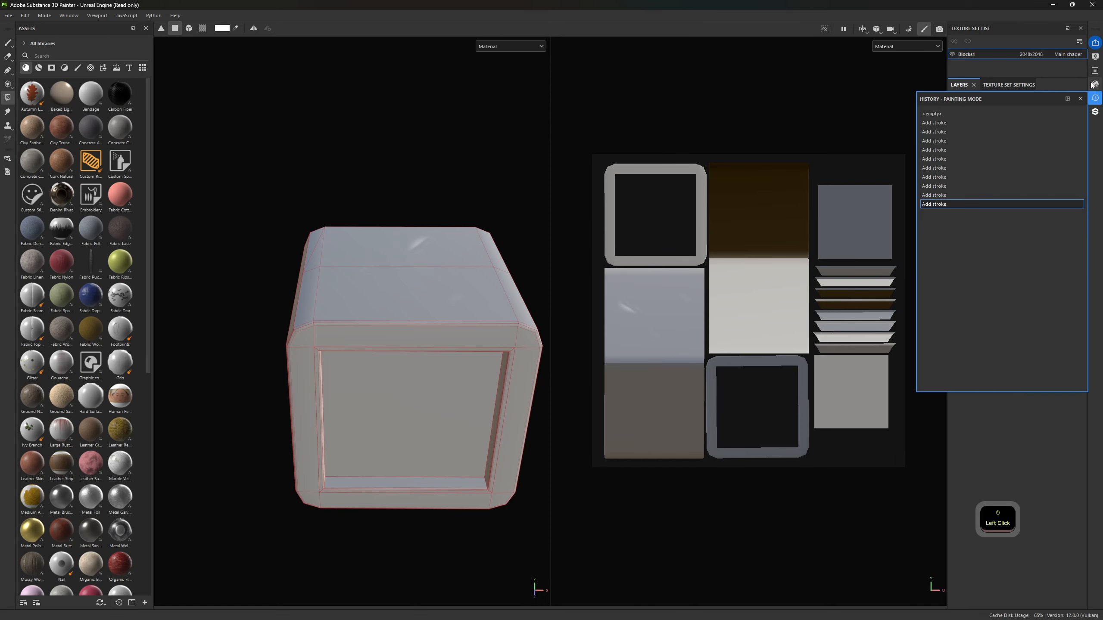
click(1093, 84)
click(1094, 69)
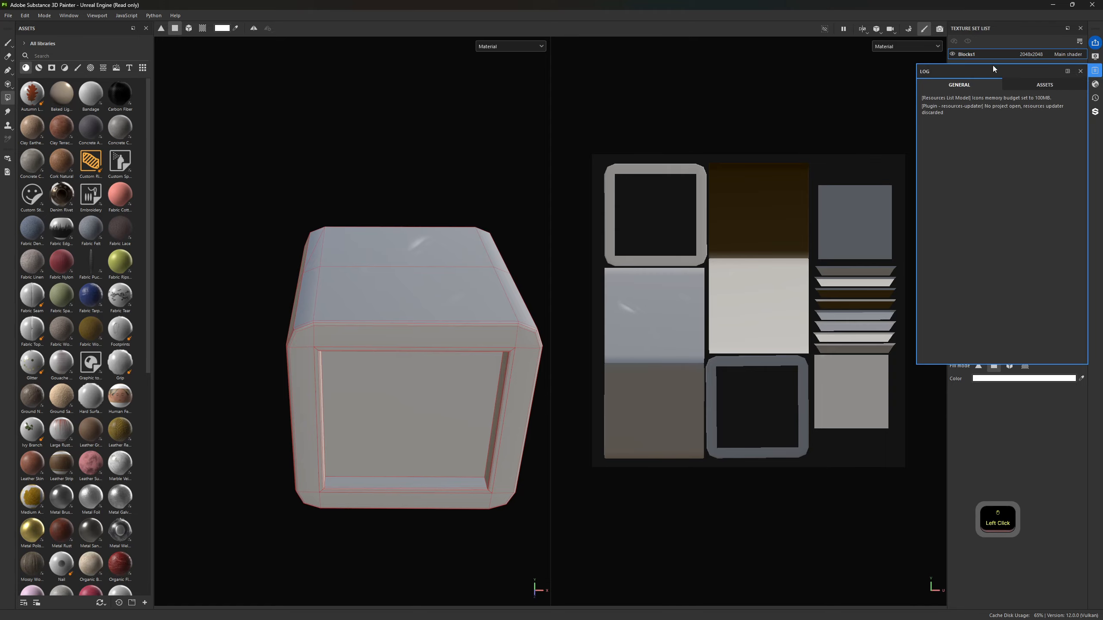
drag(993, 67, 690, 109)
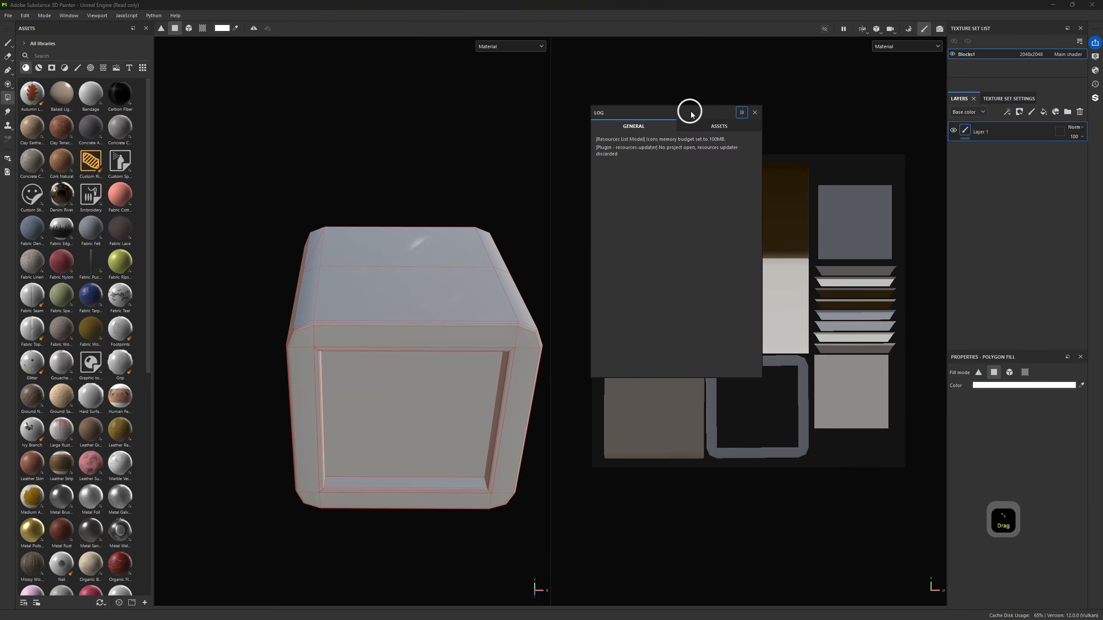
click(757, 100)
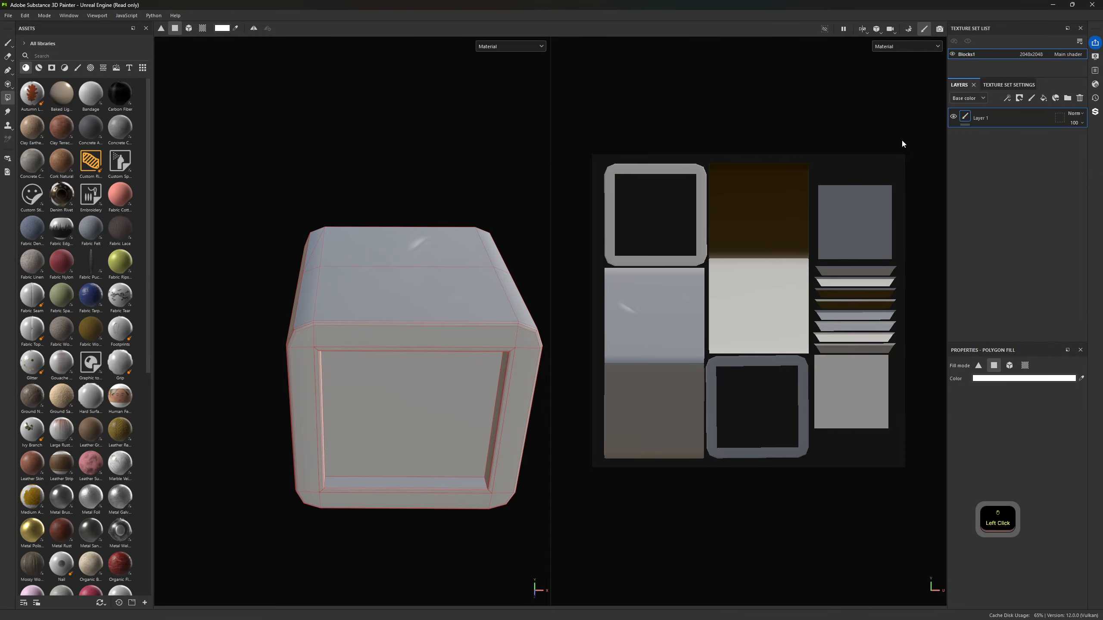
Dock the Assets panel beneath the viewports and enlarge it to show more rows of assets.
drag(42, 29, 347, 594)
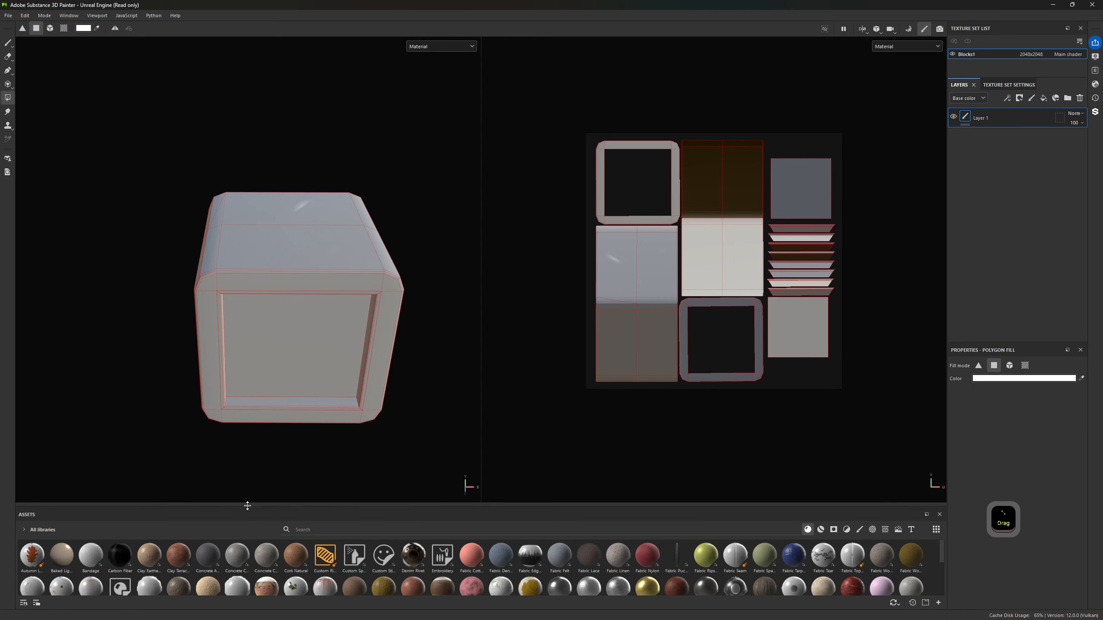
drag(269, 507, 308, 381)
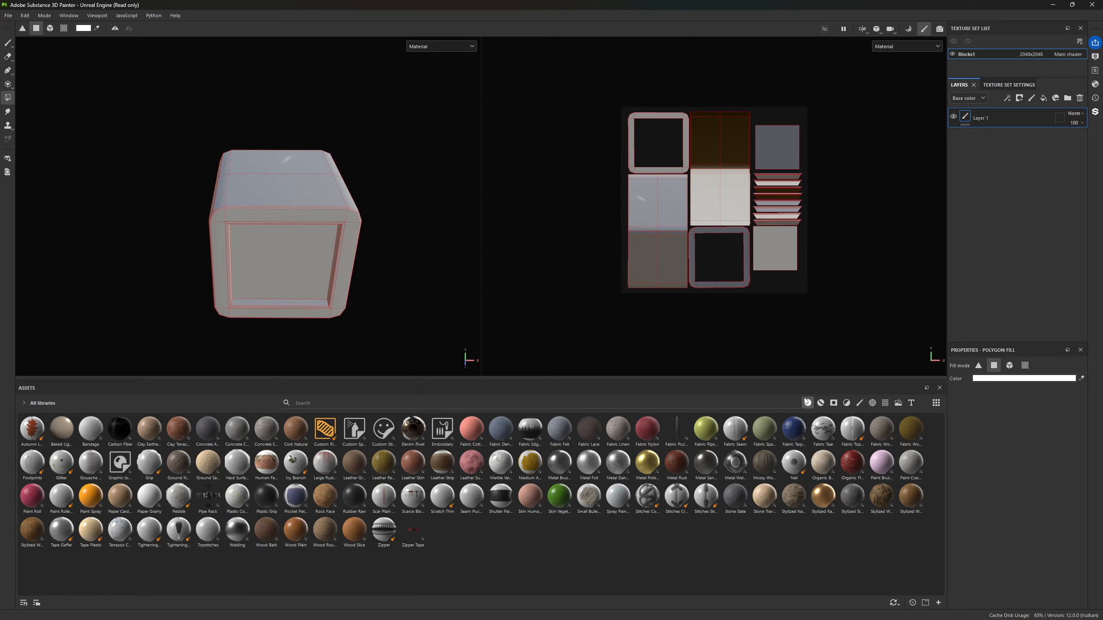
Browse the smart materials, smart masks, filters and brushes, and view the details of the Fibers Interlaced brush.
click(819, 403)
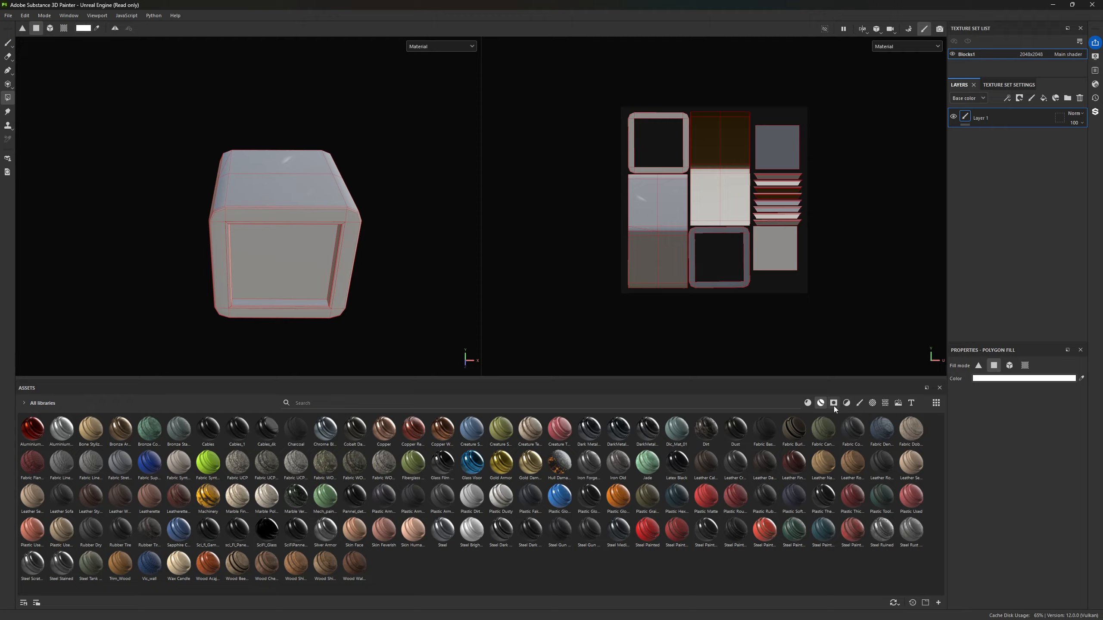
click(833, 403)
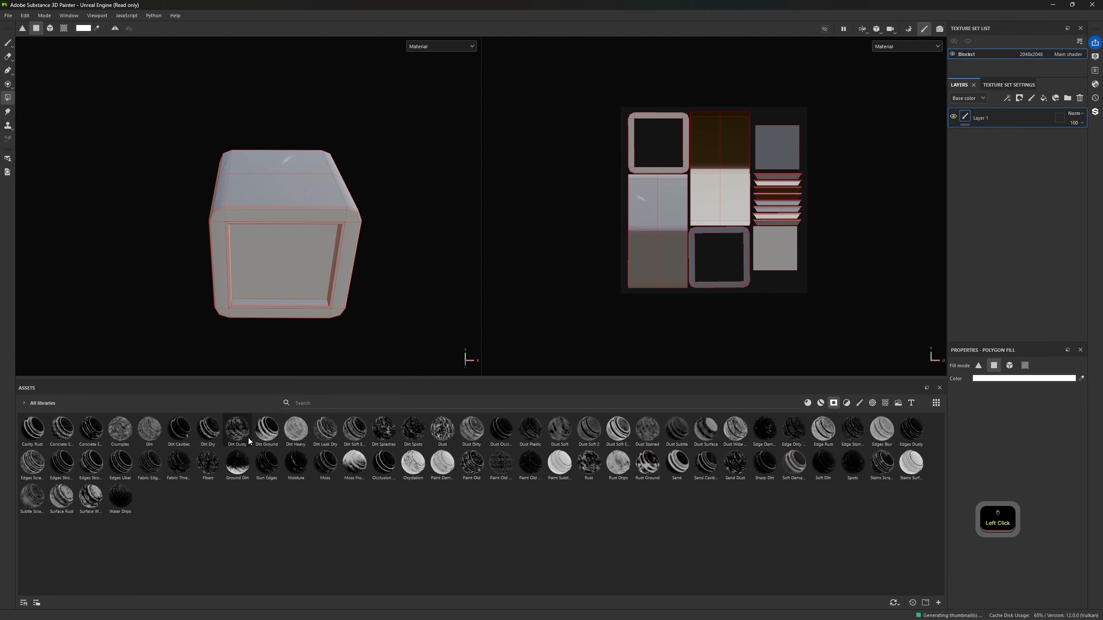
click(848, 403)
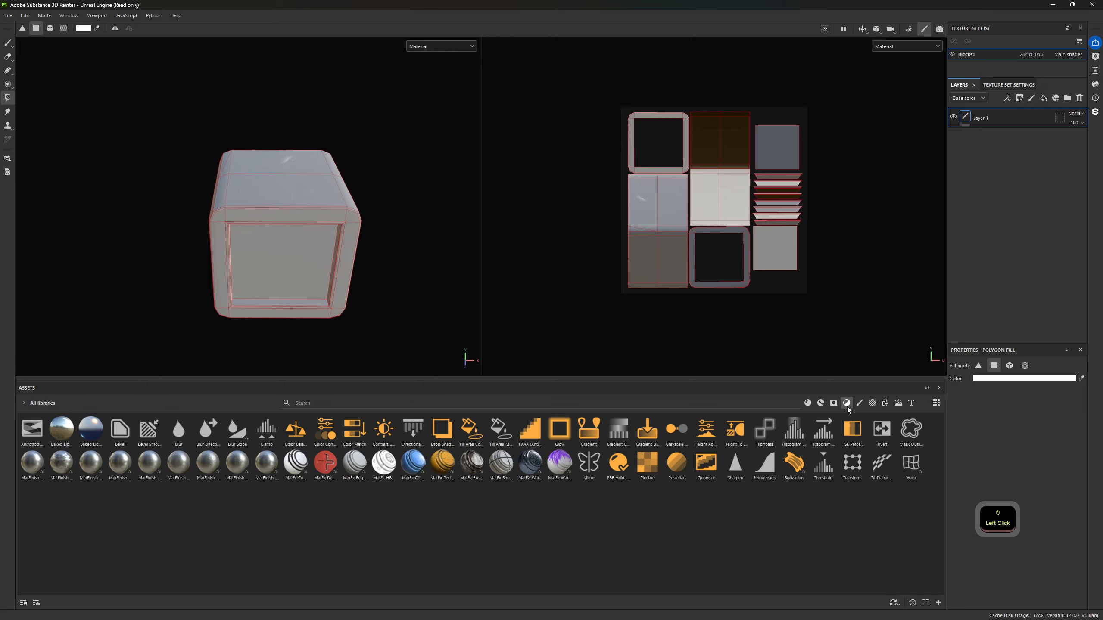
click(860, 404)
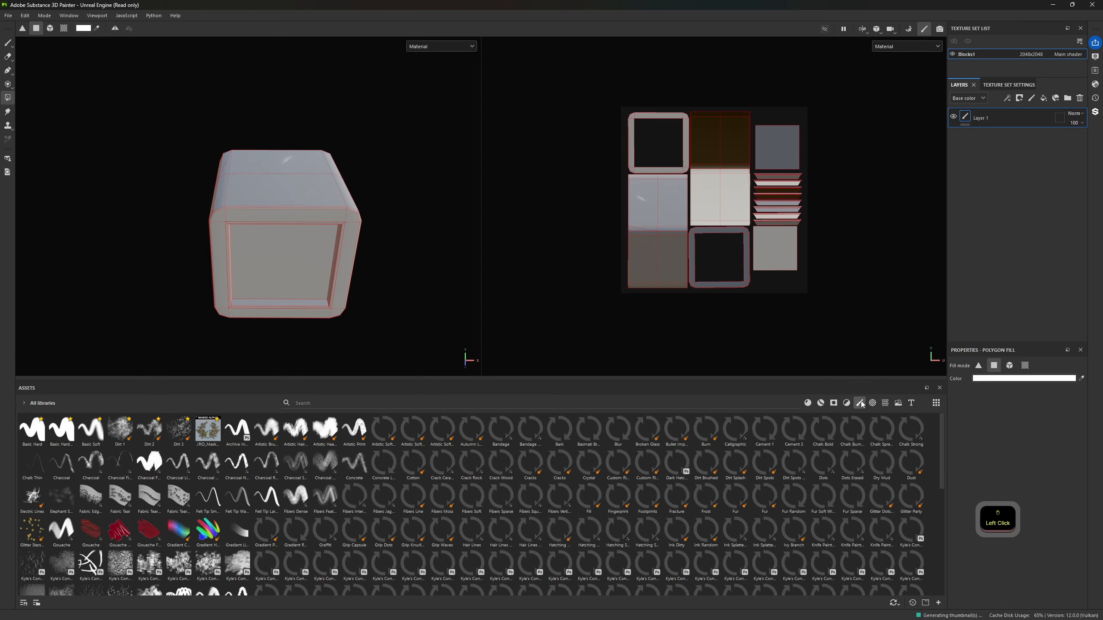
right_click(348, 507)
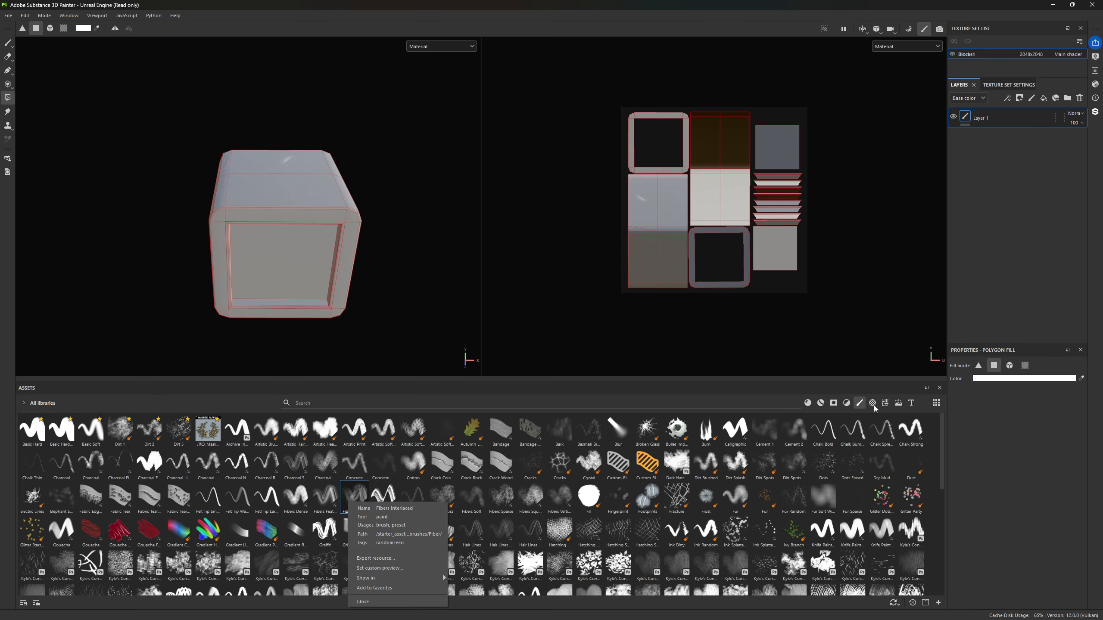
Browse the alphas, textures and environment maps in the asset library.
click(873, 403)
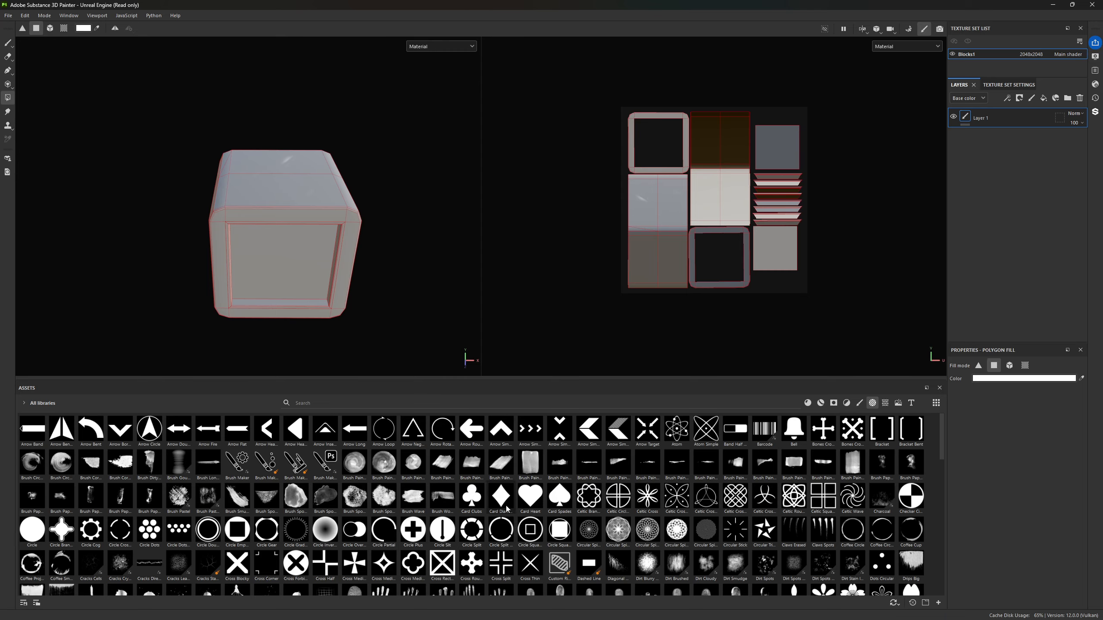
click(886, 403)
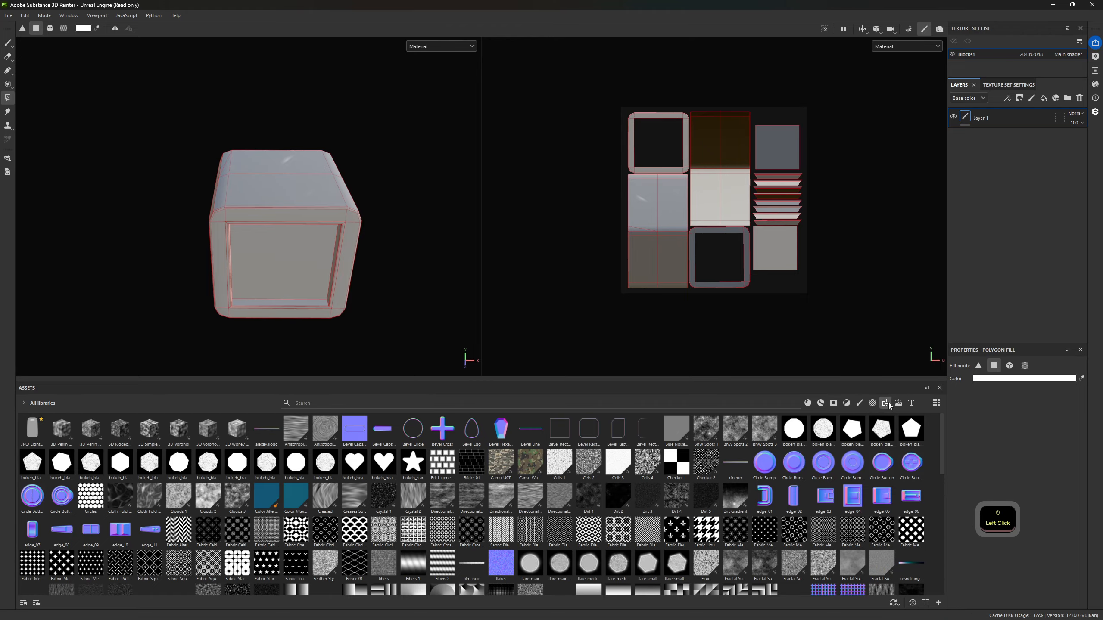
mouse_move(192, 533)
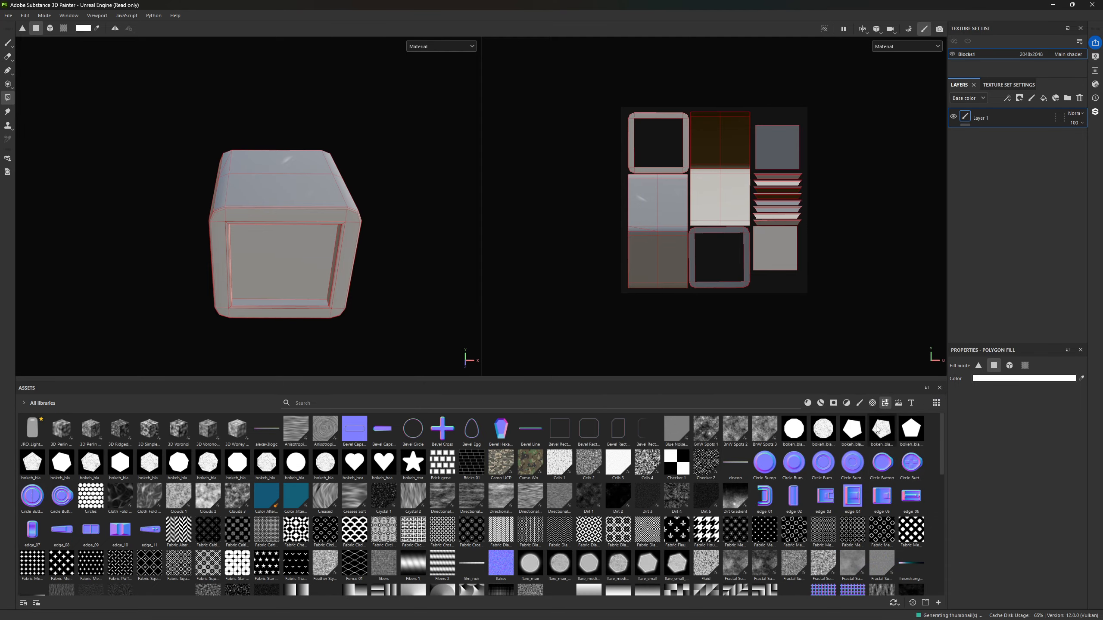
mouse_move(335, 551)
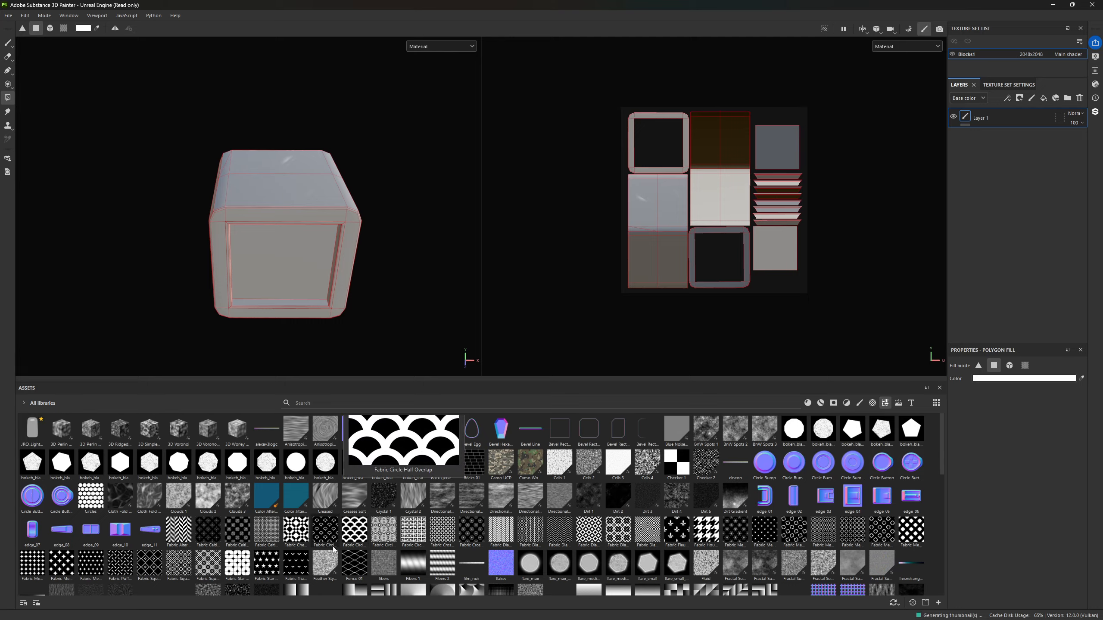
click(899, 404)
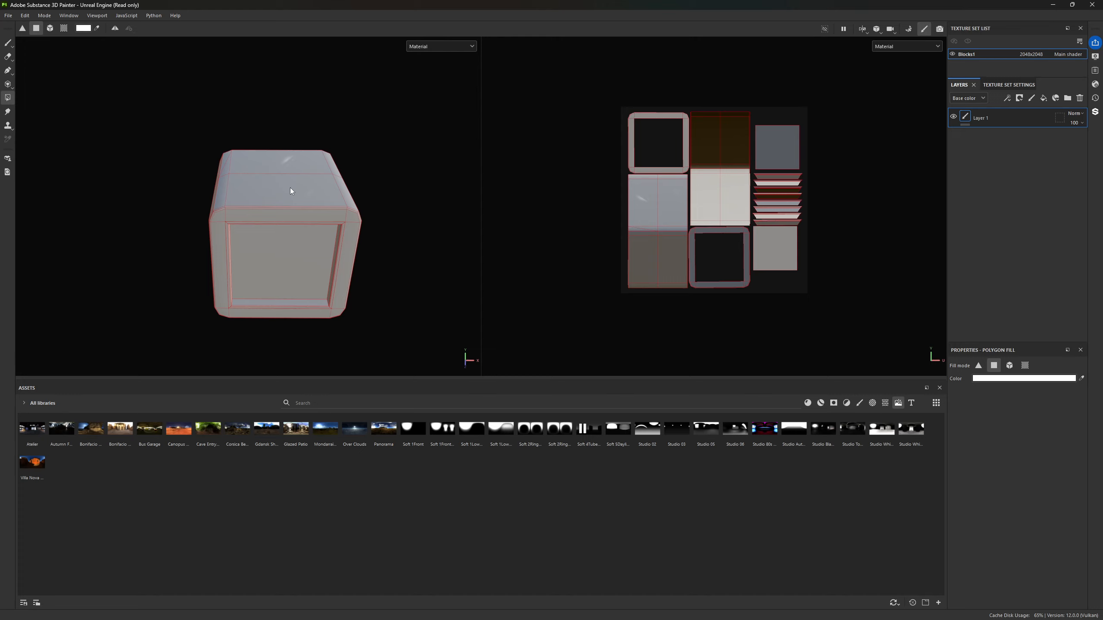
Orbit and pan the block in the 3D view and its UV layout in the 2D view, including snapped rotation.
key(alt)
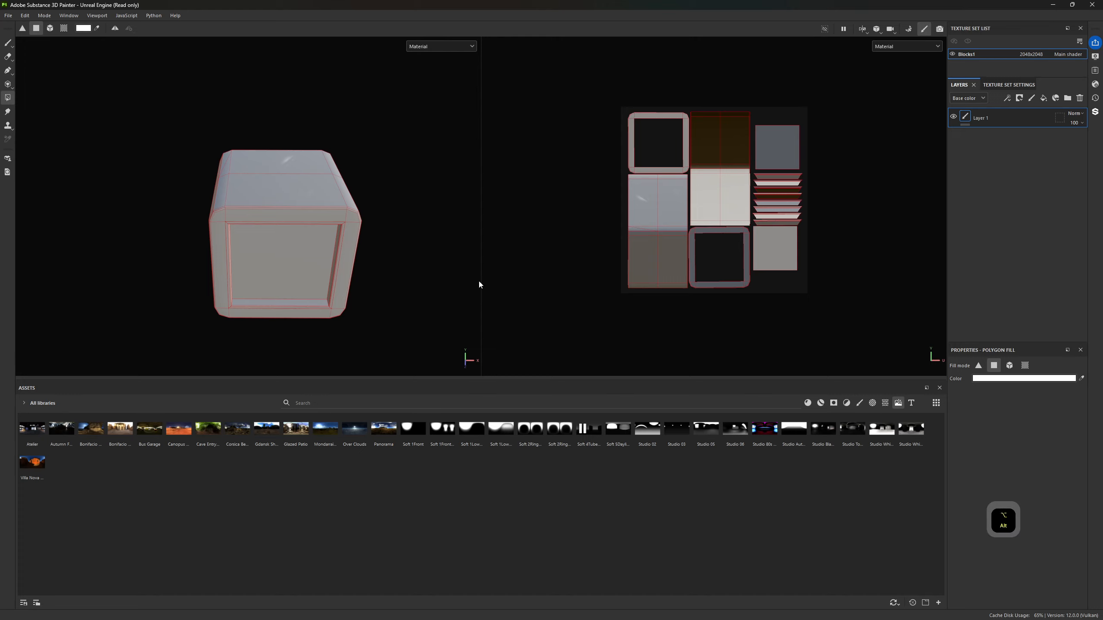
alt+drag(343, 204, 271, 178)
alt+drag(704, 165, 675, 205)
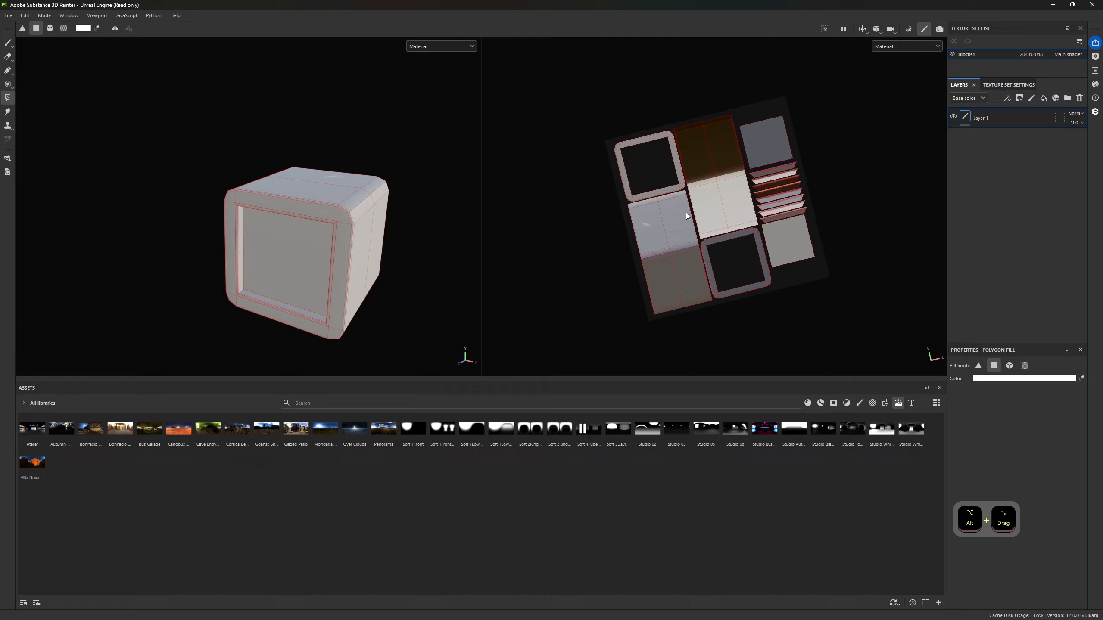
alt+middle_drag(637, 244, 582, 293)
mouse_move(362, 229)
alt+middle_down()
mouse_move(374, 177)
mouse_move(275, 240)
mouse_move(379, 224)
alt+middle_up()
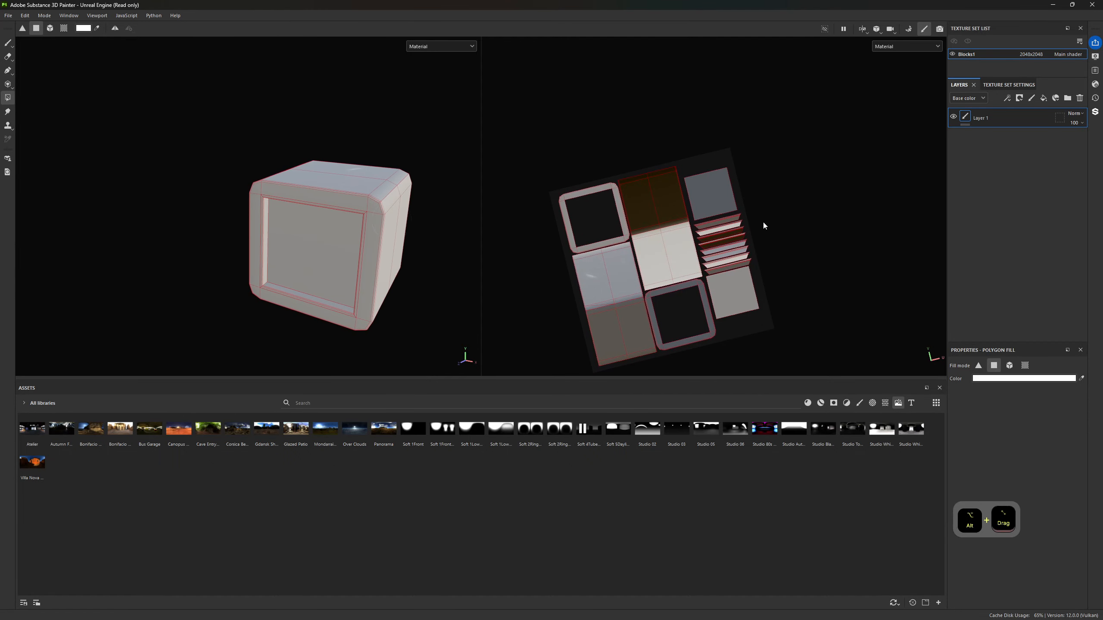
alt+shift+drag(749, 222, 654, 259)
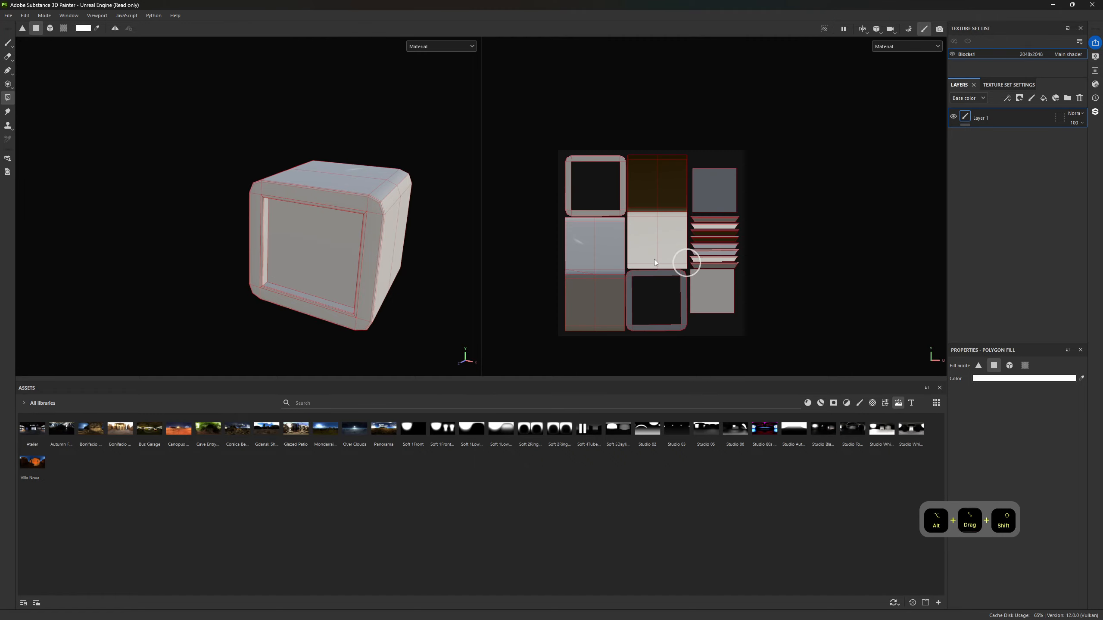
alt+shift+drag(391, 225, 423, 228)
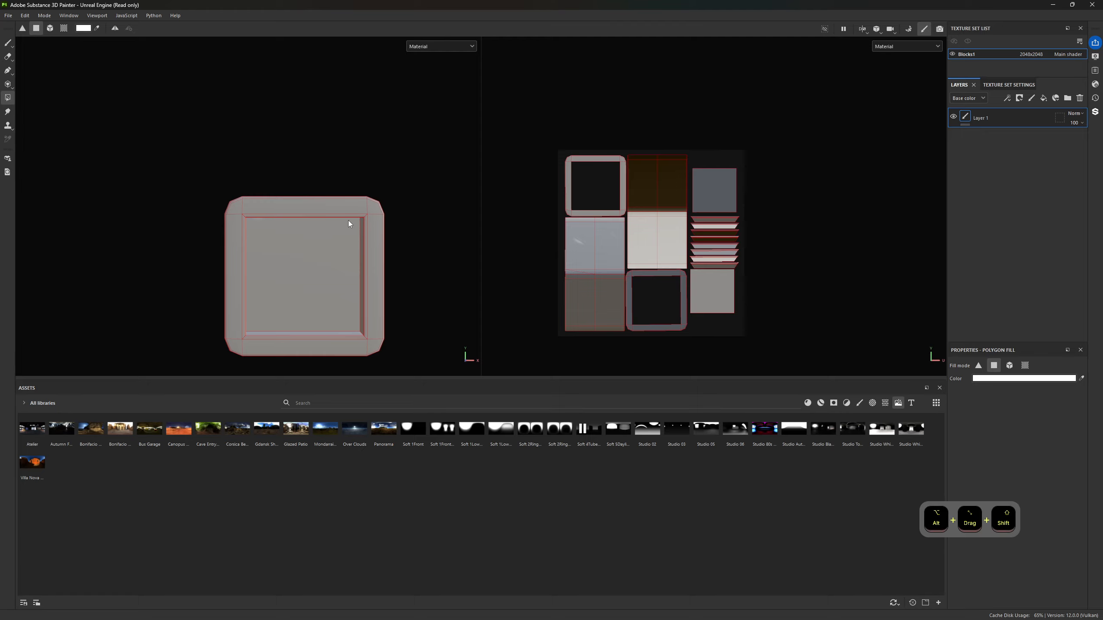
alt+drag(348, 224, 391, 226)
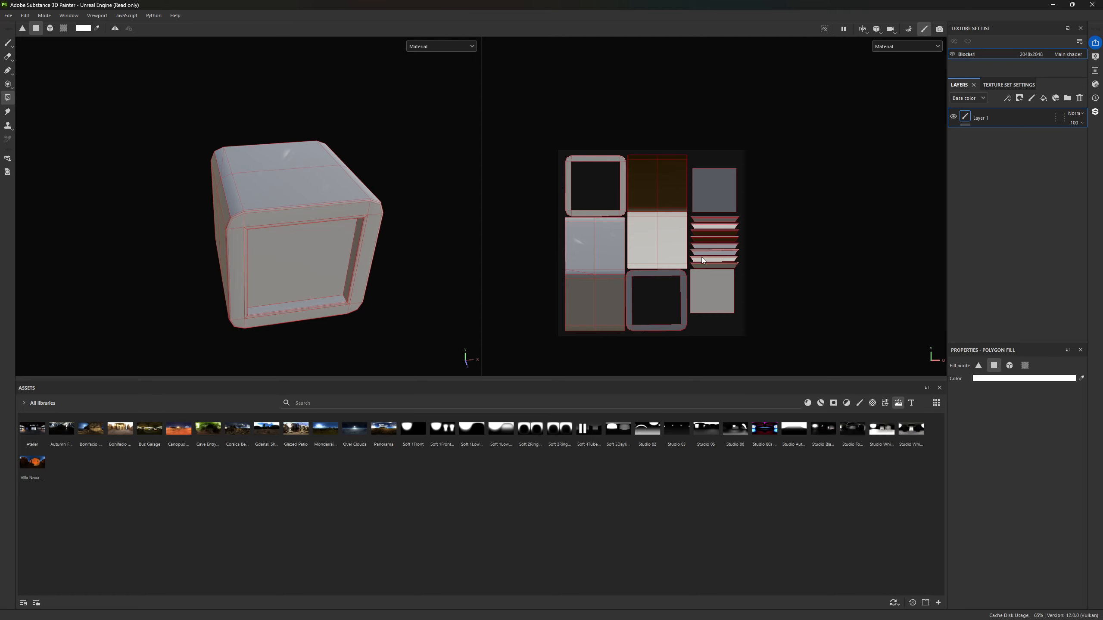
Zoom the 3D and 2D views in and out to examine the block and its UV layout up close.
alt+right_drag(430, 246, 584, 264)
alt+right_drag(681, 229, 869, 228)
scroll(625, 265, down, 3)
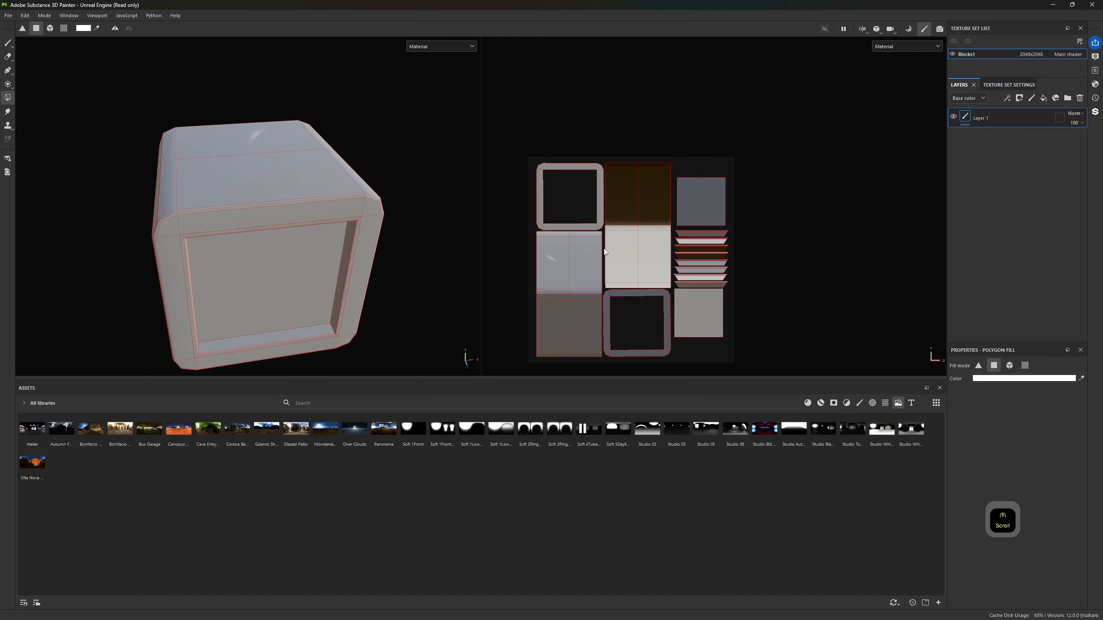
scroll(512, 254, up, 3)
scroll(327, 250, up, 5)
scroll(332, 253, down, 3)
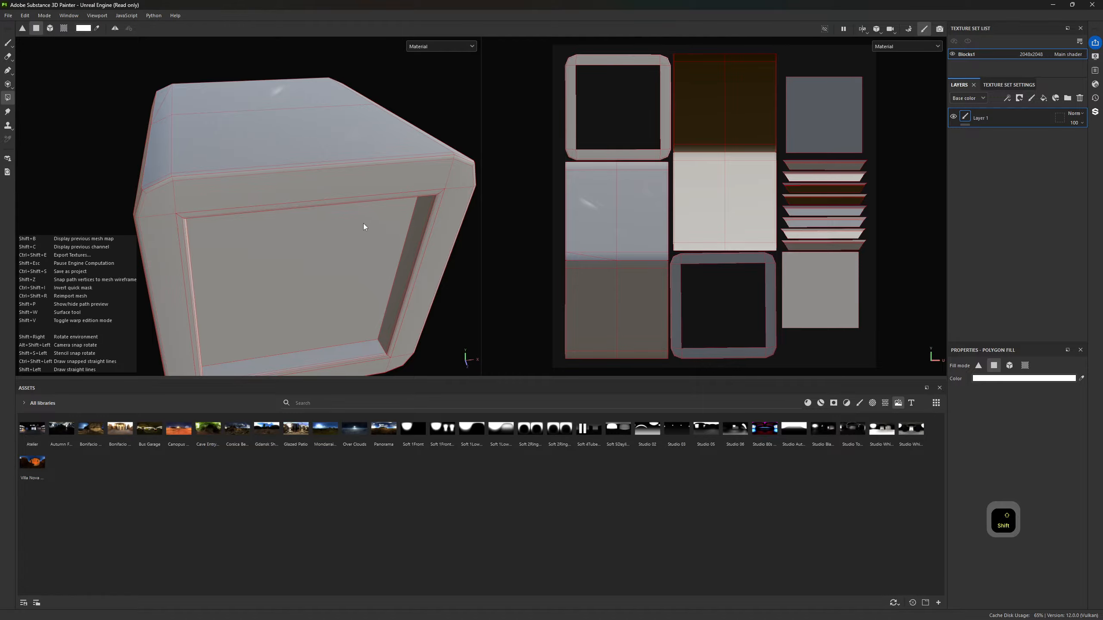
Rotate the environment lighting to about 225, and open the Display Settings as a widened floating window.
mouse_move(363, 223)
shift+right_down()
mouse_move(273, 212)
mouse_move(311, 228)
mouse_move(234, 244)
mouse_move(271, 258)
mouse_move(565, 208)
shift+right_up()
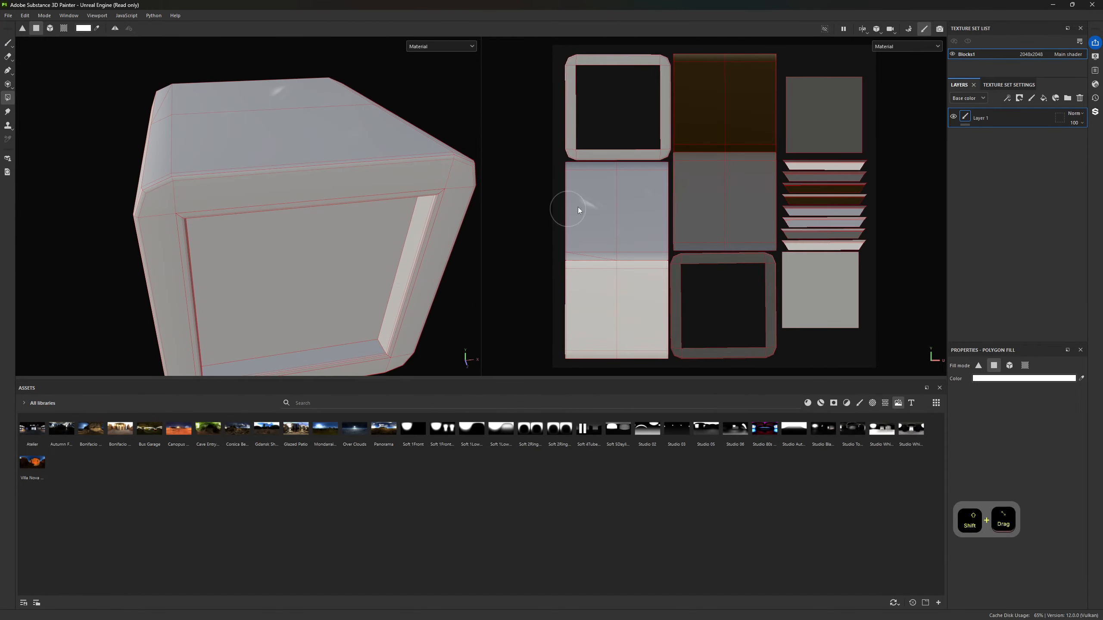
click(1100, 55)
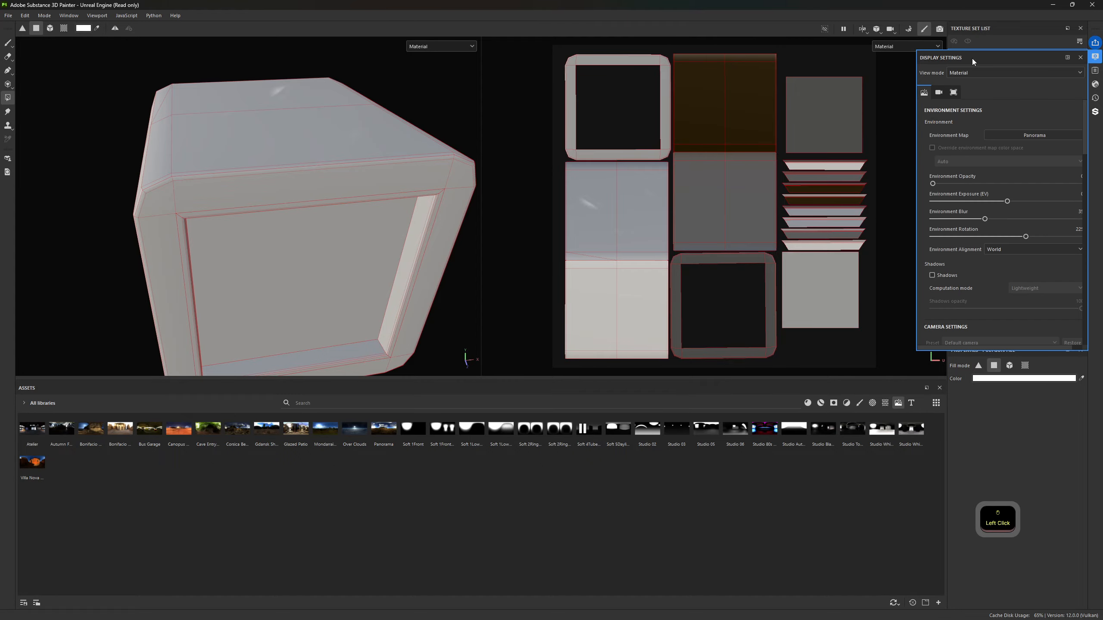
drag(972, 59, 602, 174)
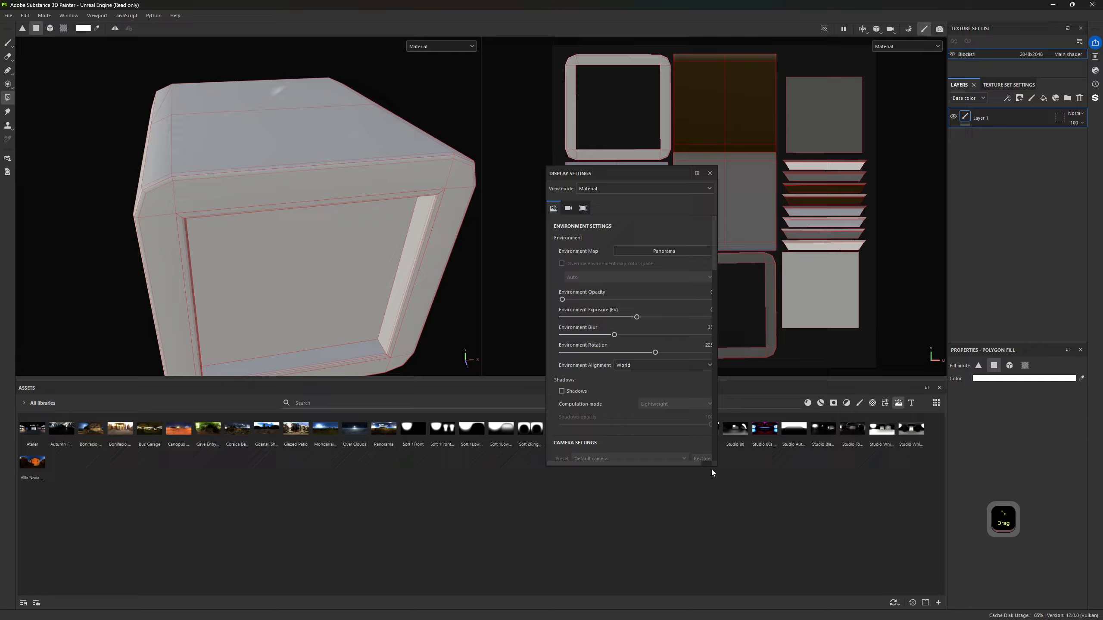
drag(706, 466, 739, 500)
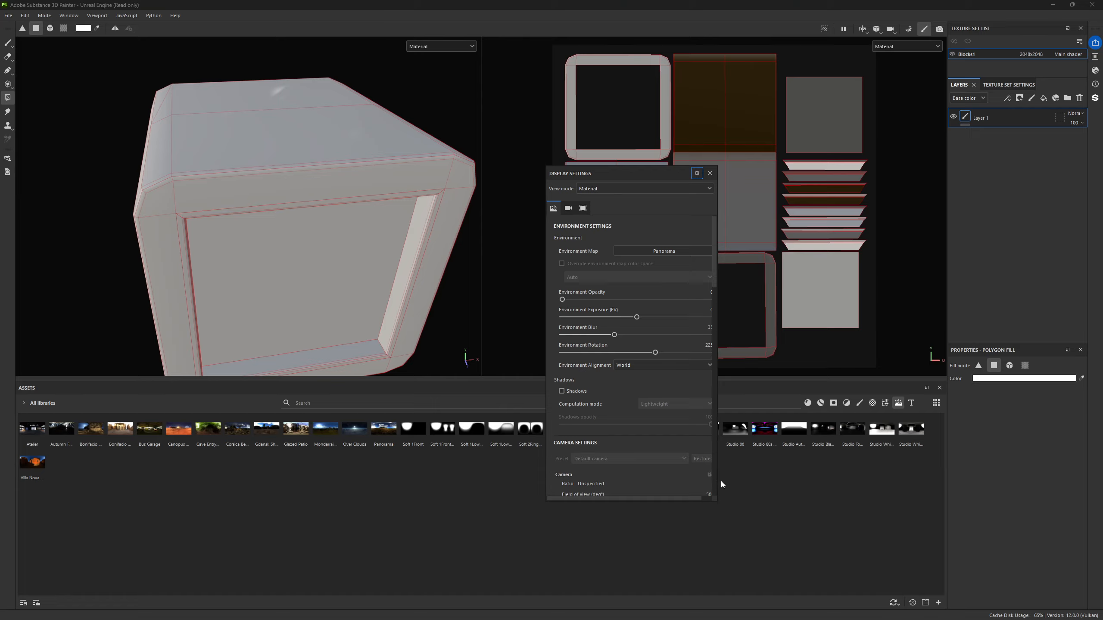
drag(717, 475, 846, 475)
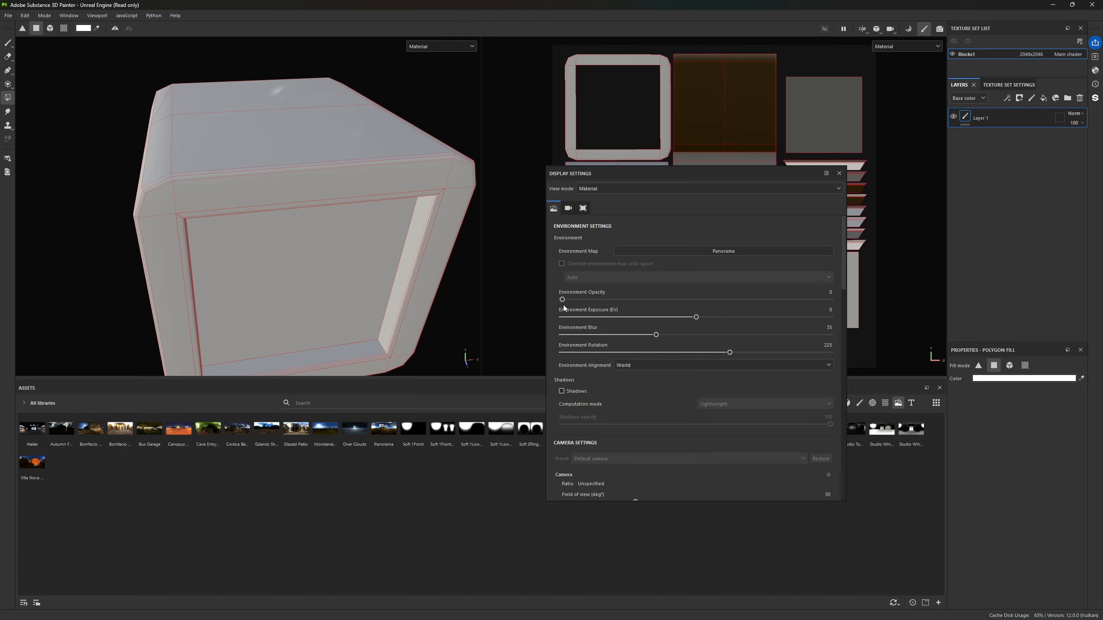
Set the Environment Opacity to 100 and the Environment Blur to 0 to show the Panorama background sharply.
drag(562, 299, 938, 333)
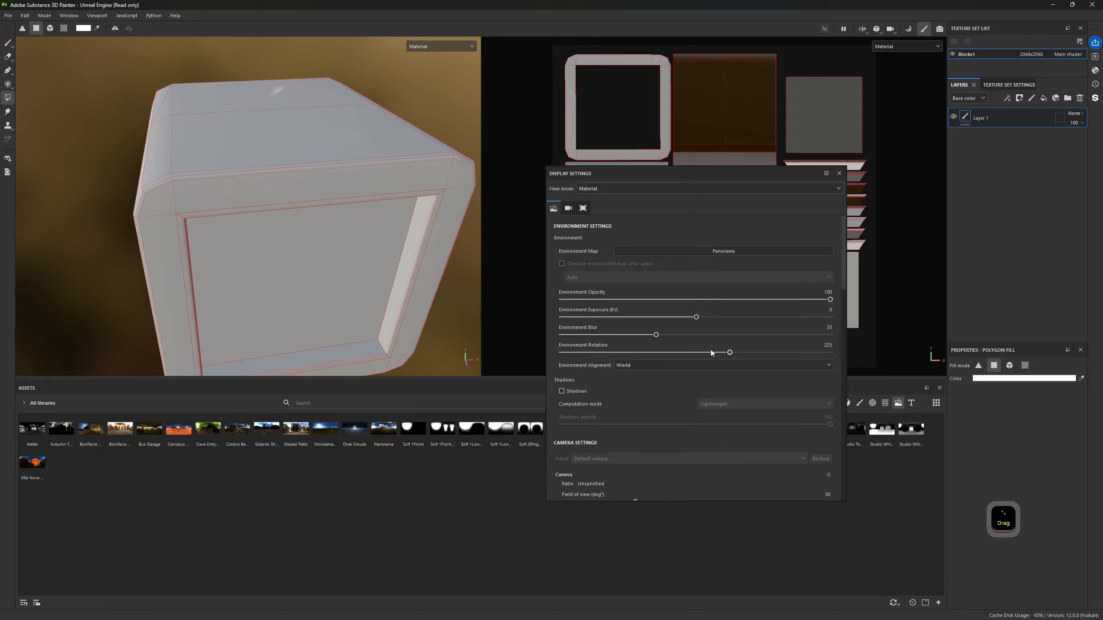
drag(640, 335, 558, 335)
scroll(288, 210, down, 10)
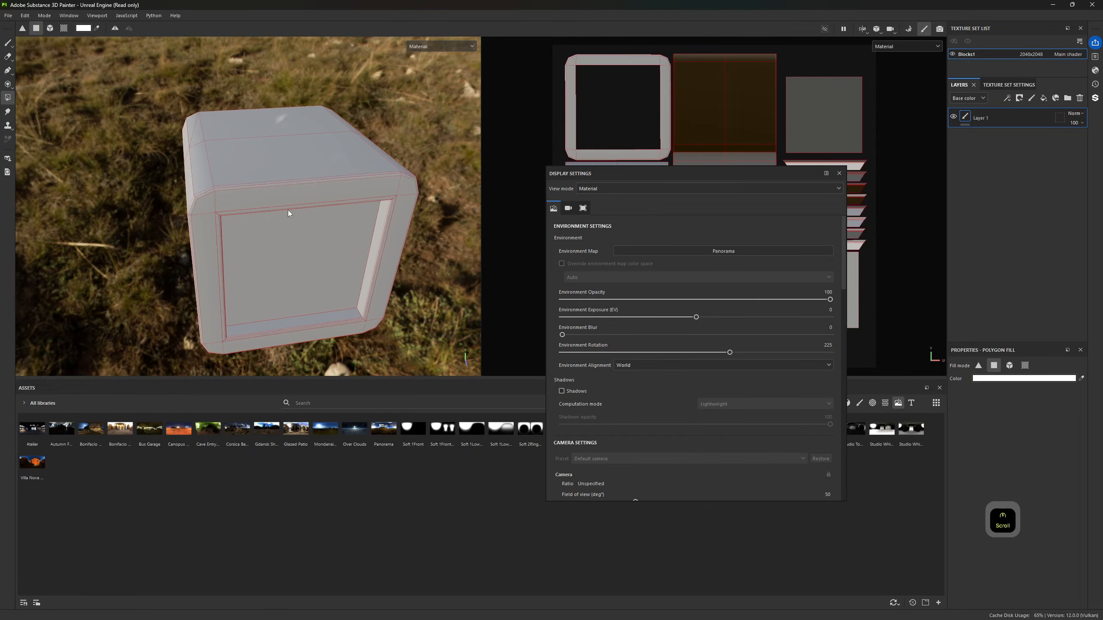
alt+drag(297, 246, 159, 364)
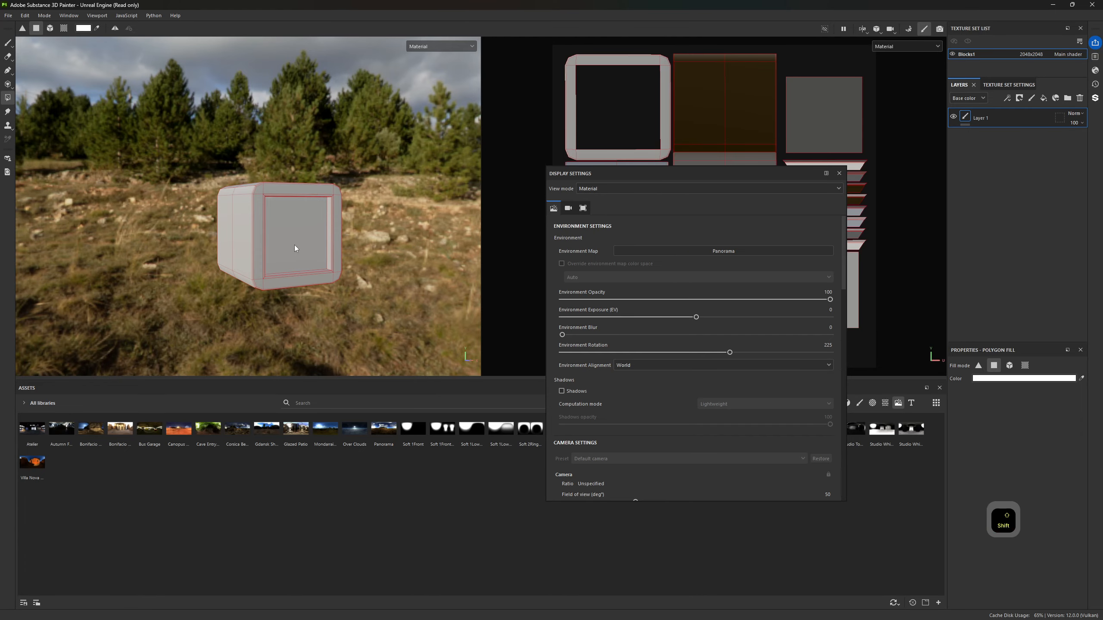
Rotate the environment to about 9 and set the Environment Blur to 35.
shift+right_drag(285, 233, 360, 234)
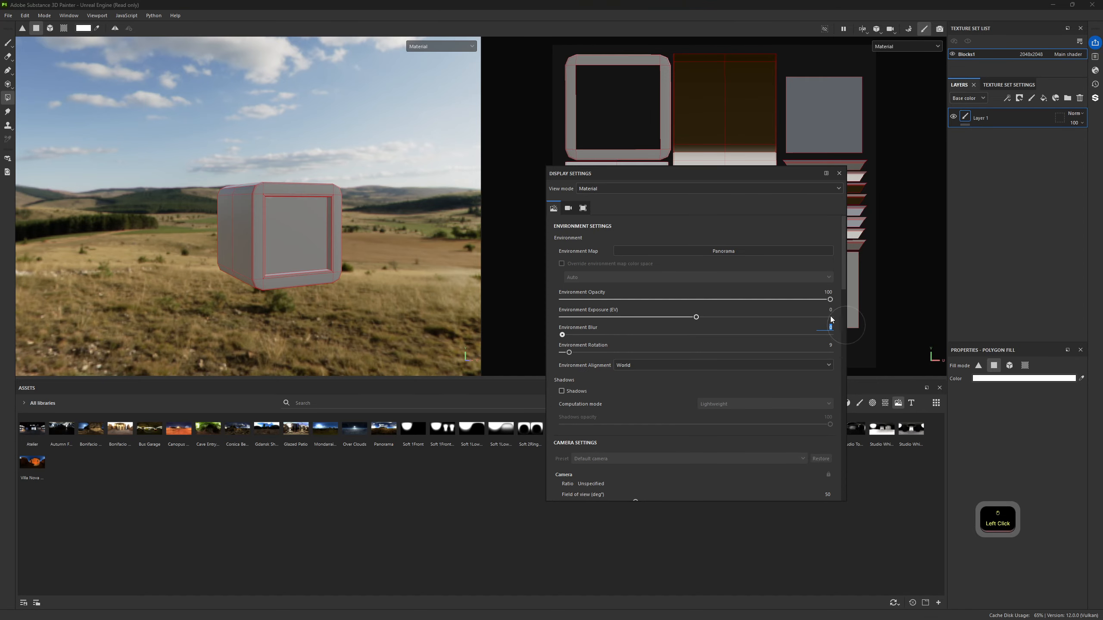
text(35)
key(Return)
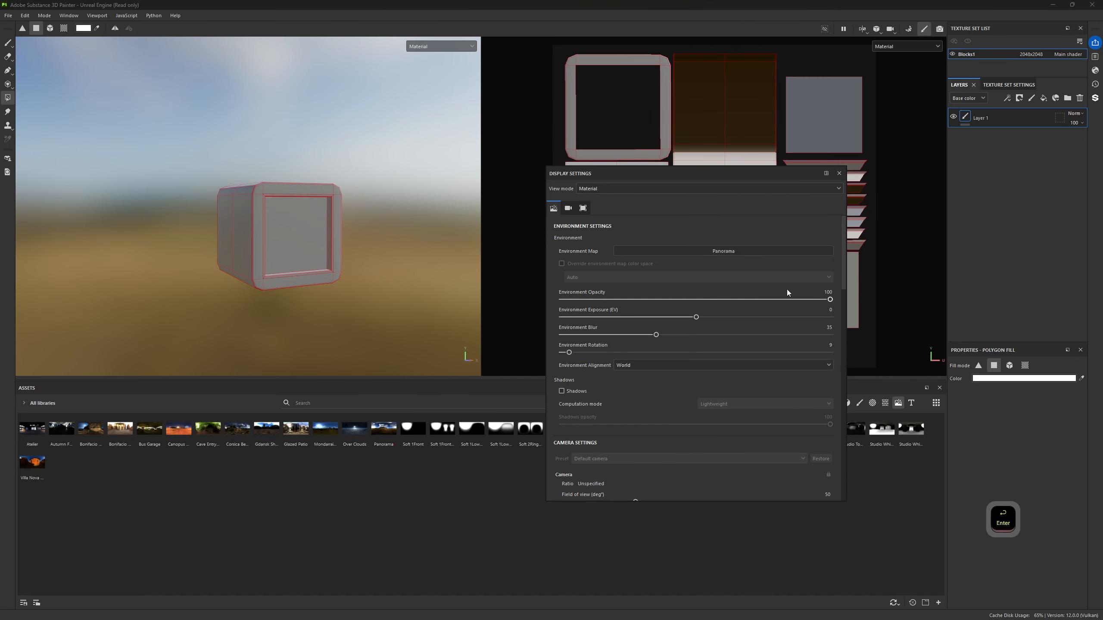
Set the Environment Opacity to 0 and look through the camera and viewport settings.
drag(787, 292, 562, 300)
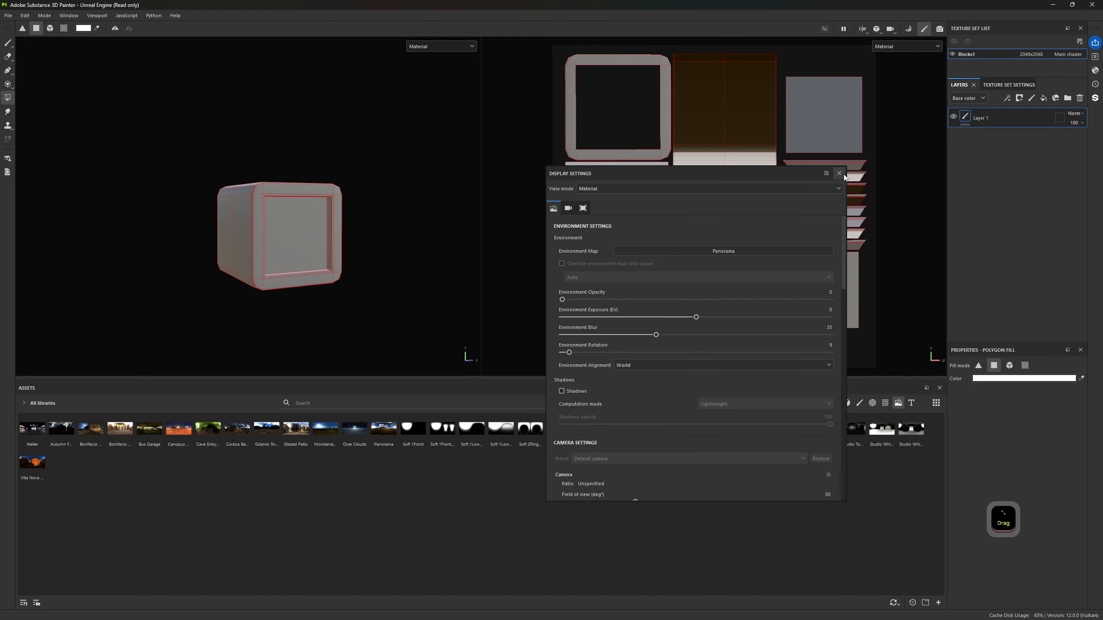
drag(844, 174, 601, 350)
scroll(632, 347, down, 15)
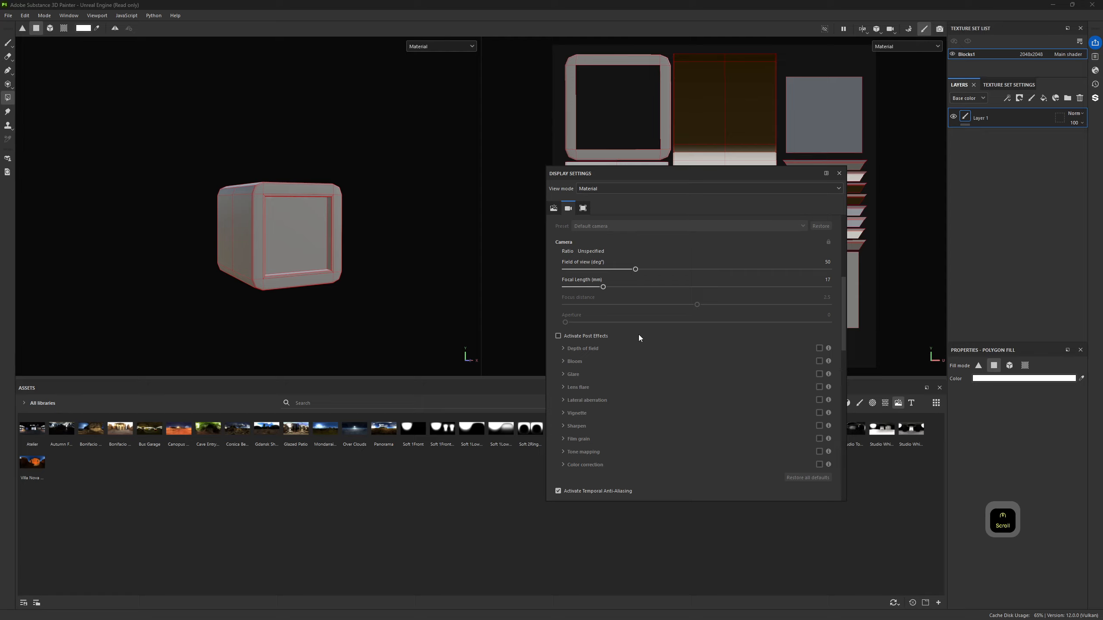
scroll(634, 344, down, 7)
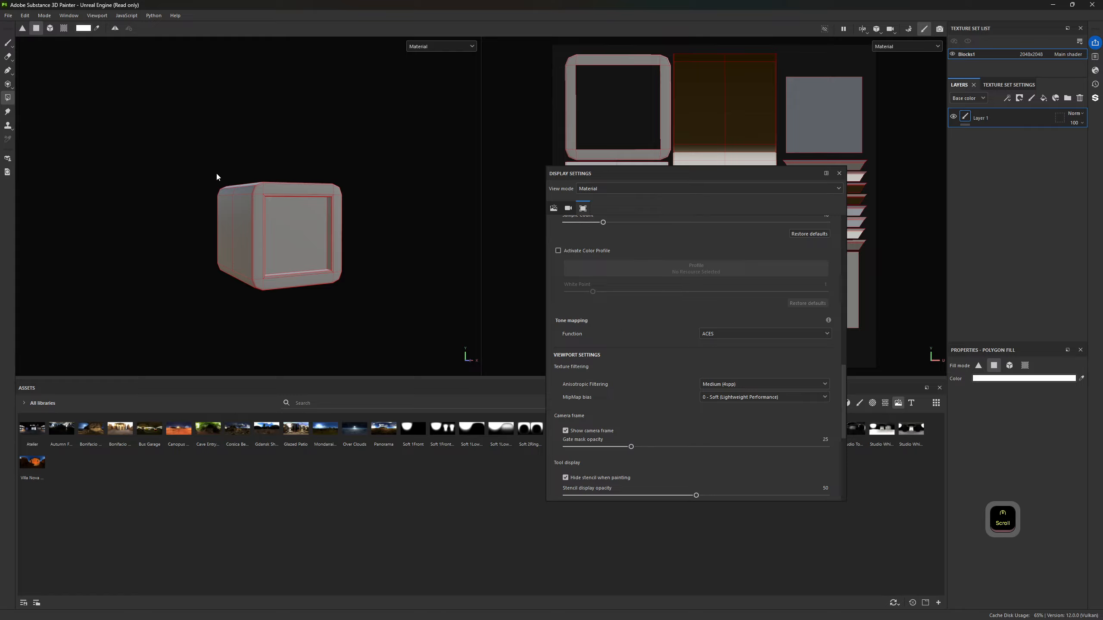
Try the Linear tone mapping function and return it to ACES.
click(725, 332)
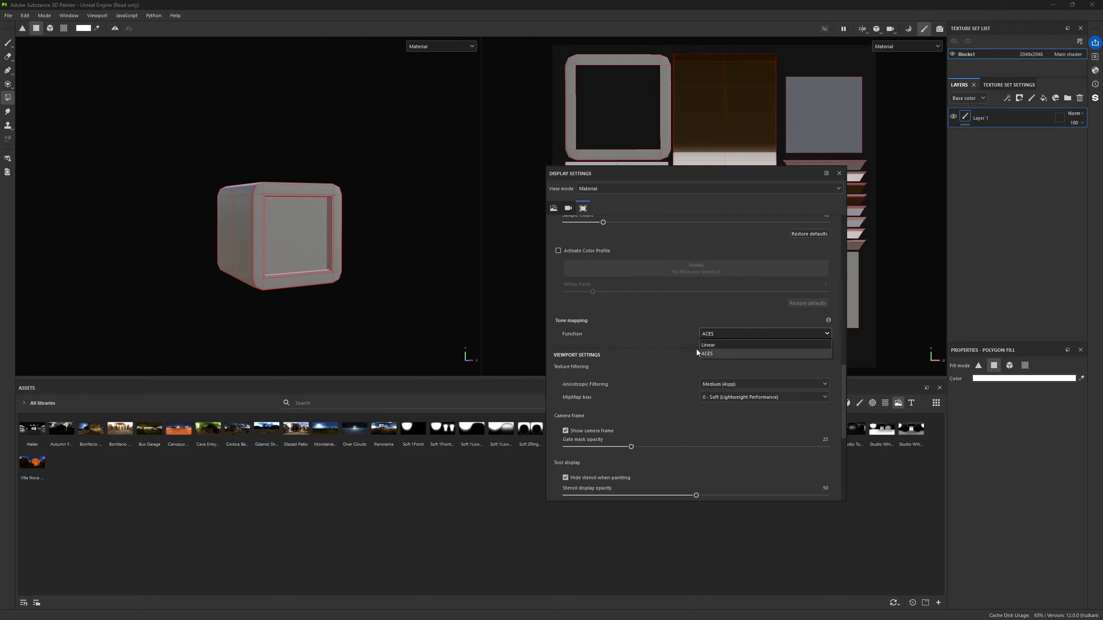
click(721, 346)
click(714, 333)
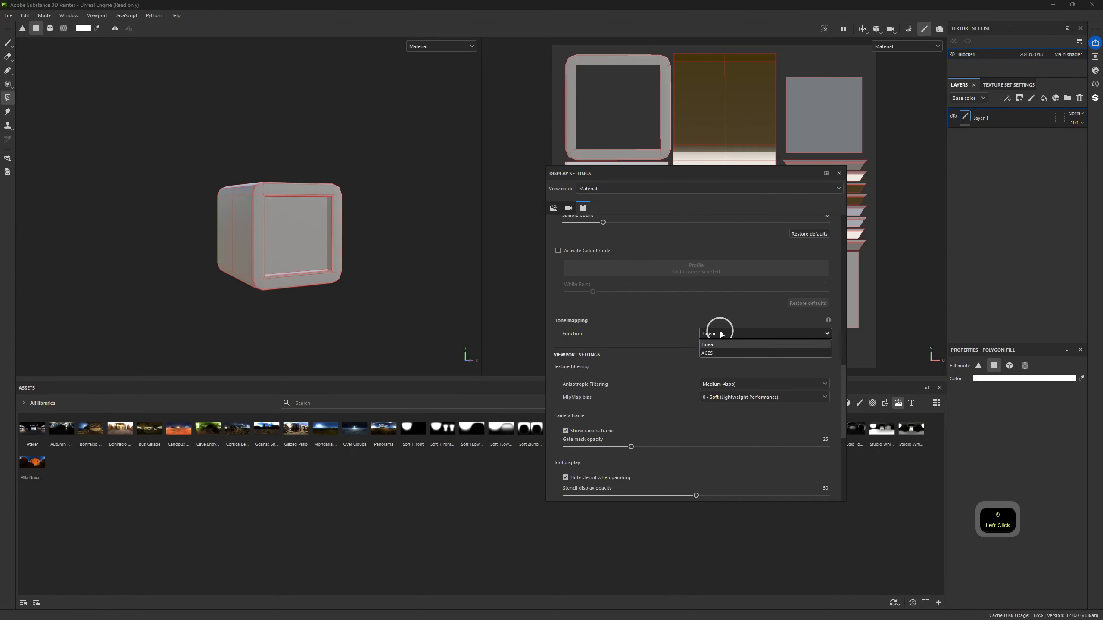
click(708, 354)
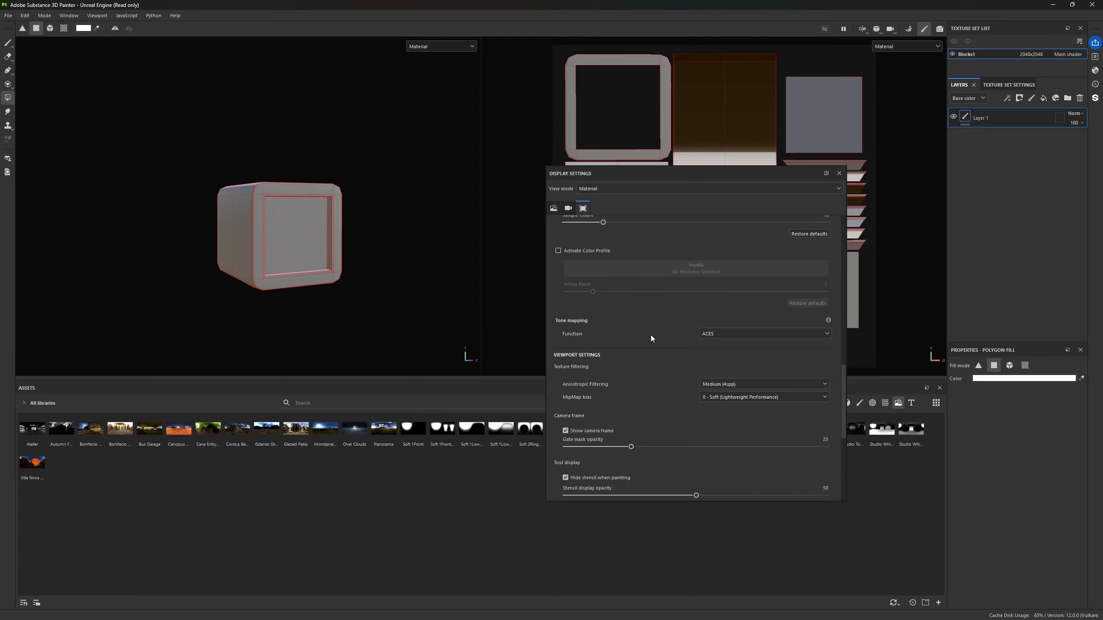
Close the Display Settings window.
click(844, 179)
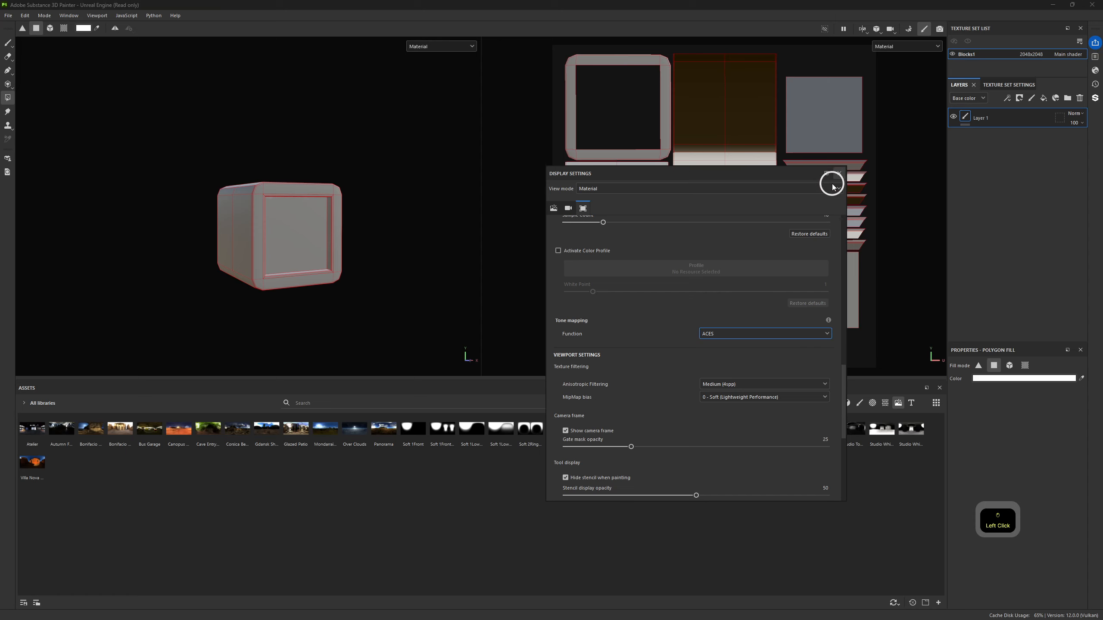
click(838, 173)
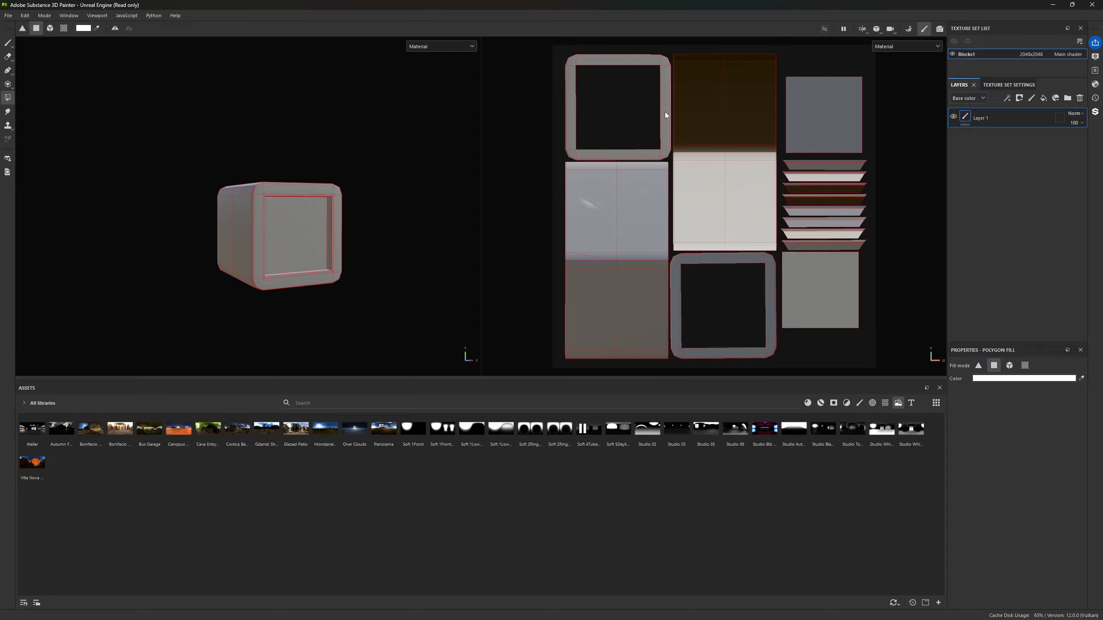
scroll(606, 209, up, 1)
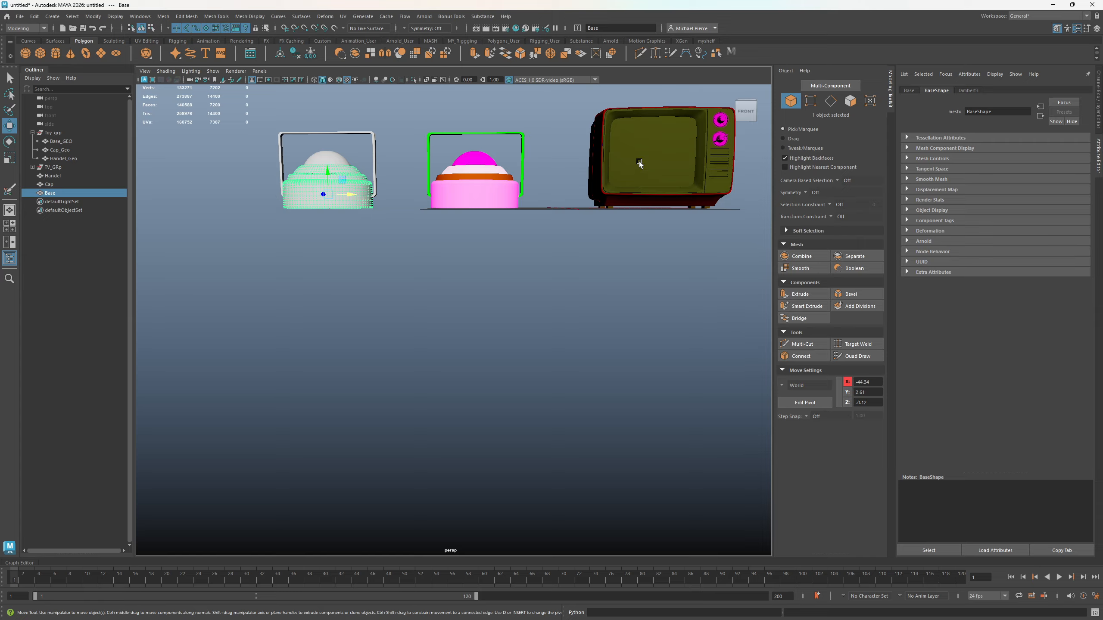
In Autodesk Maya, select the red television casing and switch the workspace to UV Editing.
alt+drag(583, 290, 492, 217)
click(514, 333)
click(489, 218)
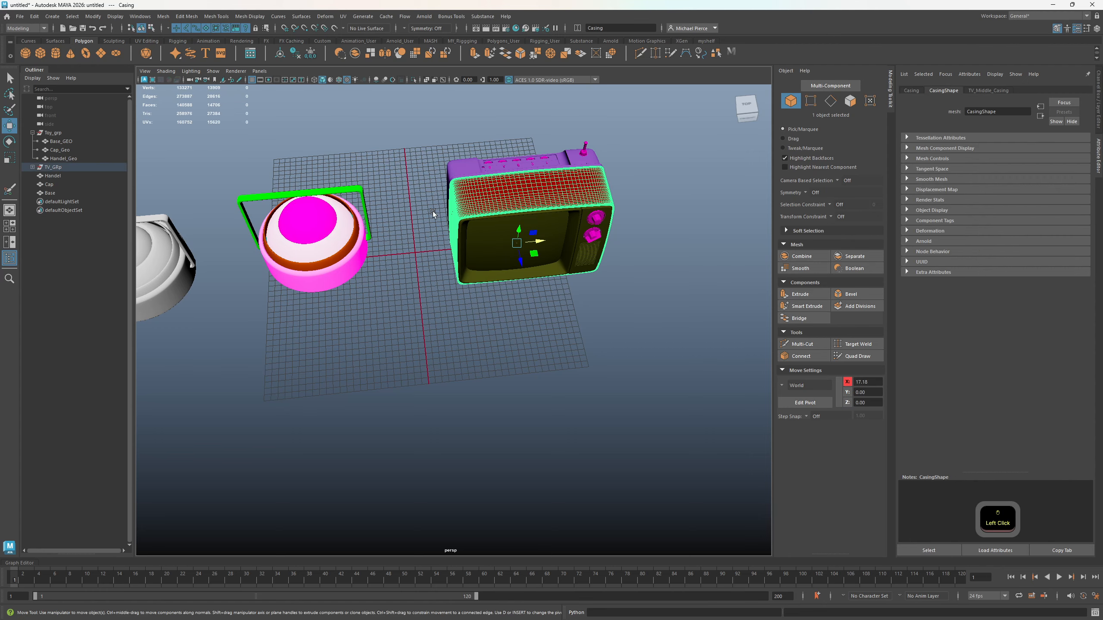
click(1025, 18)
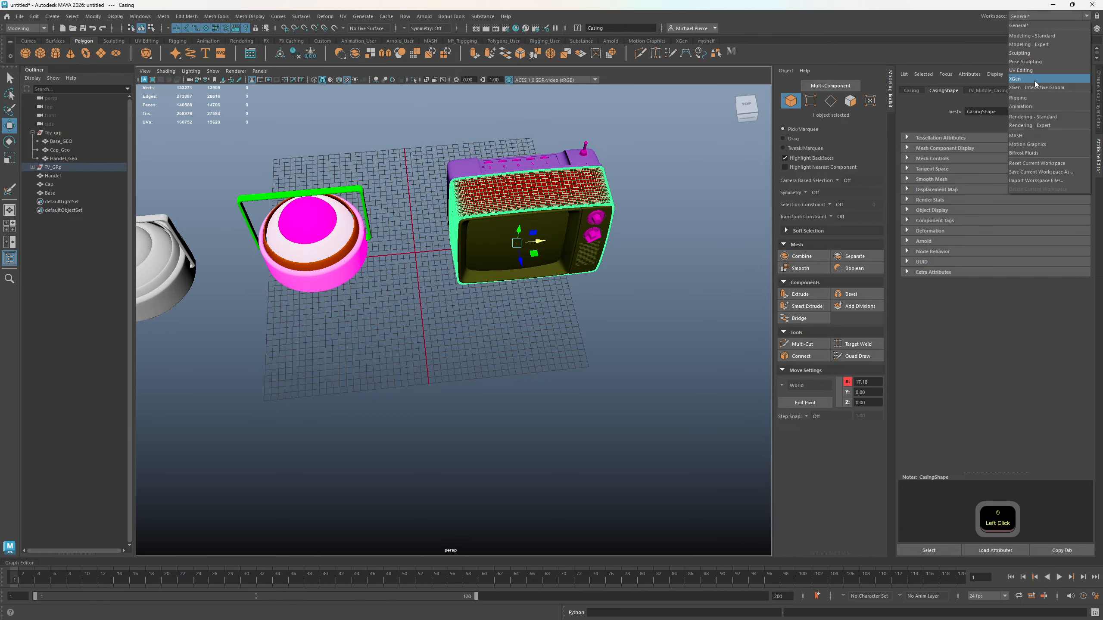
click(1020, 70)
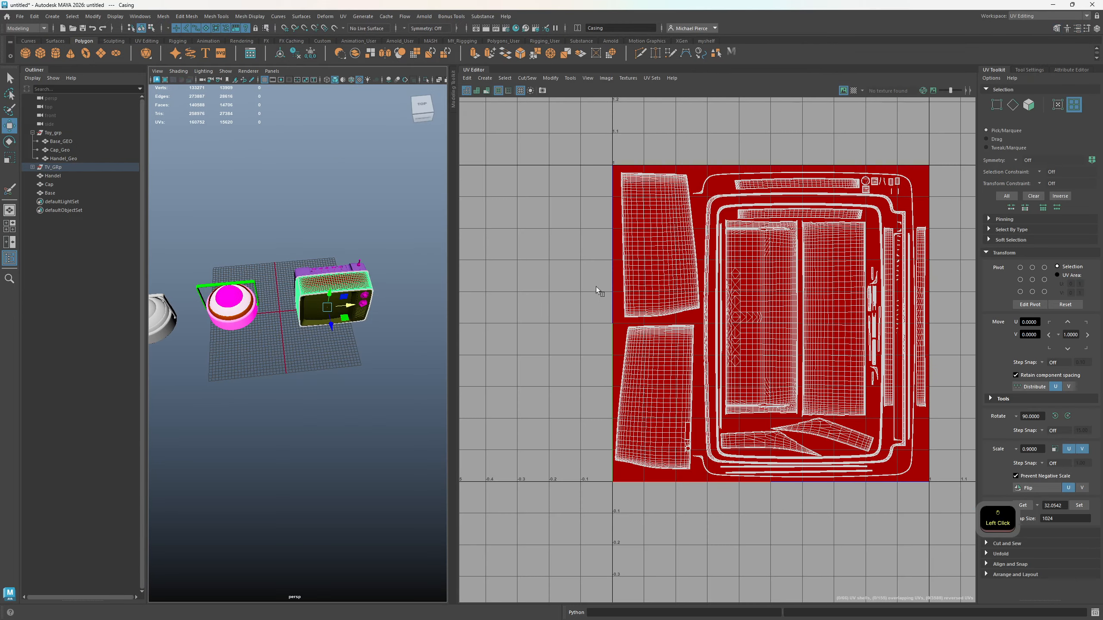
Try enlarging the casing's lower-left UV shell and undo the scaling.
scroll(248, 321, up, 3)
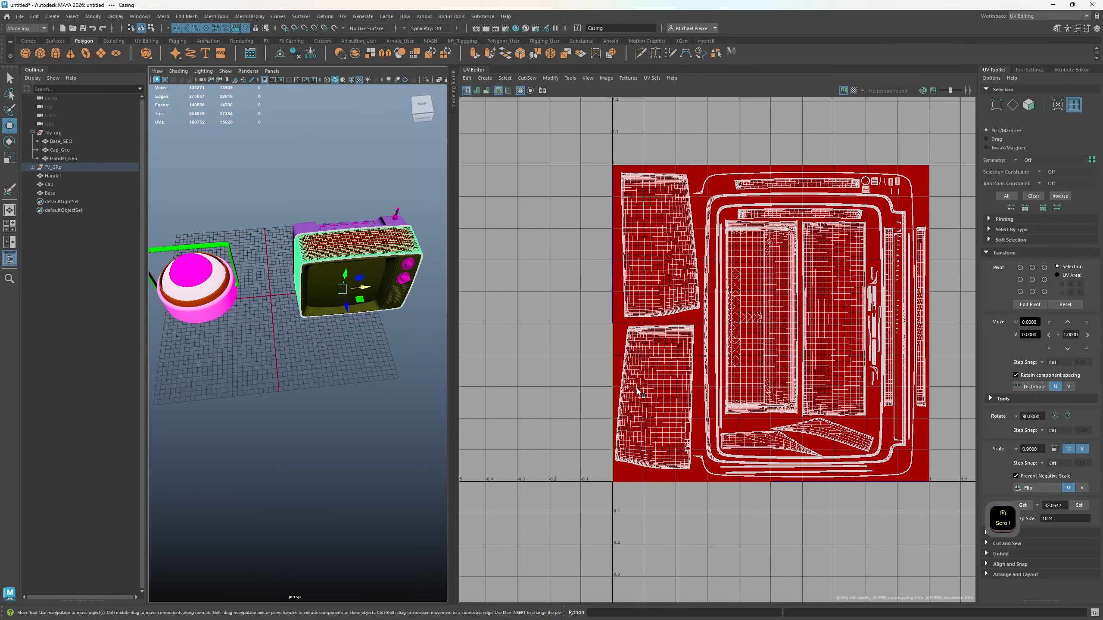
right_click(584, 353)
click(547, 341)
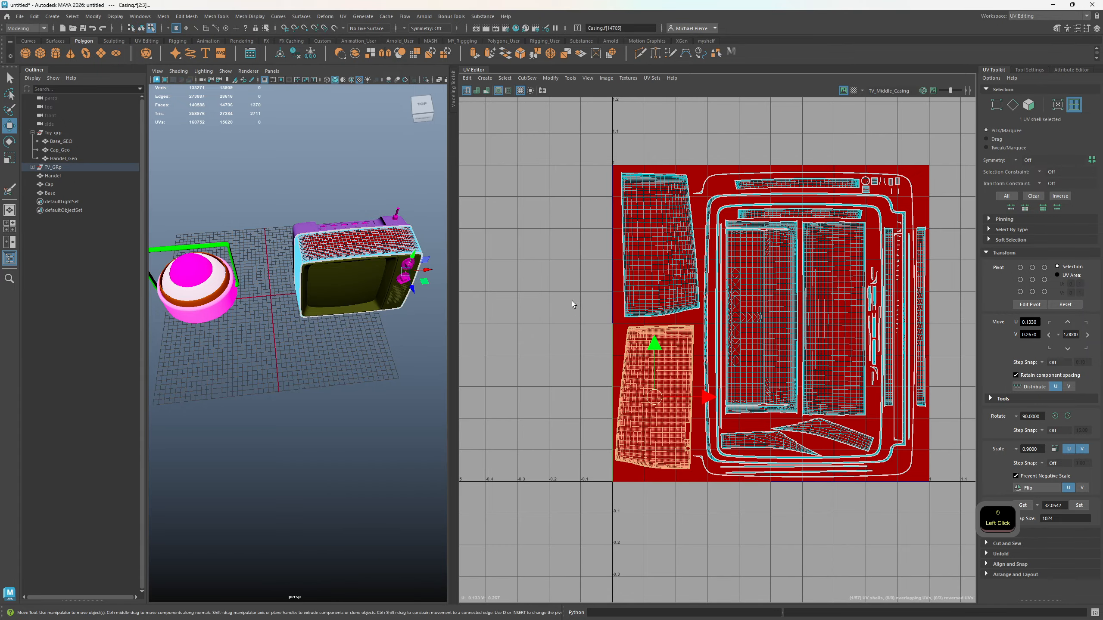
click(642, 427)
key(r)
drag(654, 396, 739, 380)
key(ctrl+z)
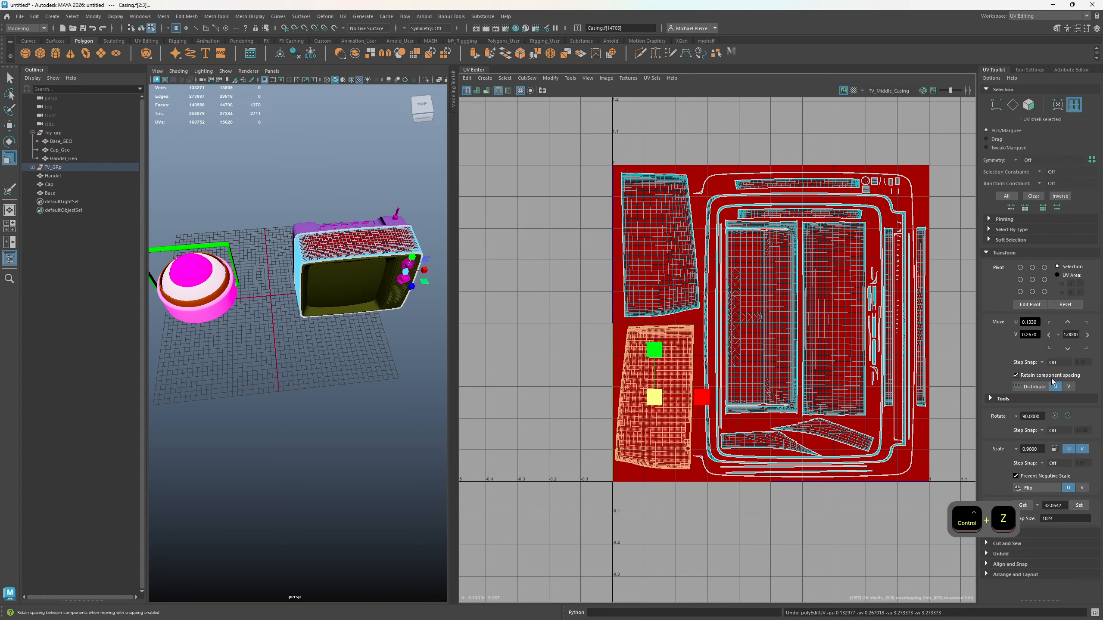
Clear the shell selection, expand the Unfold section of the UV Toolkit and examine the Texel Density and Map Size settings.
scroll(1044, 479, down, 2)
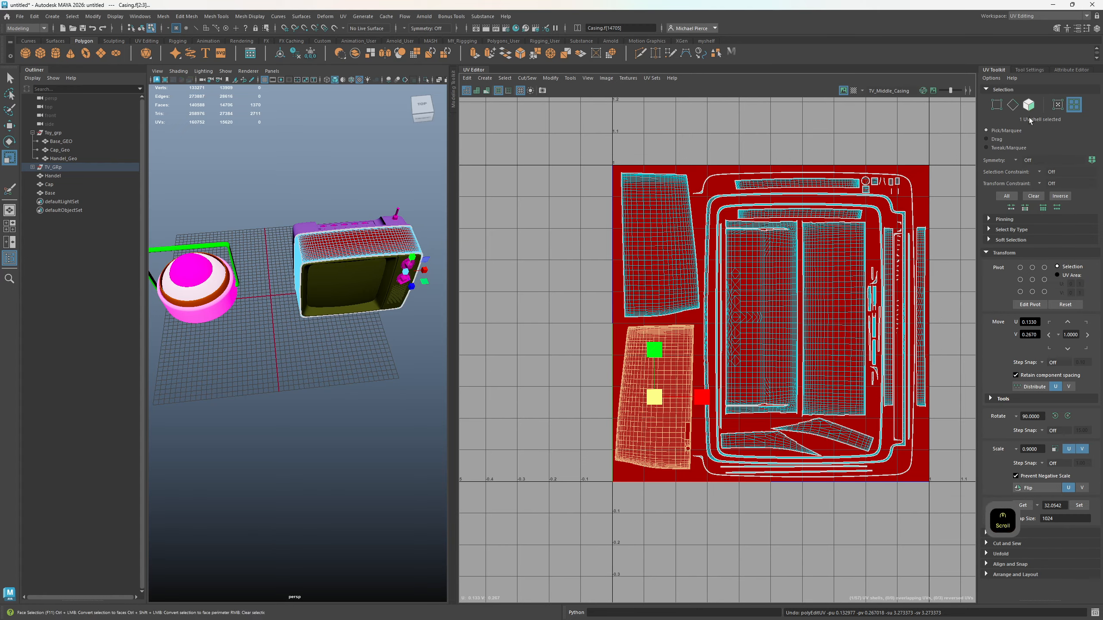
click(981, 252)
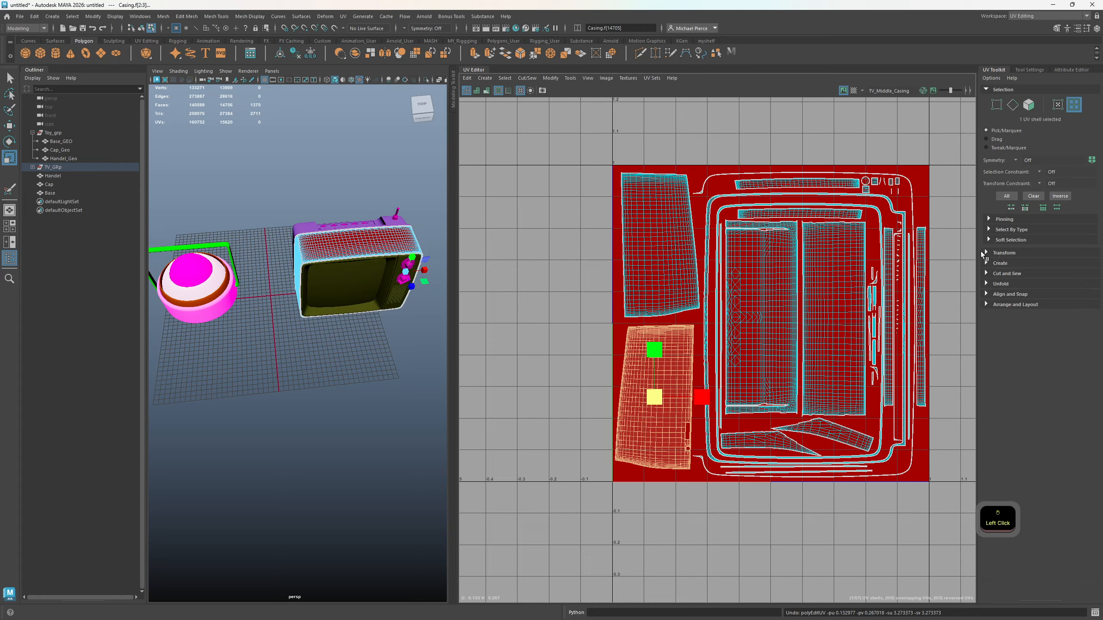
click(987, 253)
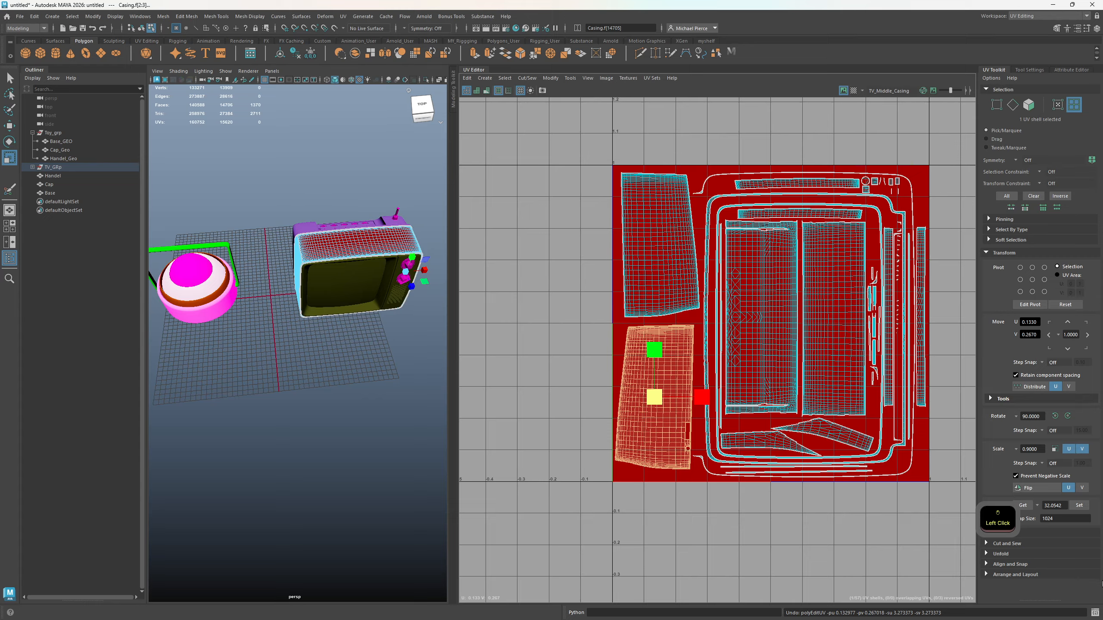
scroll(1047, 509, down, 1)
click(975, 560)
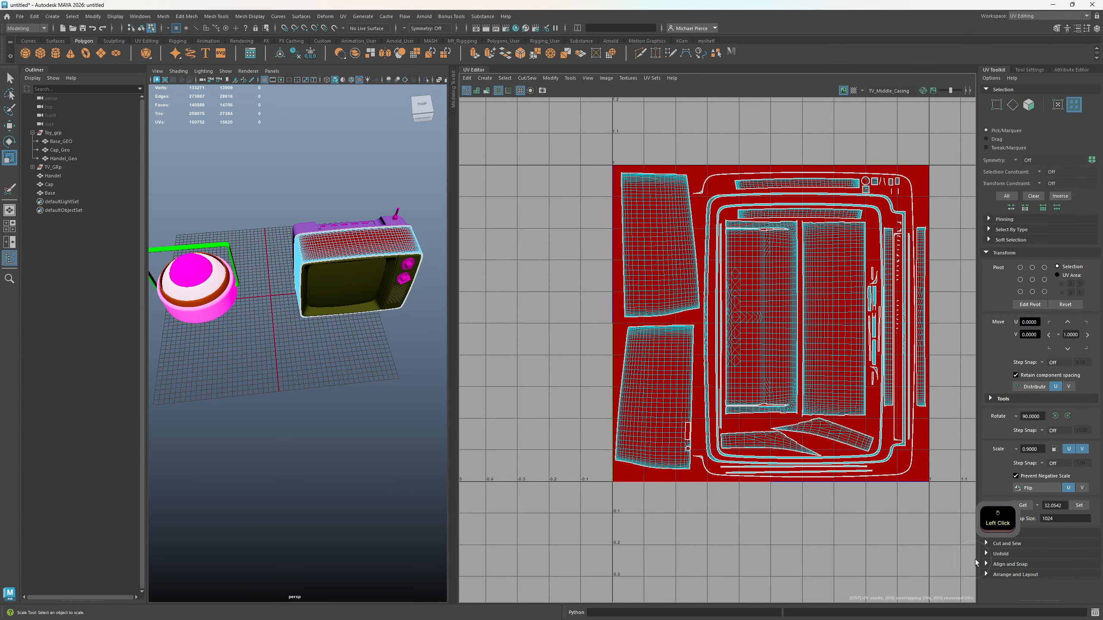
click(997, 554)
scroll(1035, 381, down, 2)
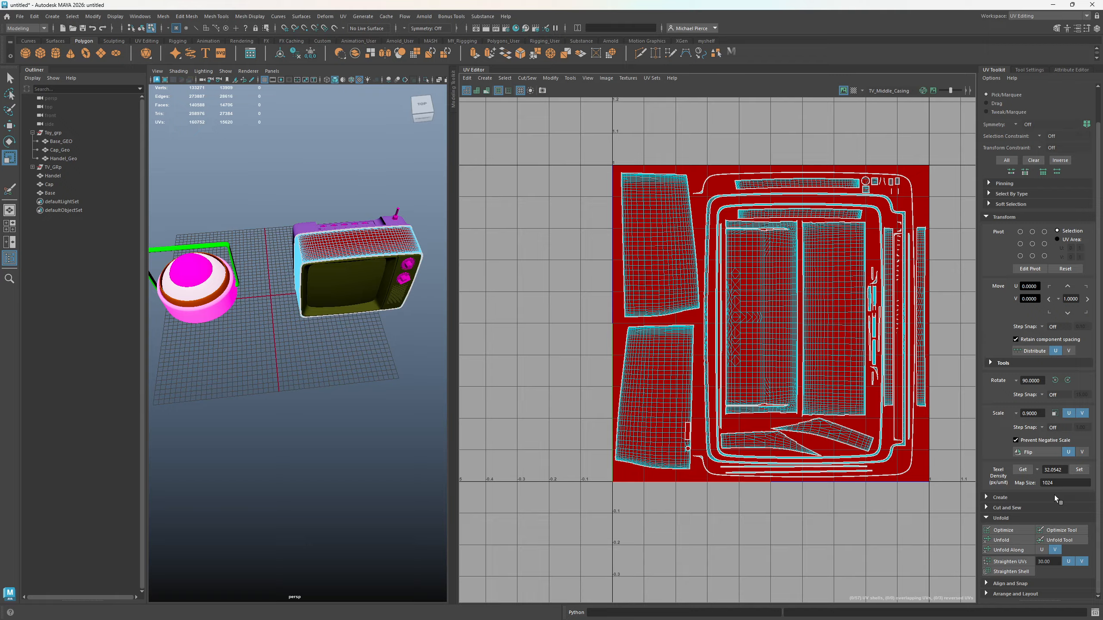
drag(1062, 484, 1024, 490)
Get the texel density of the casing's lower-left UV shell, enlarge the shell and get its density again.
click(667, 346)
click(1030, 470)
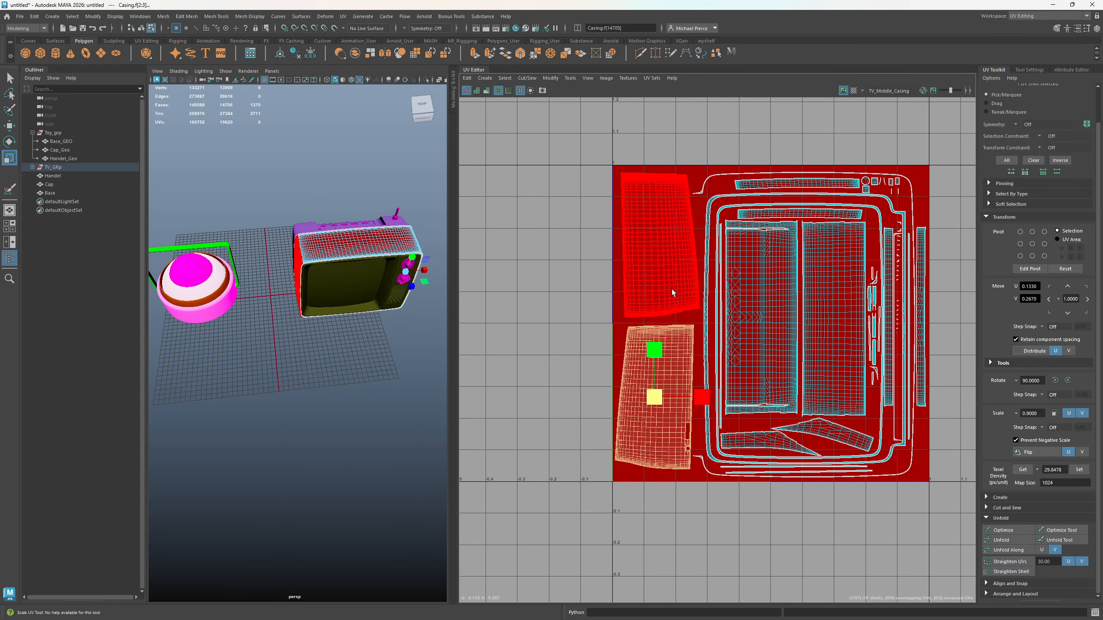
drag(658, 396, 966, 489)
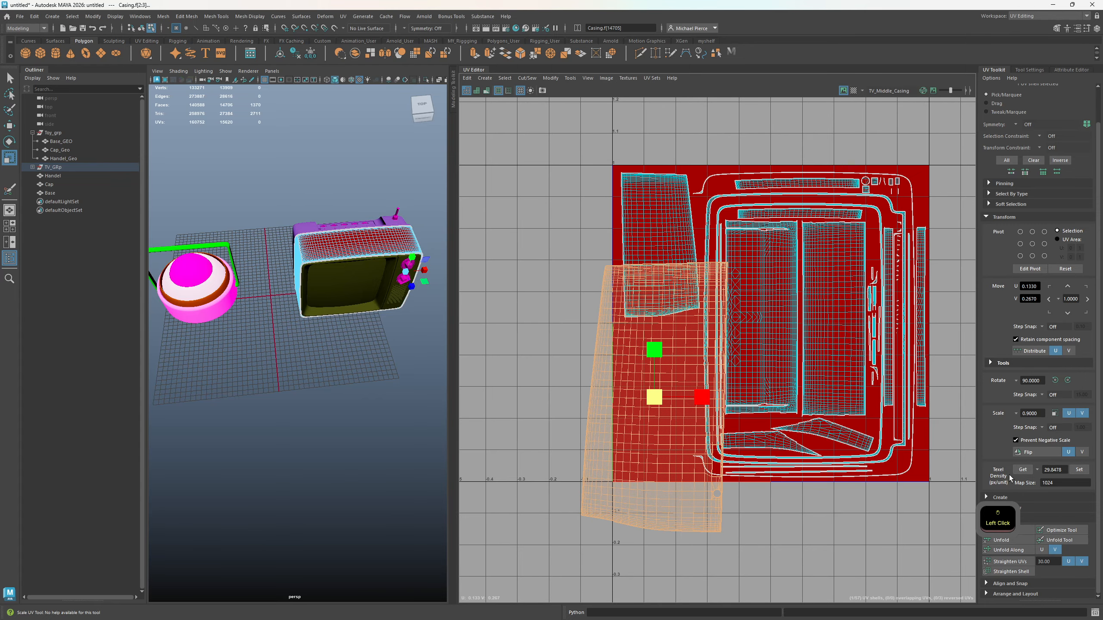
click(1023, 469)
Get the texel density of the upper-left UV shell and apply it to the enlarged shell below it.
click(662, 234)
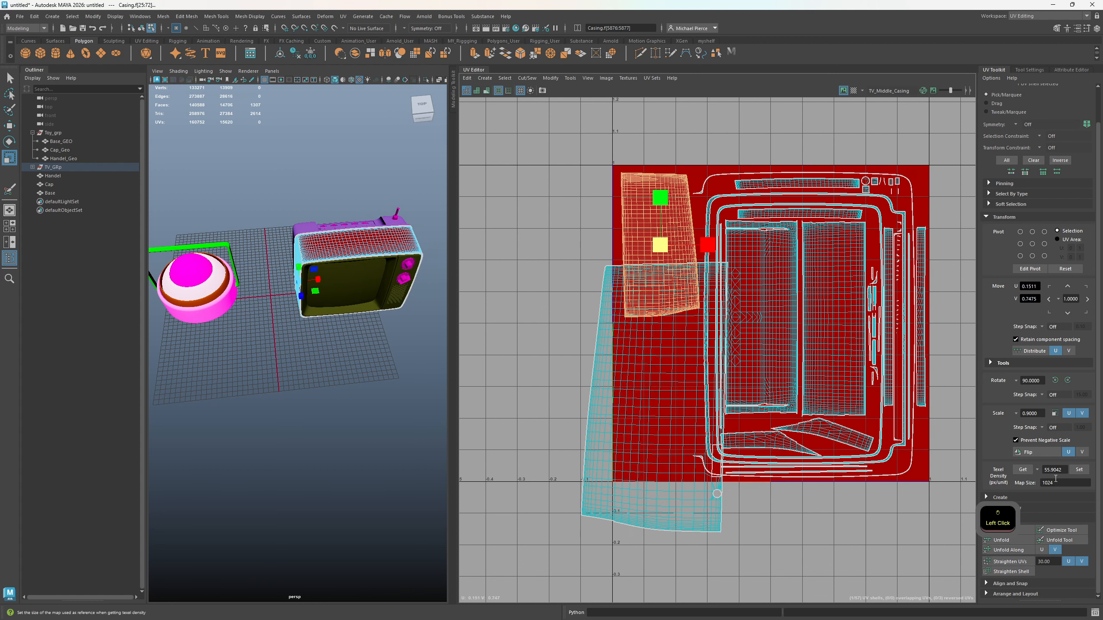
click(1023, 470)
click(606, 382)
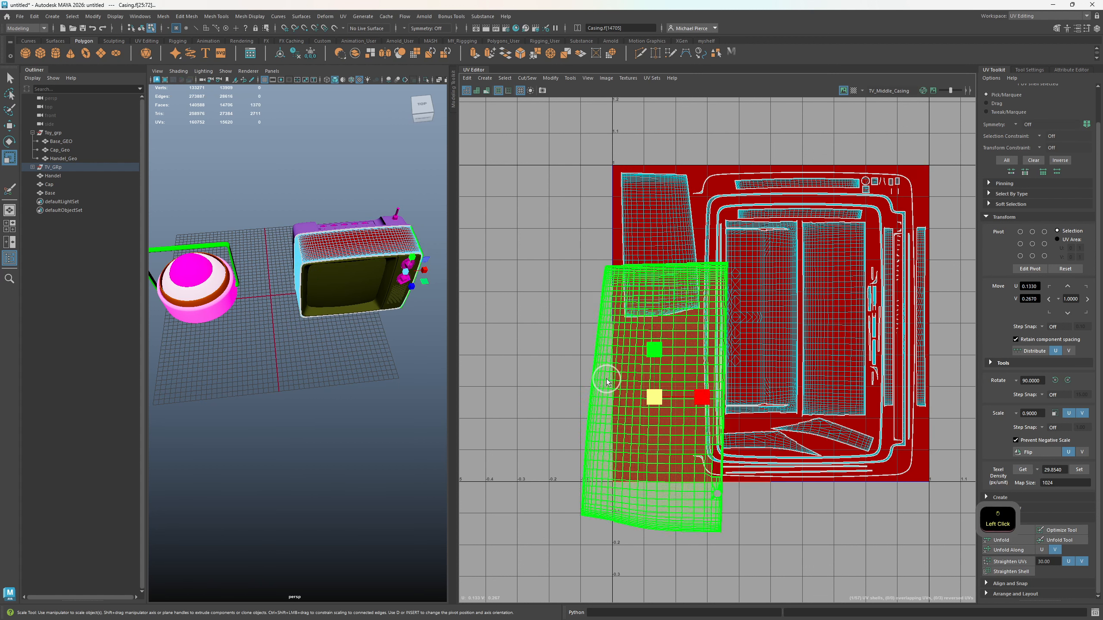
click(1080, 470)
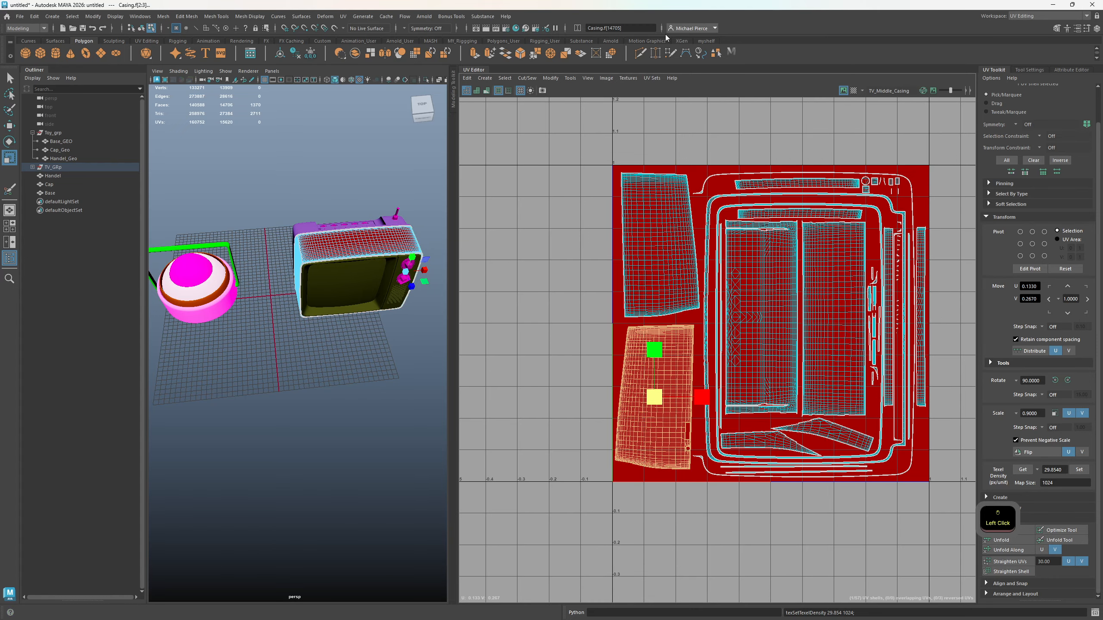
Display the checker map on the casing and examine its pattern up close on the model.
click(853, 92)
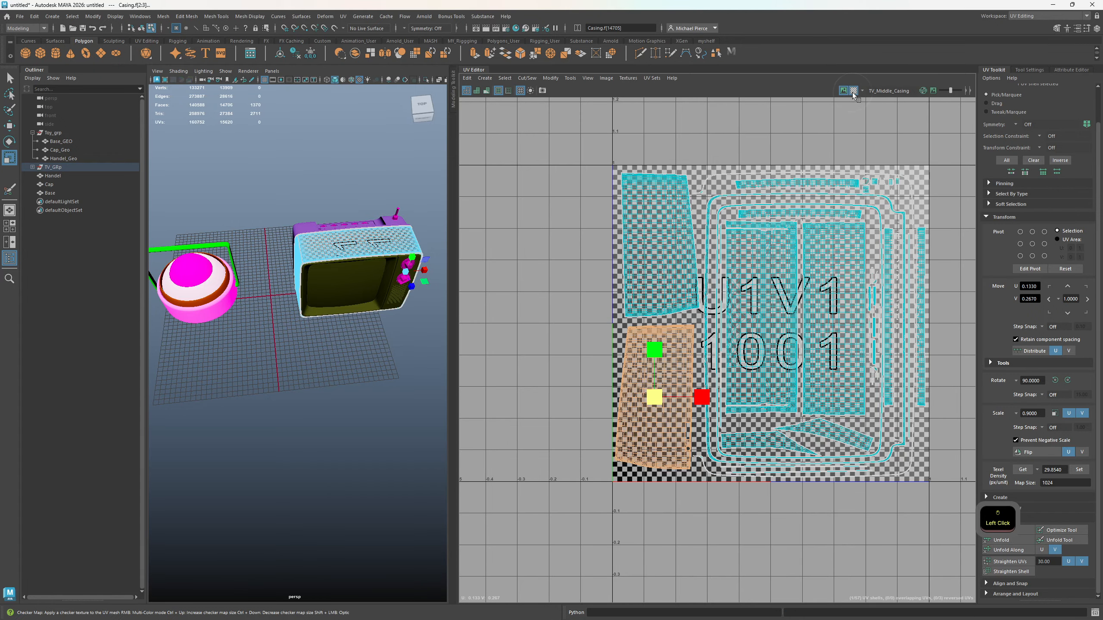
scroll(321, 247, up, 5)
scroll(321, 254, down, 2)
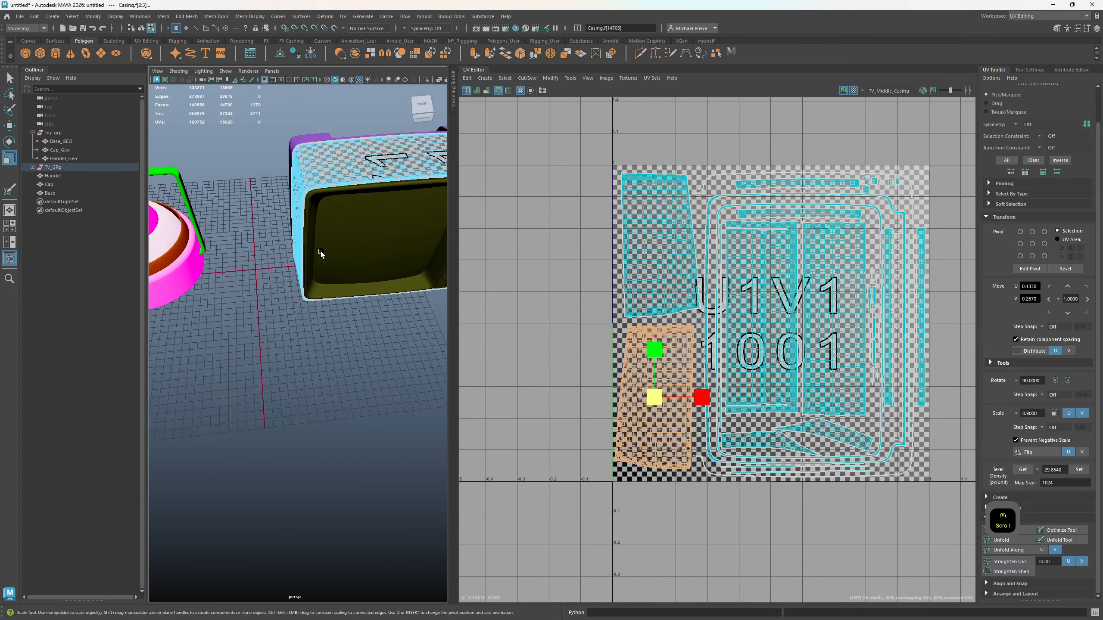
scroll(321, 254, down, 4)
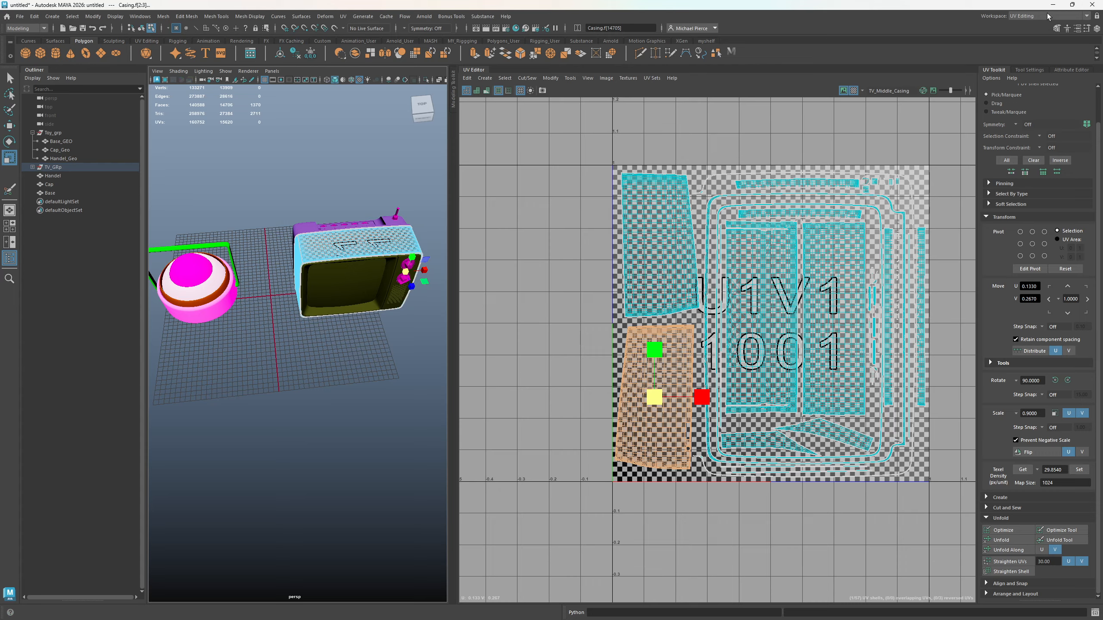
click(1029, 16)
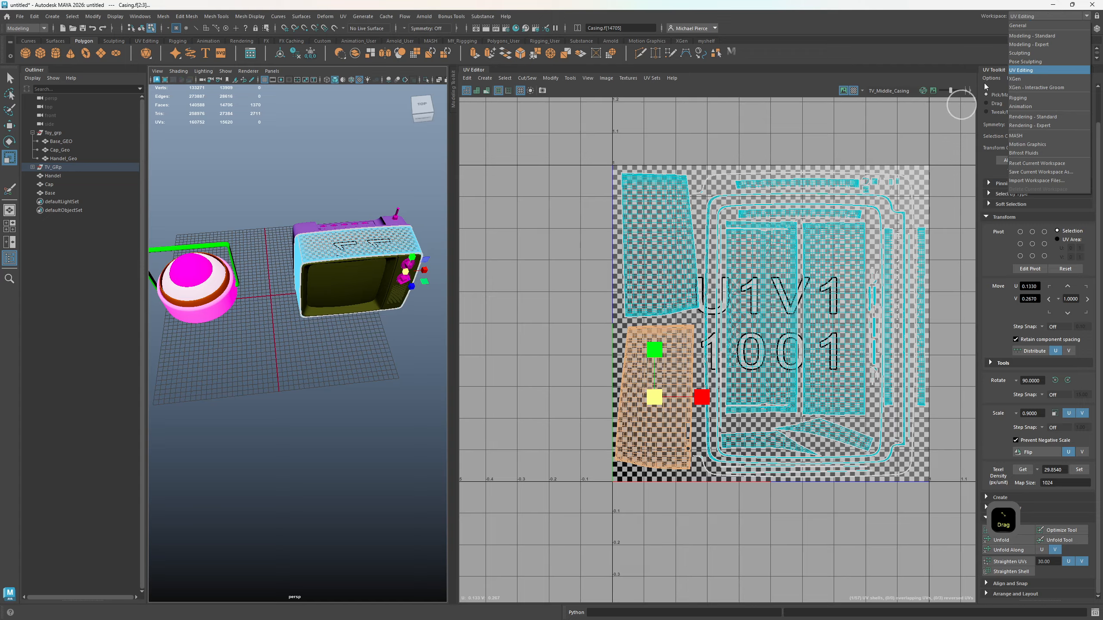
click(909, 17)
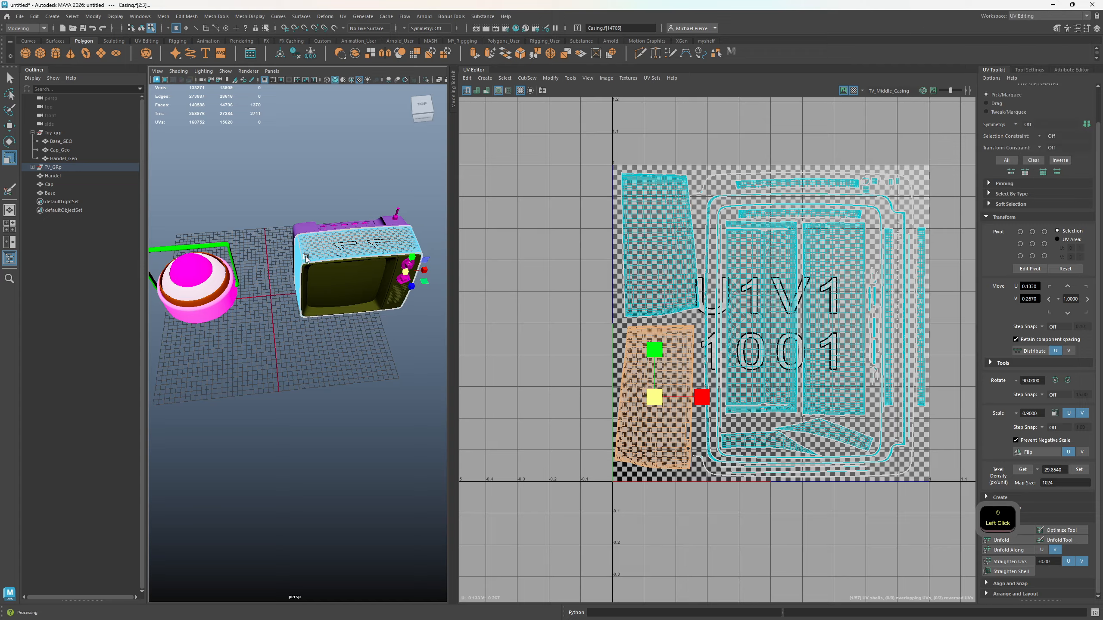
Return the casing to object selection, turn off its checker map and clear the selection.
right_drag(311, 243, 309, 201)
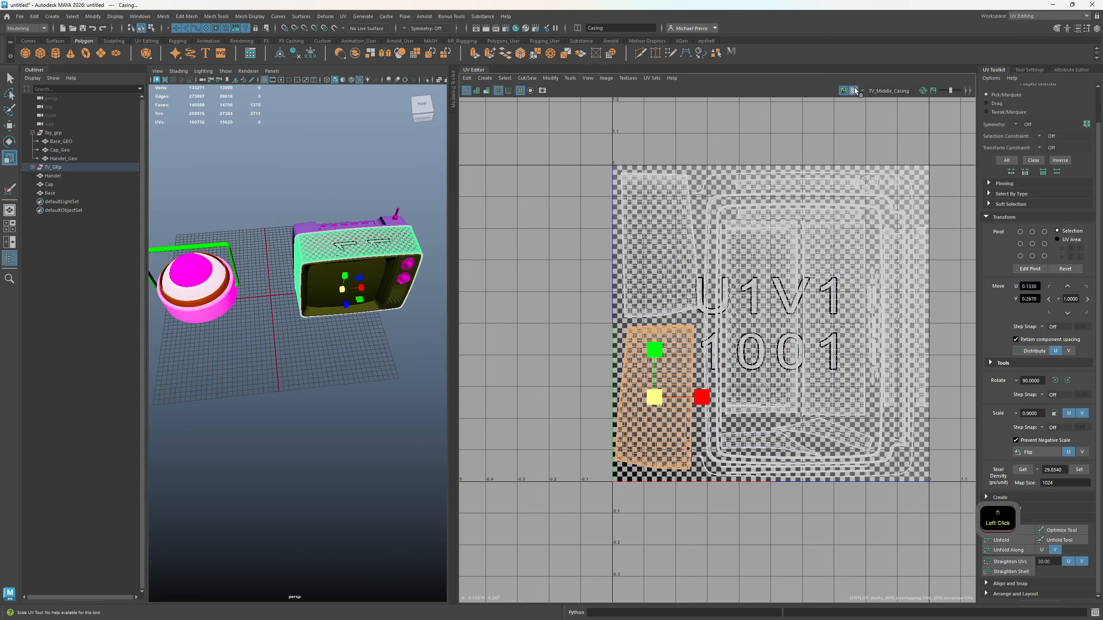
scroll(336, 362, up, 3)
click(363, 363)
Orbit around the television to examine the coloured materials on its front, side and back parts.
alt+middle_drag(344, 367, 342, 426)
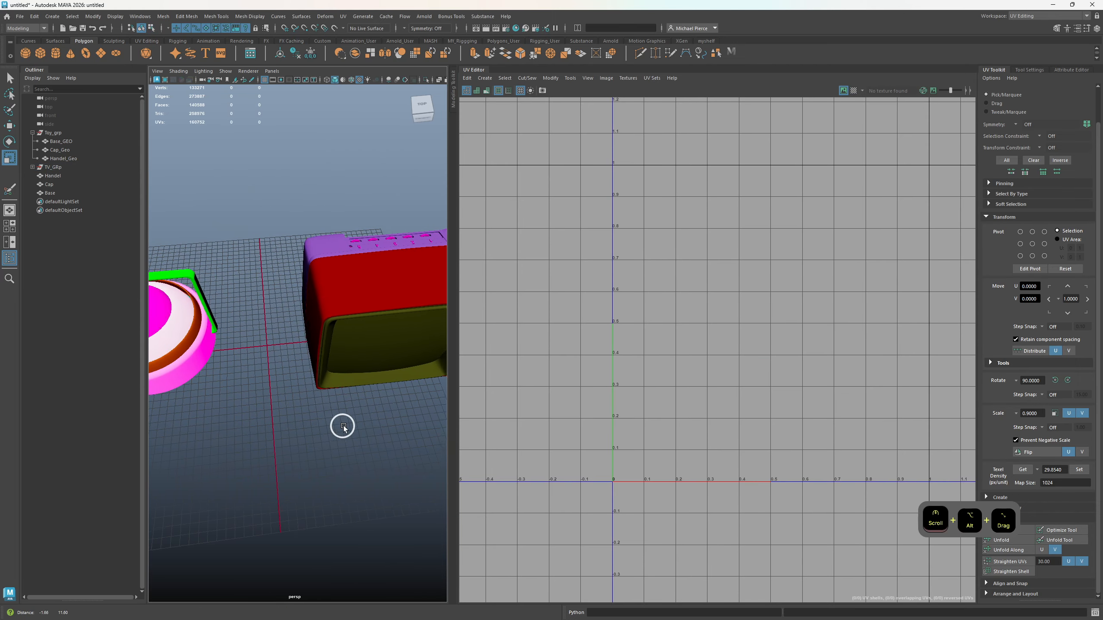
alt+drag(342, 426, 352, 404)
alt+middle_drag(352, 404, 239, 452)
alt+drag(238, 452, 344, 446)
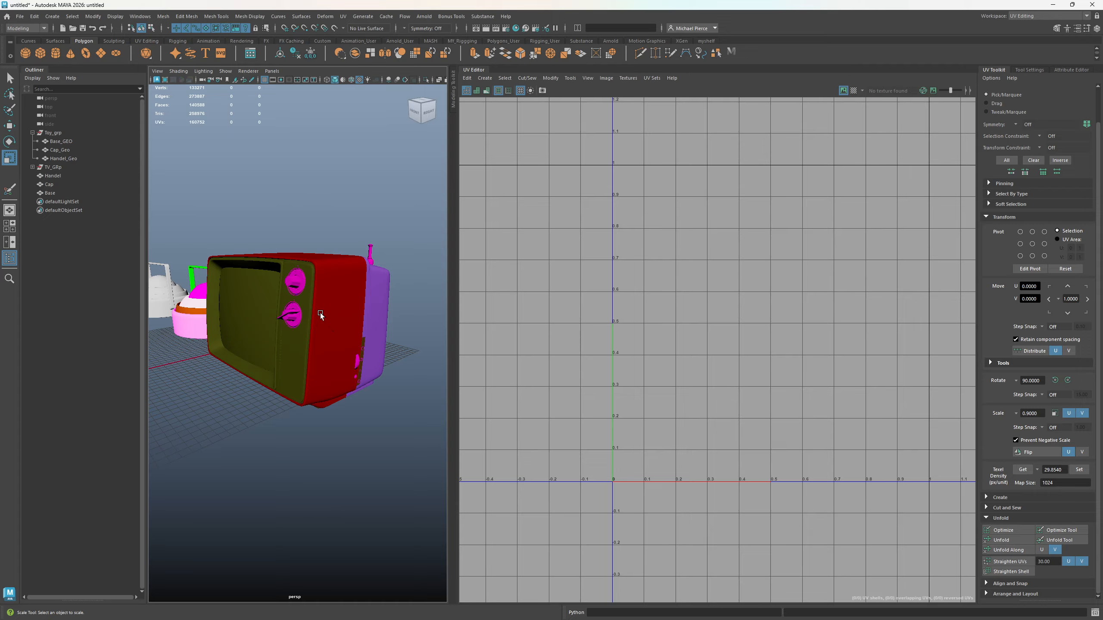
click(293, 365)
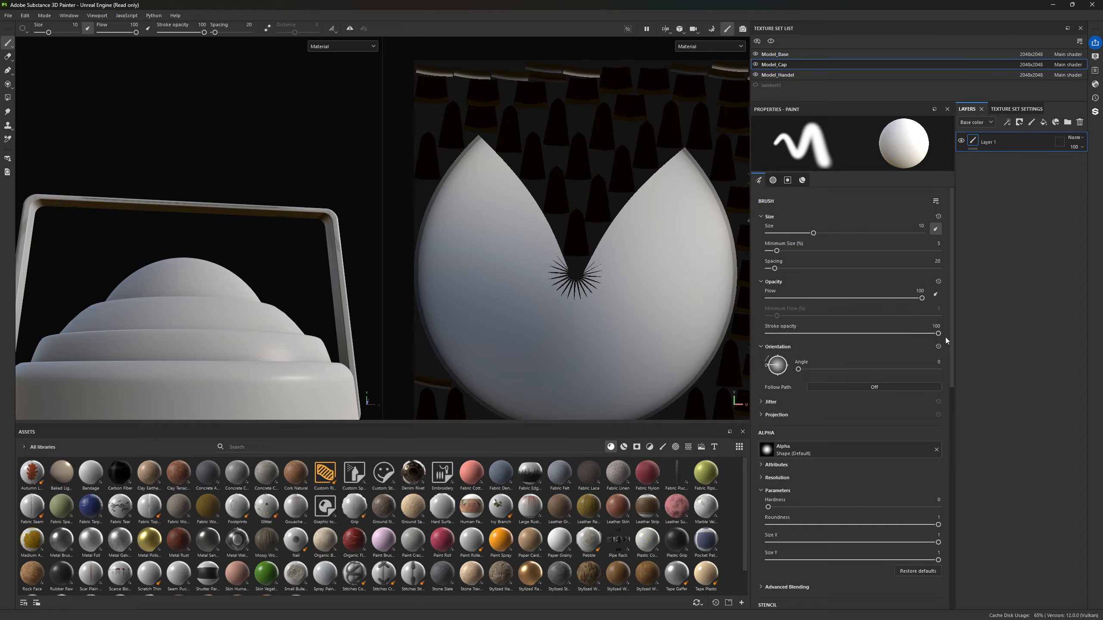
In Substance 3D Painter, select the Model_Handel texture set.
click(784, 77)
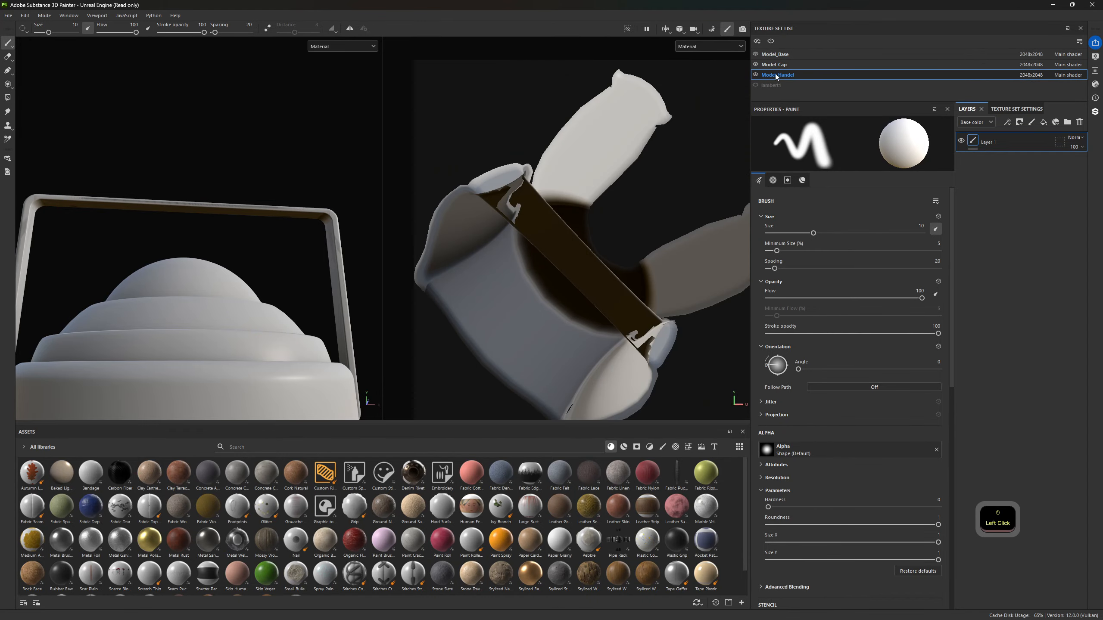
Select the Model_Base texture set, hide it to view the cap and handle alone, and make it visible again.
click(769, 66)
click(761, 57)
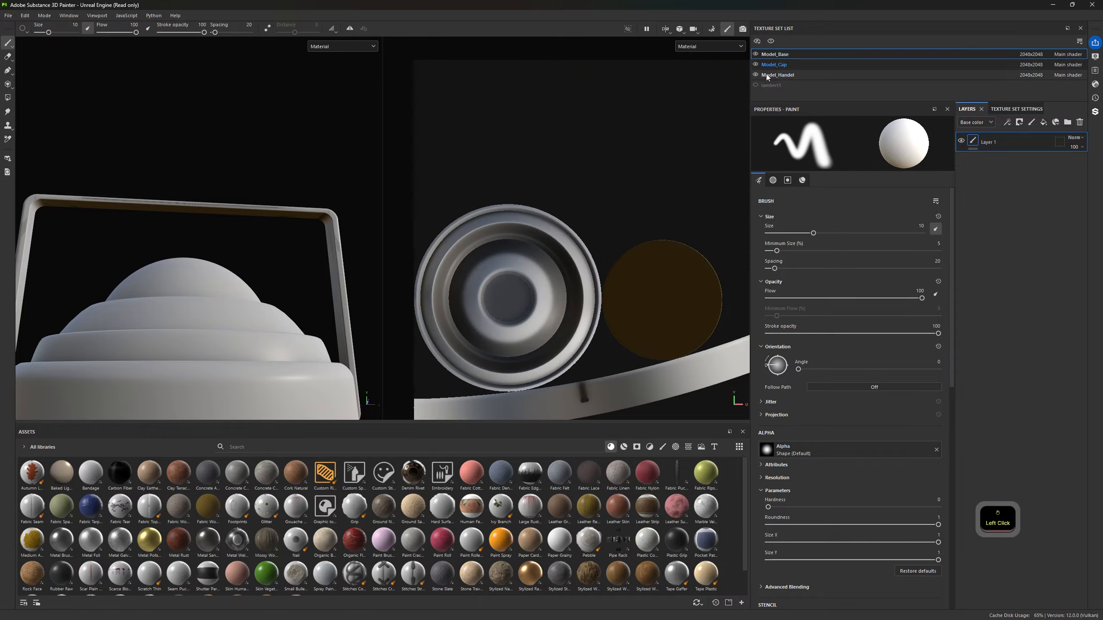
click(756, 54)
scroll(352, 244, down, 3)
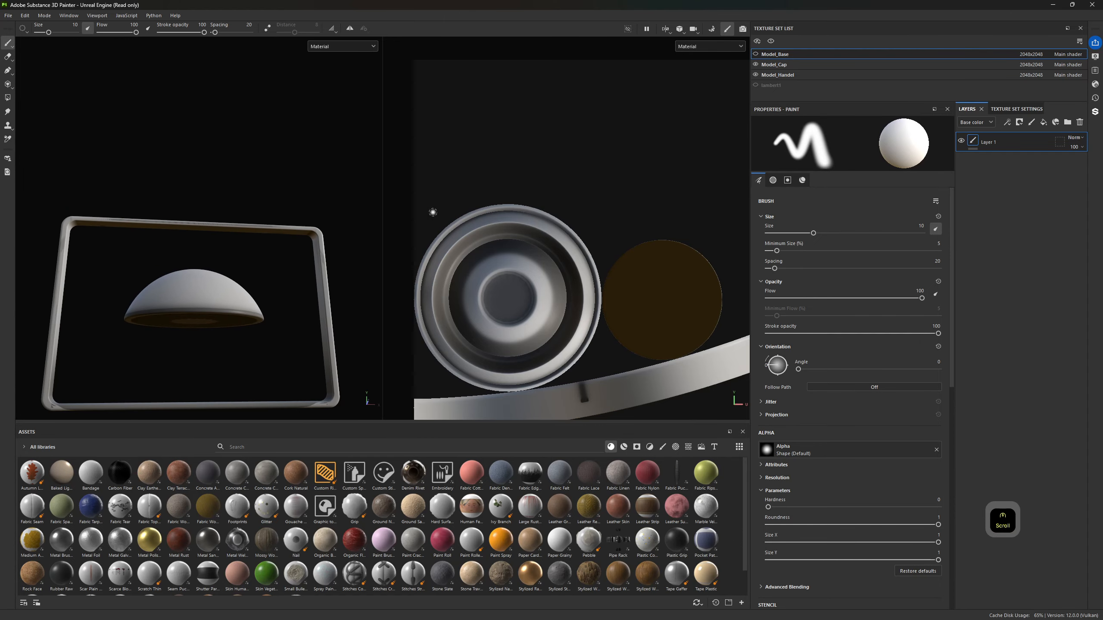
click(748, 52)
click(755, 58)
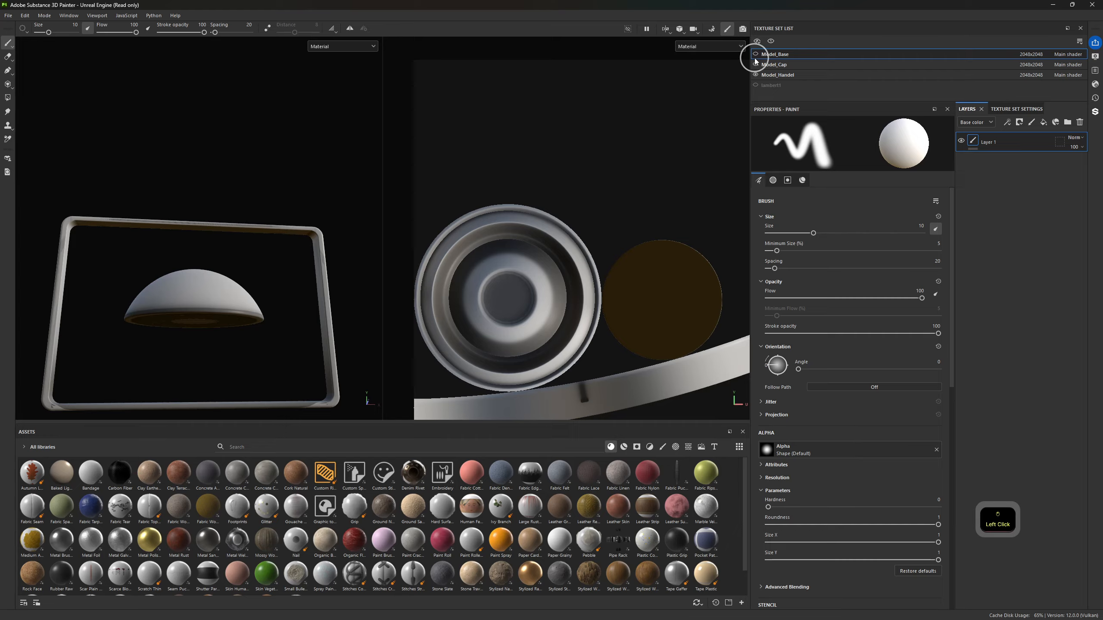
click(755, 58)
click(757, 55)
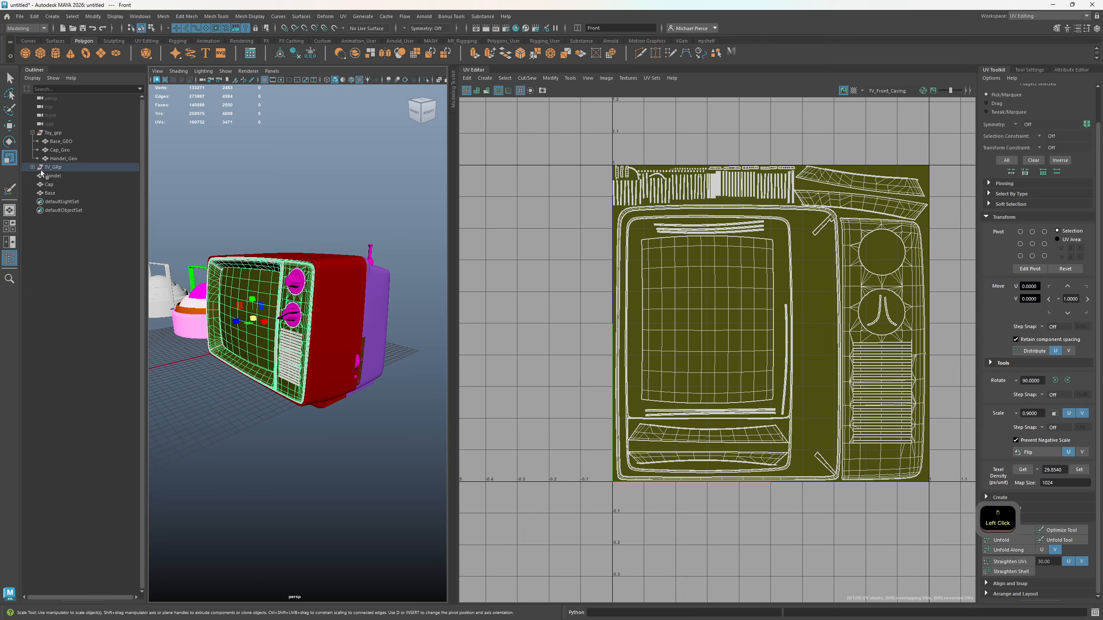
Switch to Maya and expand the TV_GRp group to list the television's parts.
click(36, 168)
click(38, 169)
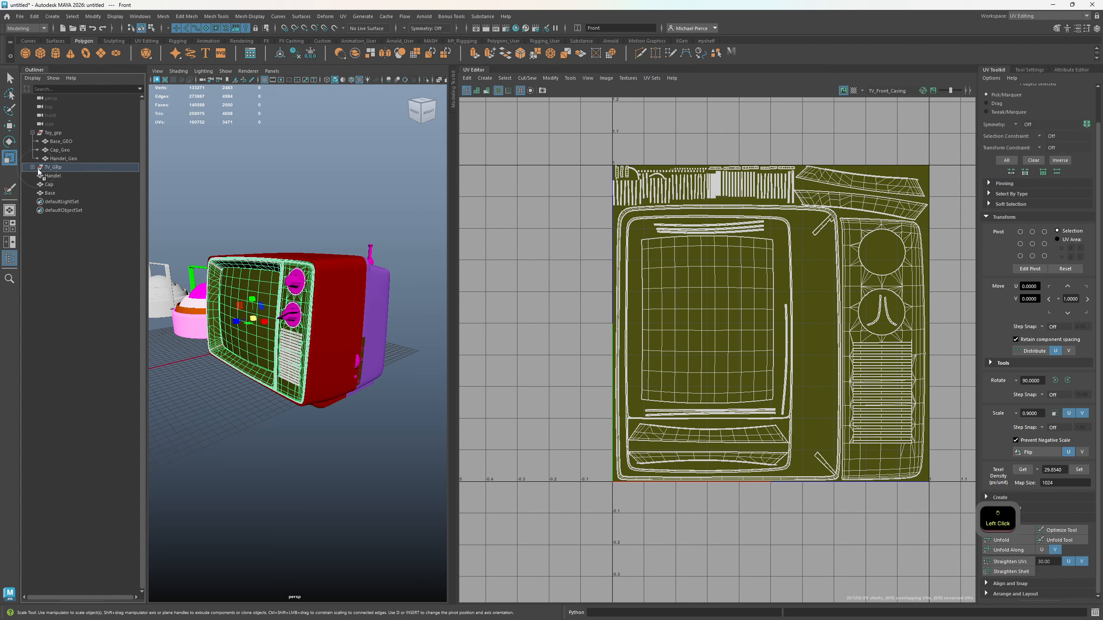
click(33, 166)
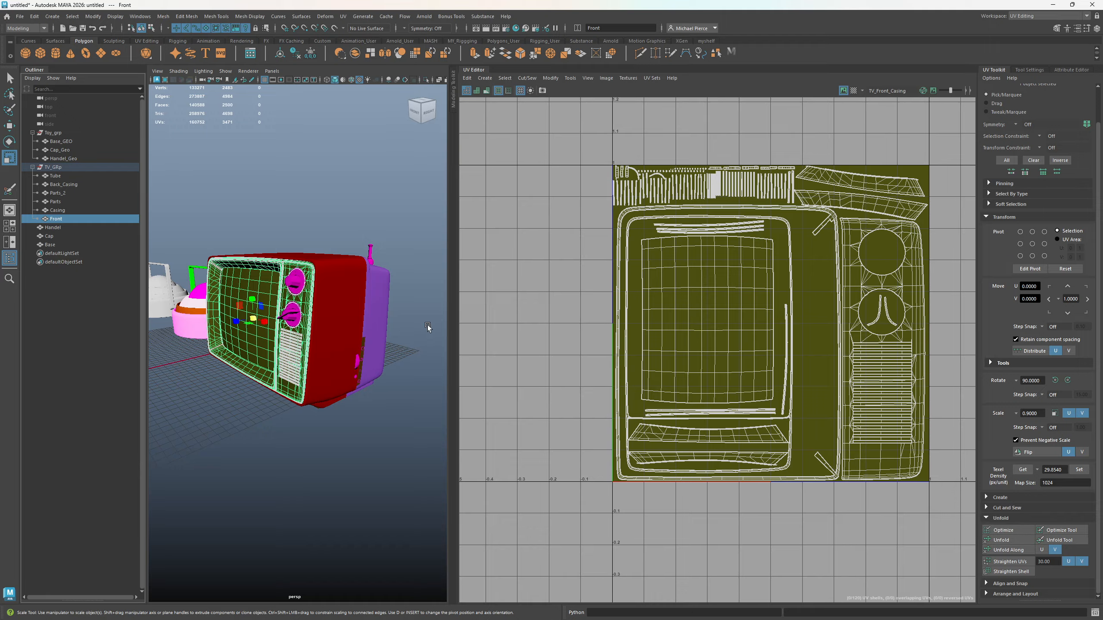
drag(557, 139, 981, 514)
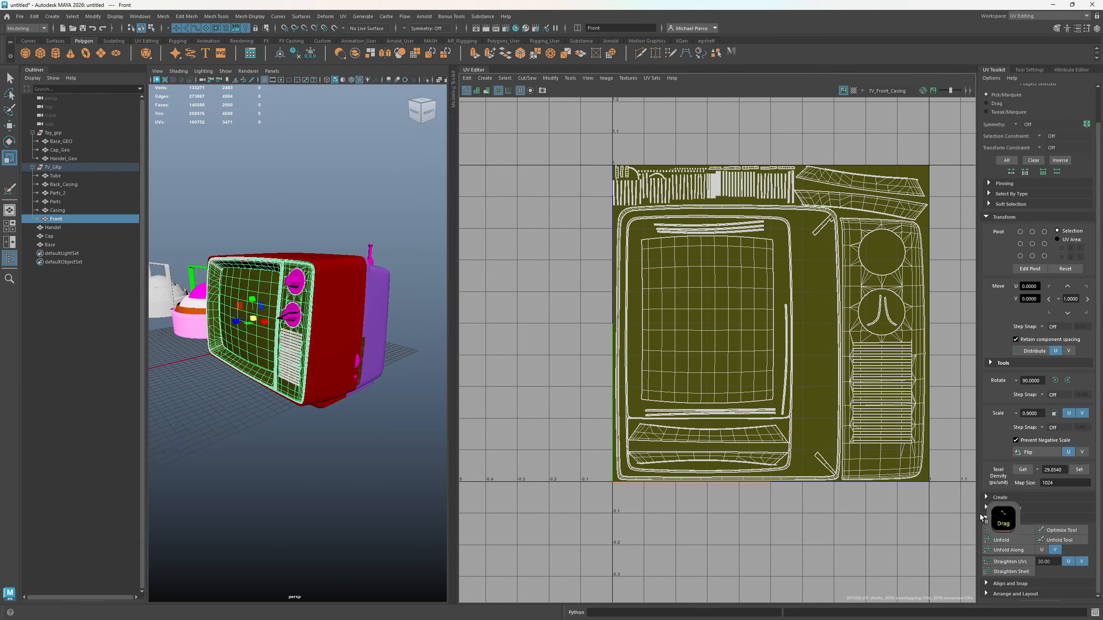
Change to the General workspace and show the attributes of the front's TV_Front_Casing material.
click(1027, 17)
click(1023, 26)
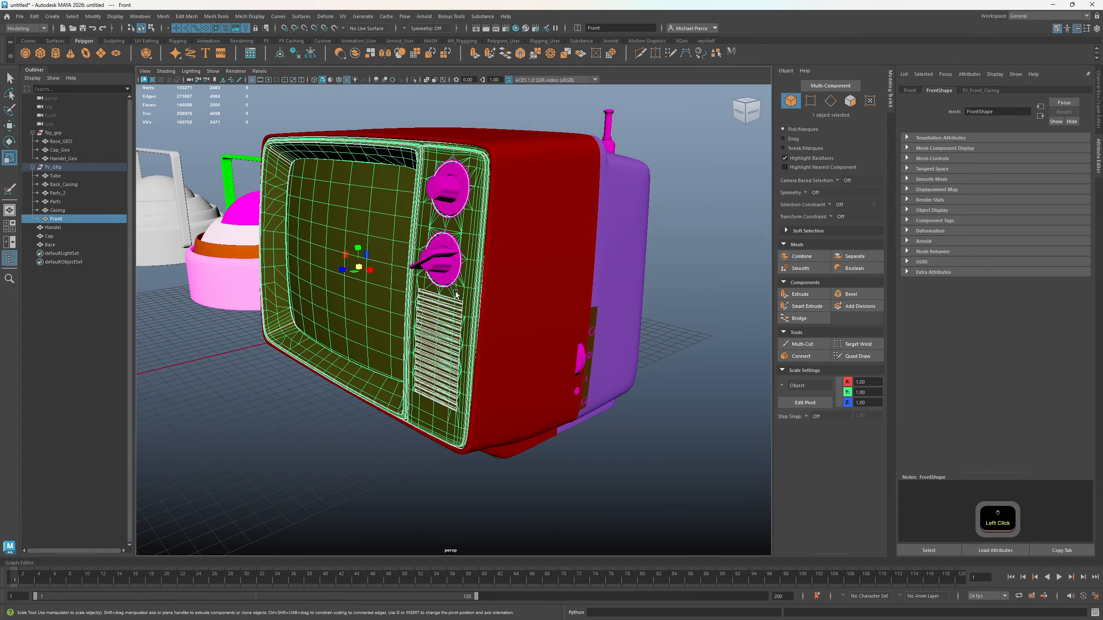
click(979, 92)
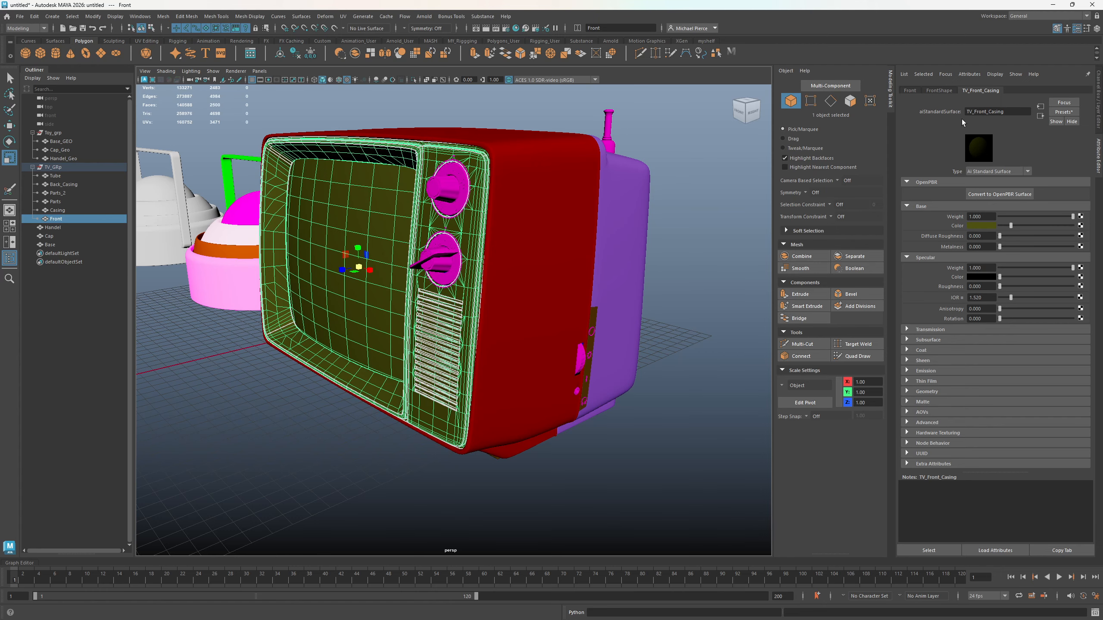
Select the television's Casing, Parts and Parts_2 objects one by one to examine which material each one uses.
click(548, 243)
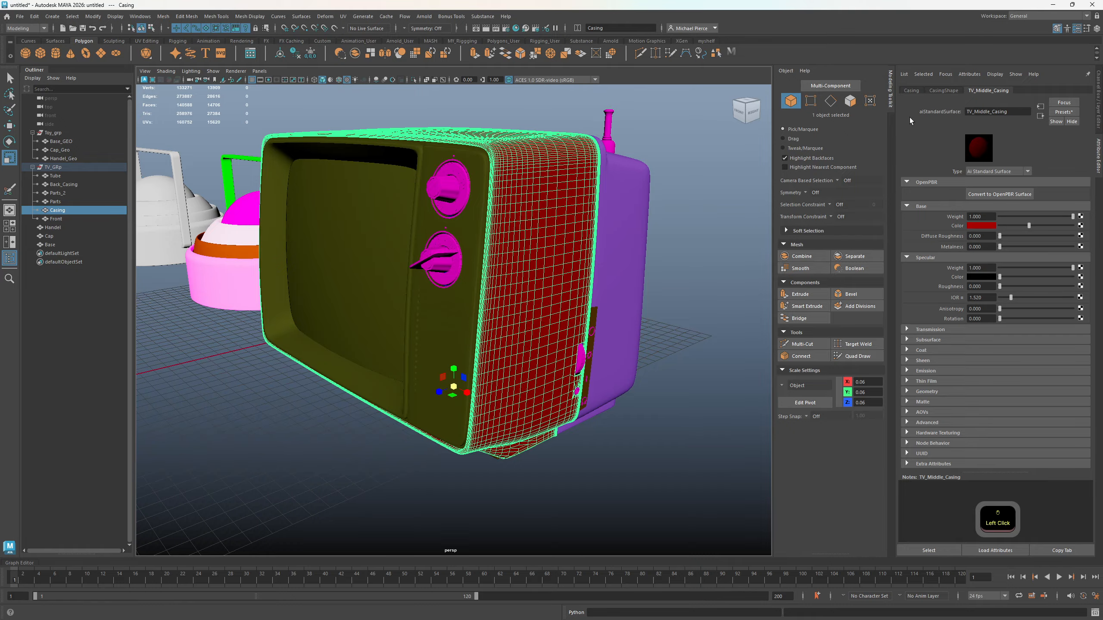
alt+drag(434, 230, 455, 264)
click(454, 264)
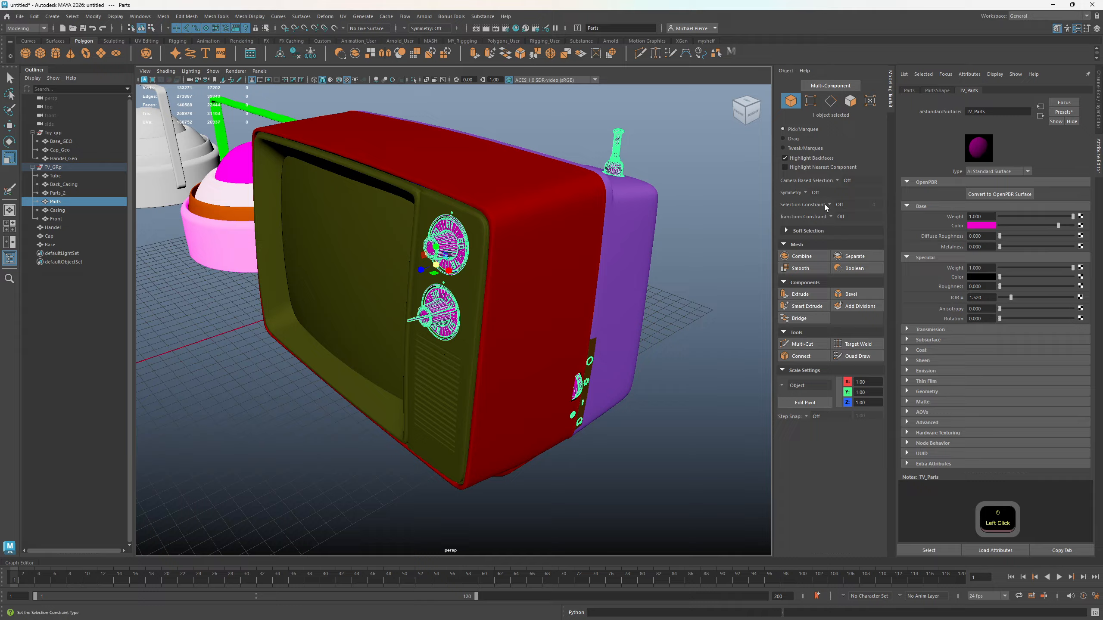
alt+drag(606, 288, 481, 283)
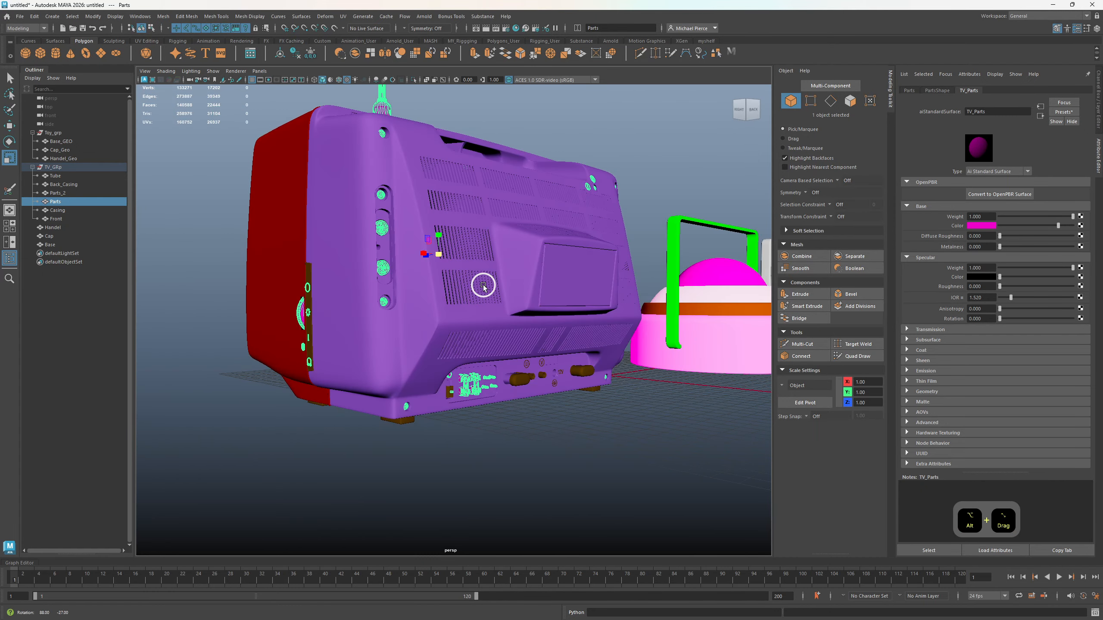
click(405, 419)
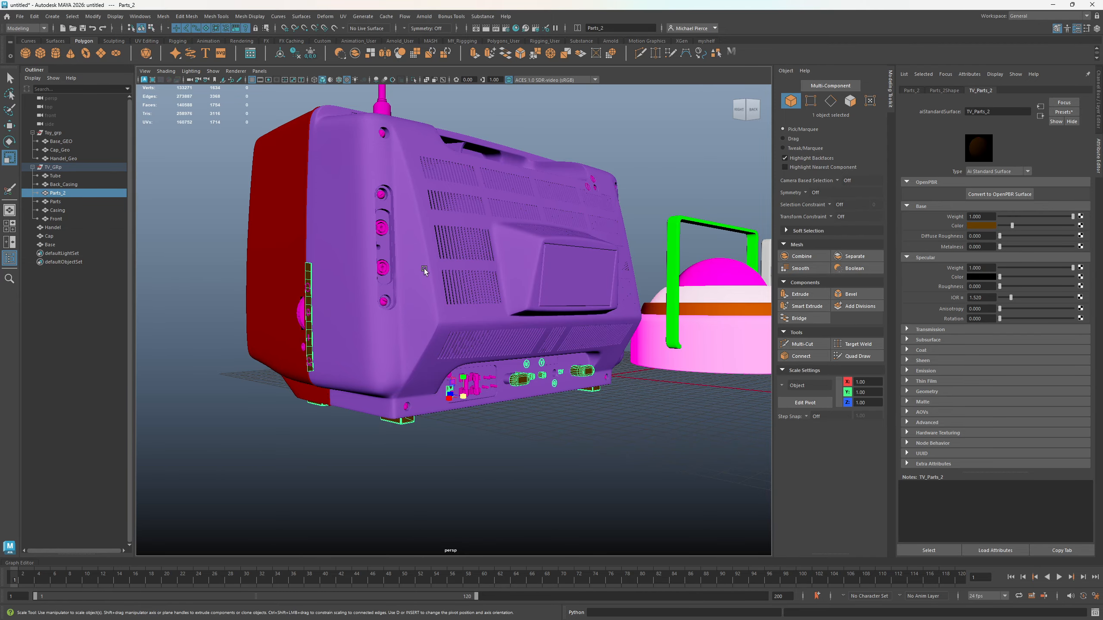
Select the base, cap and handle of the coloured toy model one by one to examine their material assignments.
alt+drag(436, 399, 766, 354)
scroll(596, 384, down, 5)
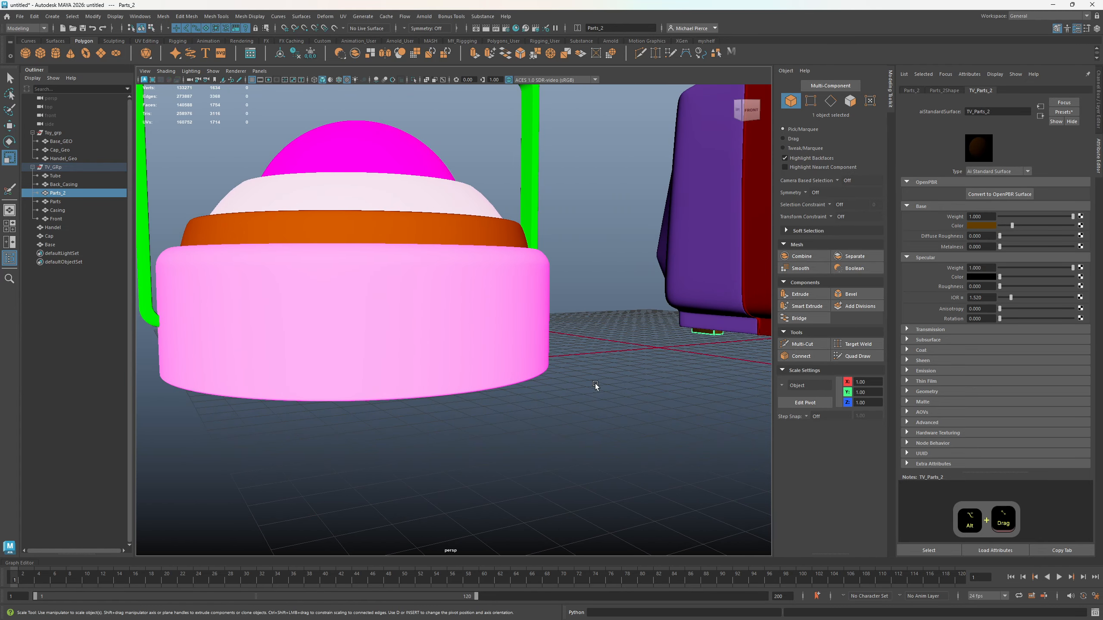
alt+drag(596, 384, 378, 404)
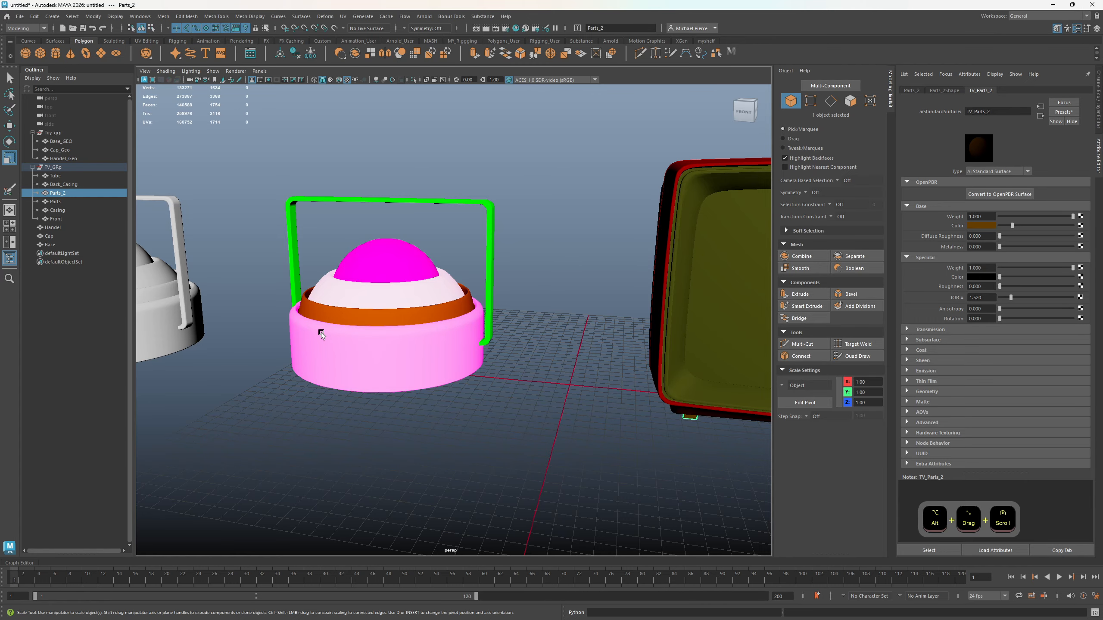
drag(359, 307, 458, 402)
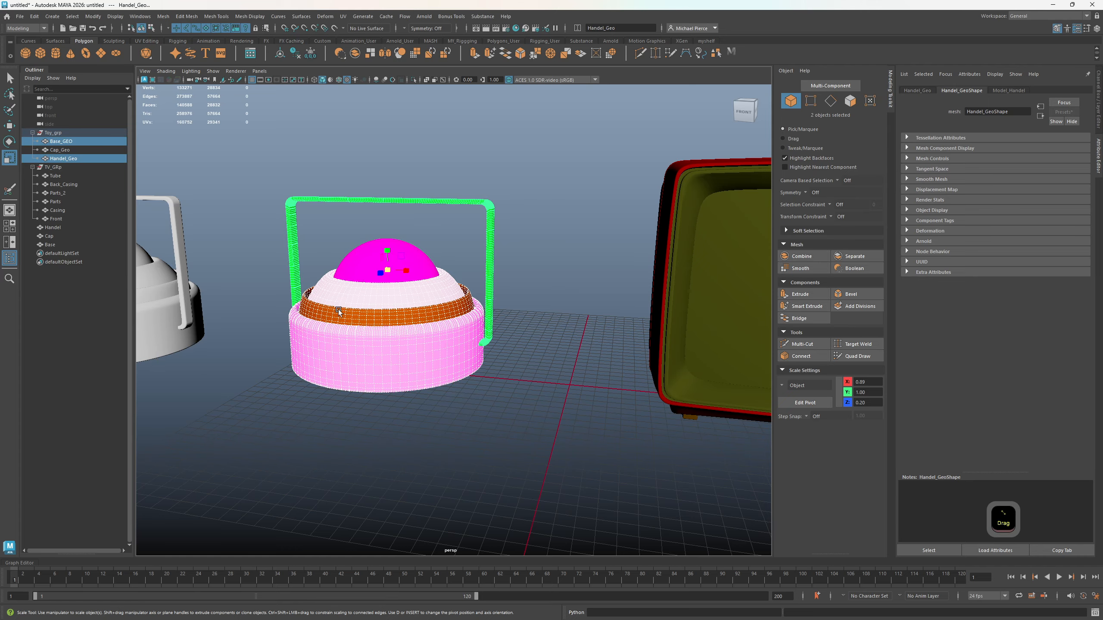
click(278, 397)
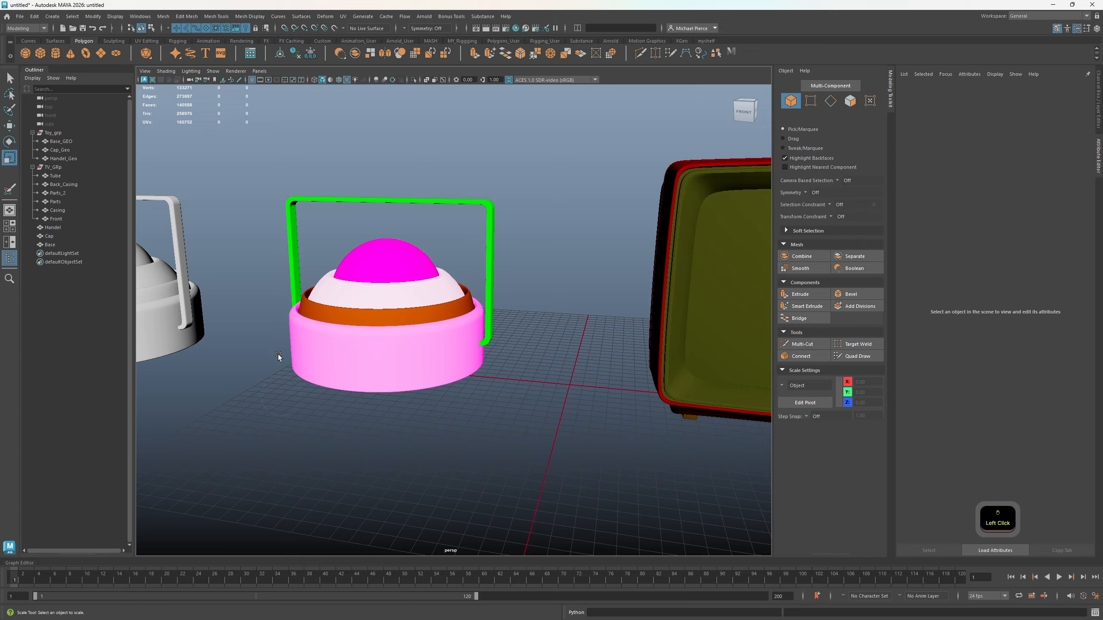
alt+middle_drag(277, 355, 441, 350)
click(460, 359)
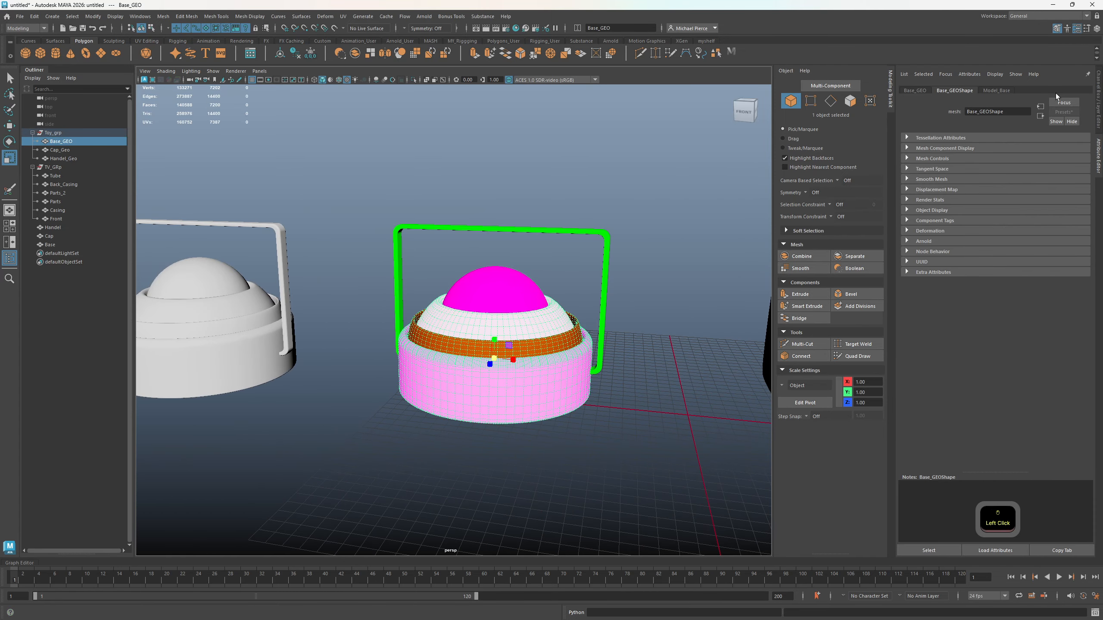
click(483, 295)
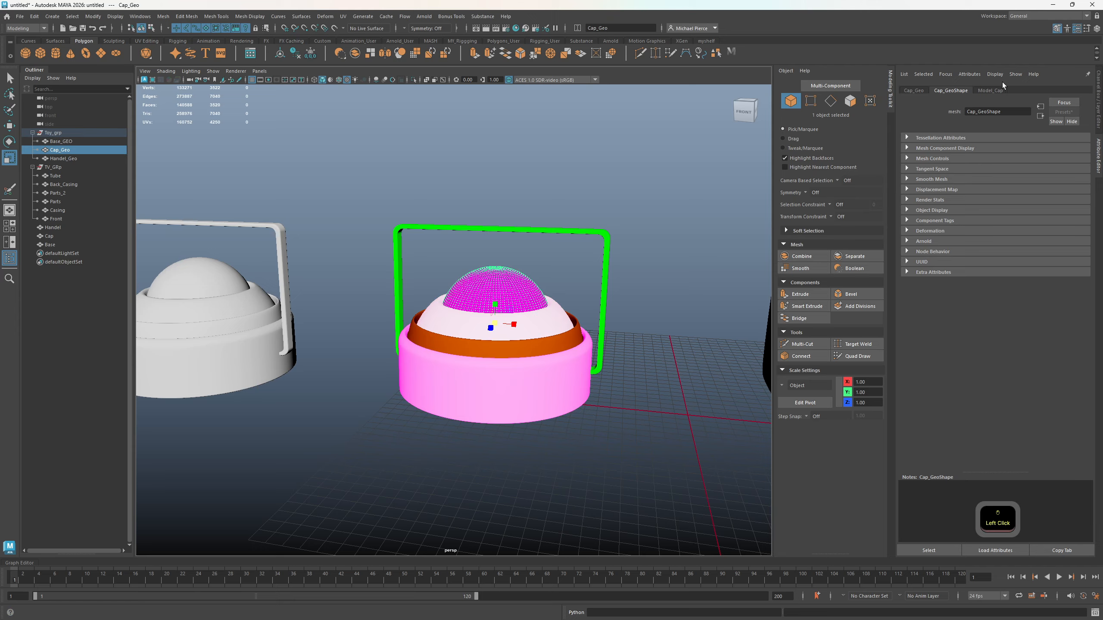
click(501, 232)
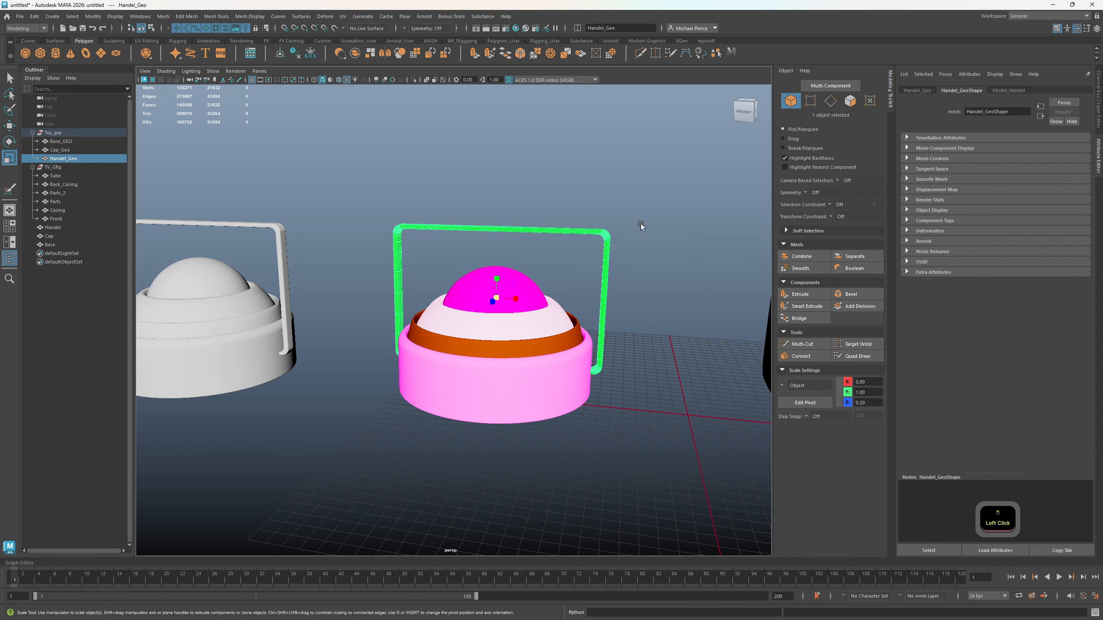
Check the material on the grey toy model's base and cap, and select its handle, cap and base together.
click(266, 313)
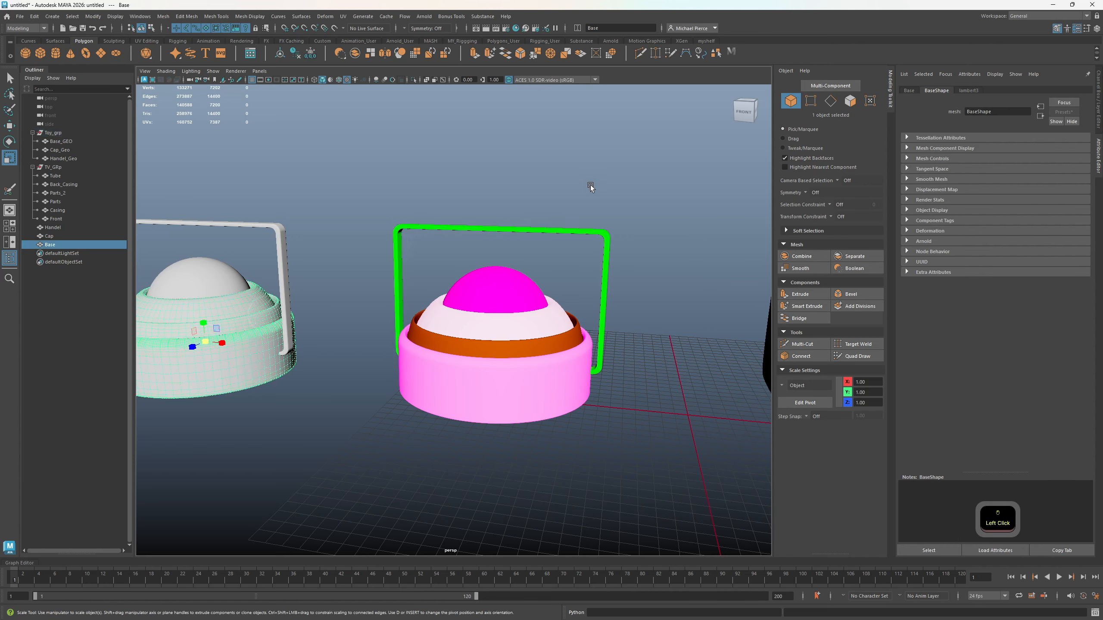
click(176, 283)
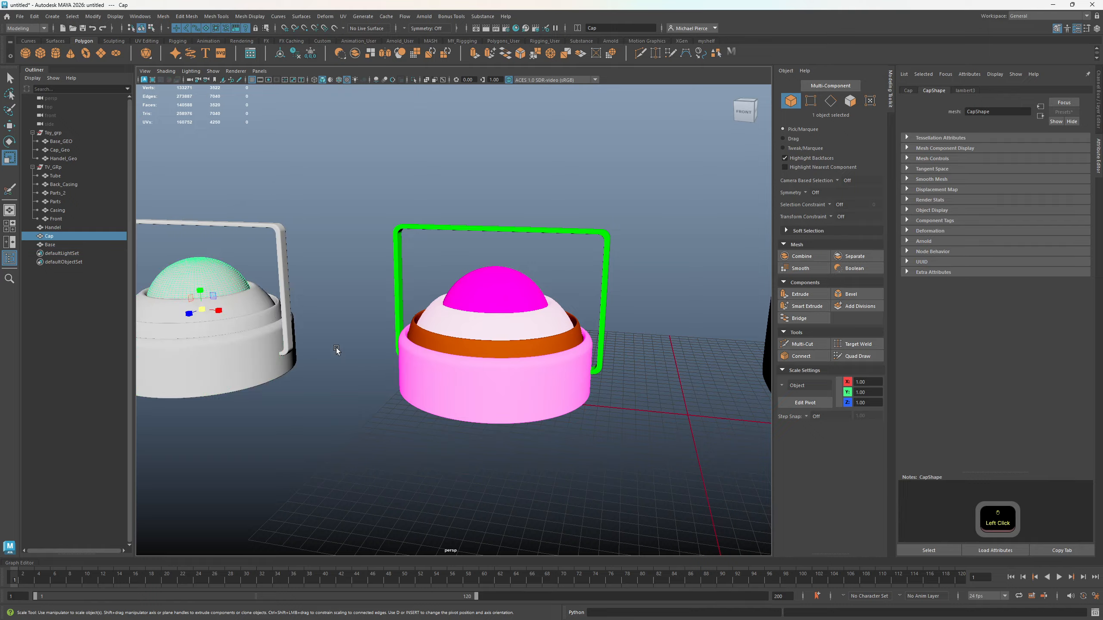
drag(336, 348, 273, 434)
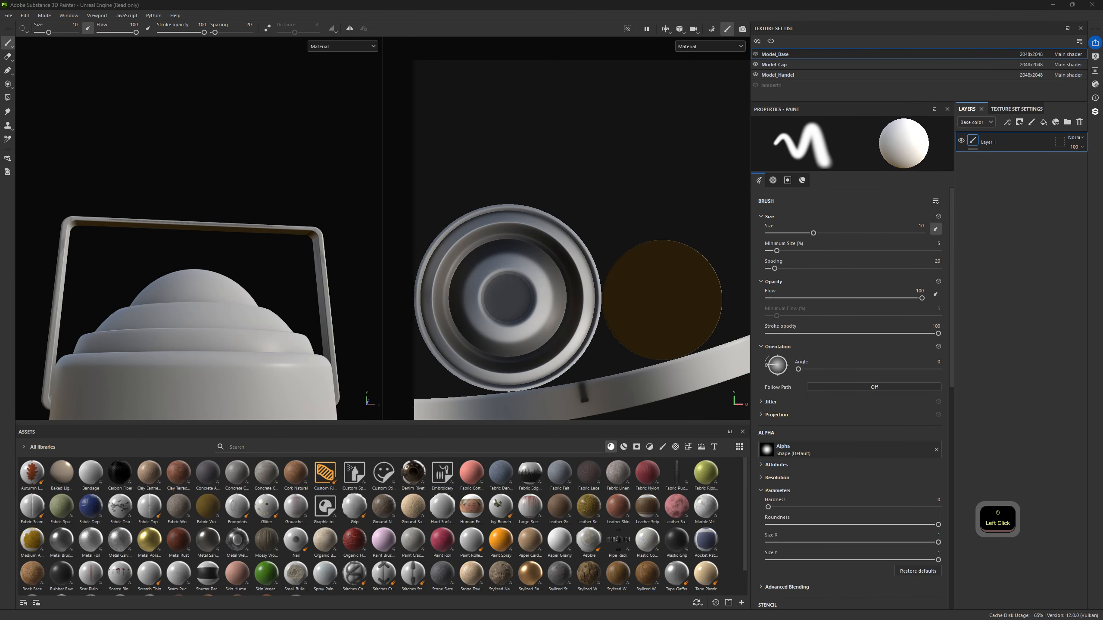
Return to Maya from Substance 3D Painter and open the UV Editing workspace for the grey toy model's combined UVs.
key(alt+Tab)
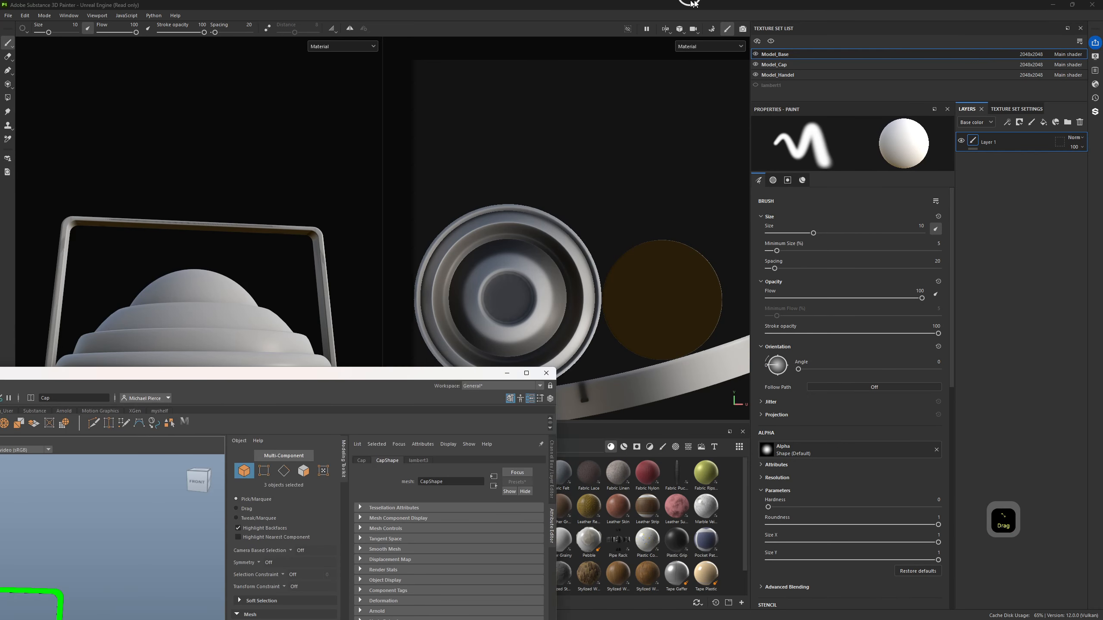
click(1014, 18)
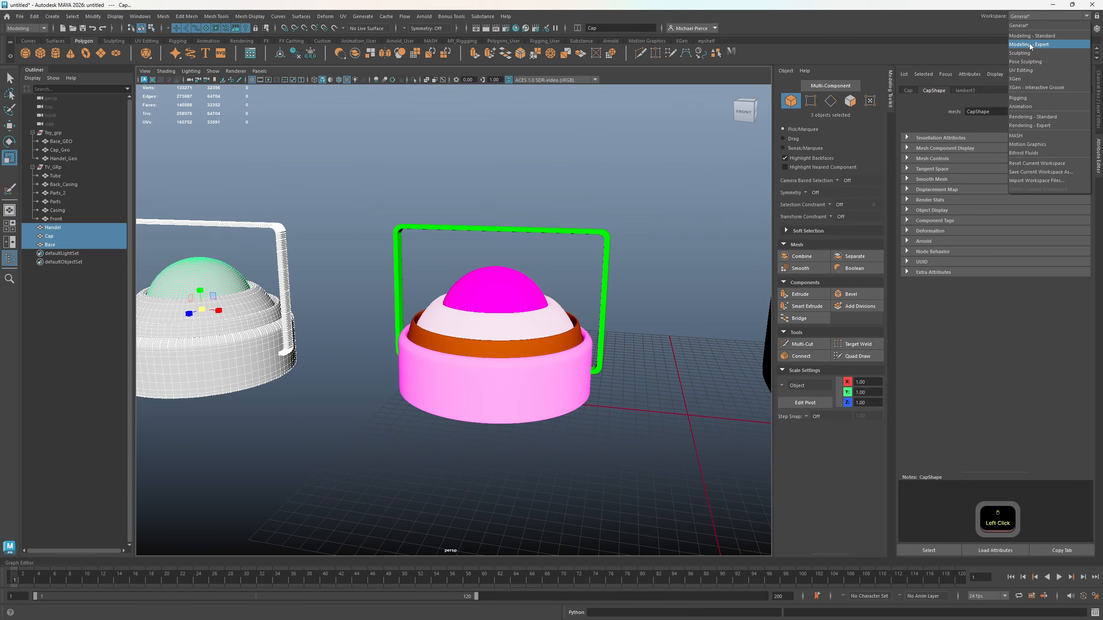
click(1014, 70)
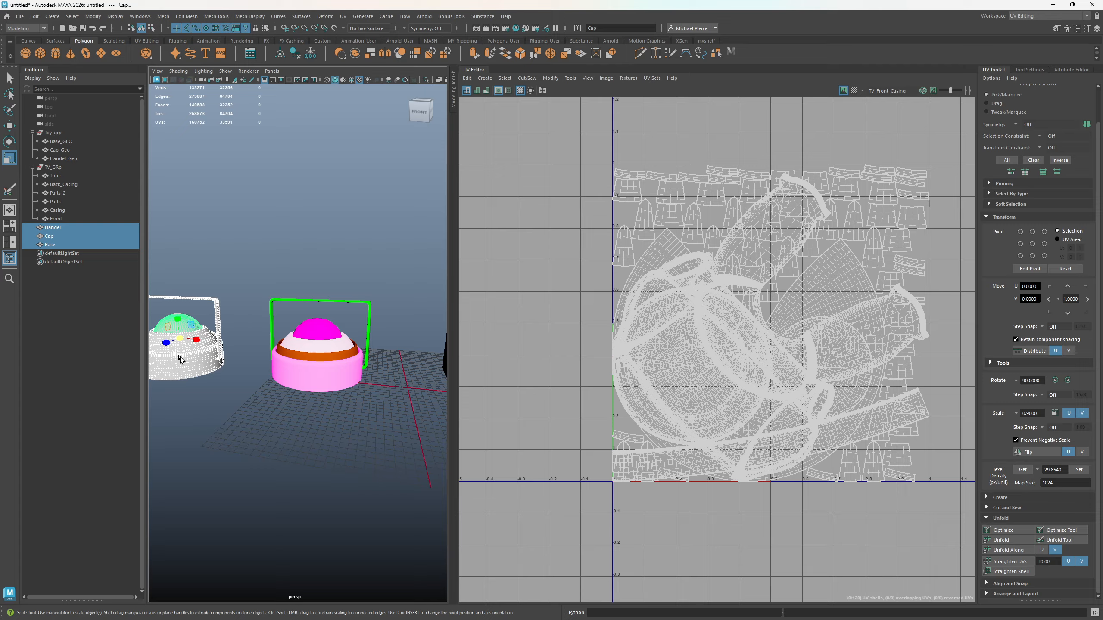
Examine the separate UV layouts of the coloured model's base, cap and handle, and clear the selection.
click(299, 372)
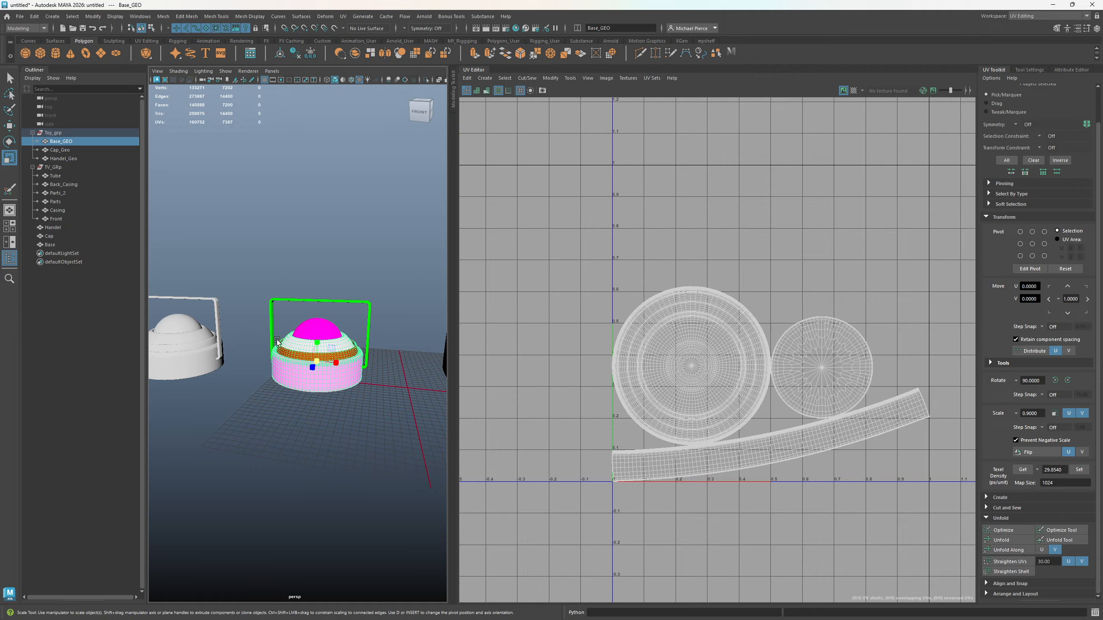
click(323, 325)
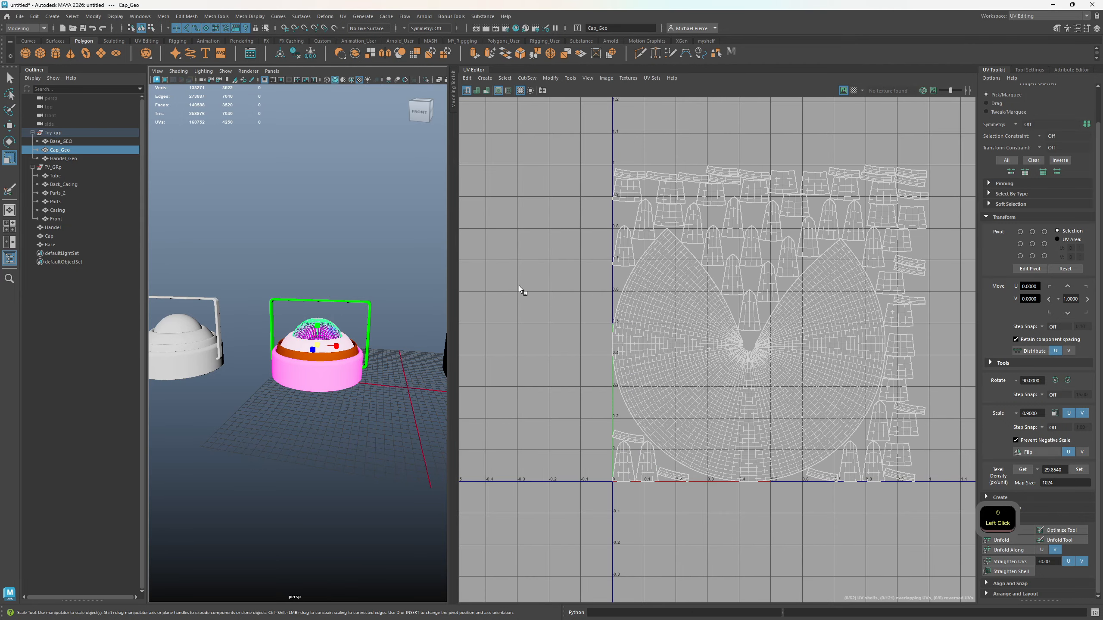
click(369, 303)
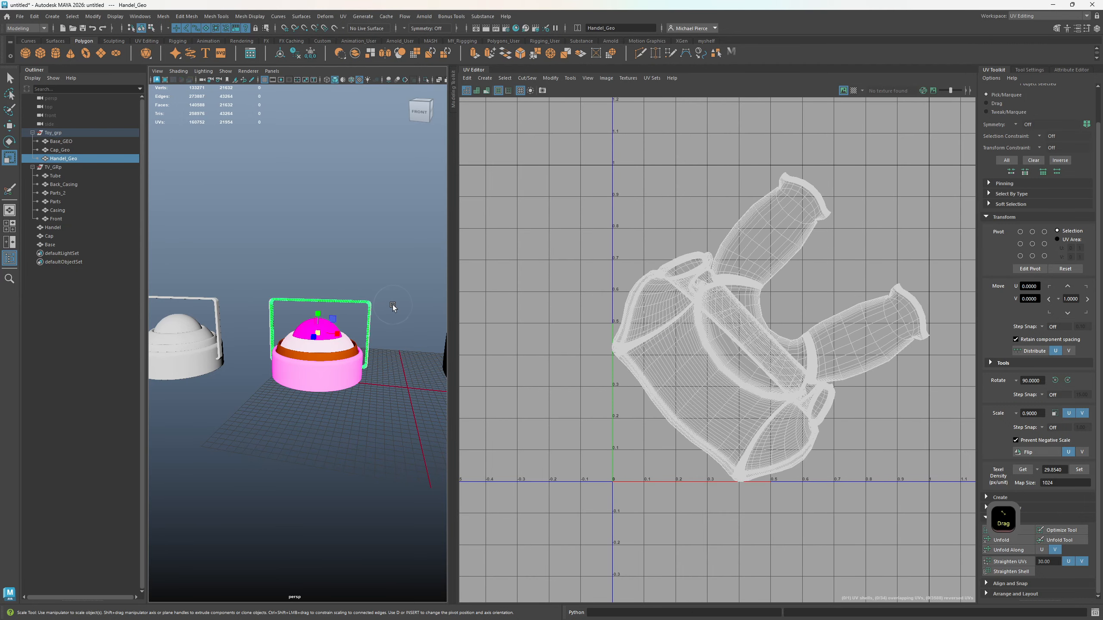
click(264, 250)
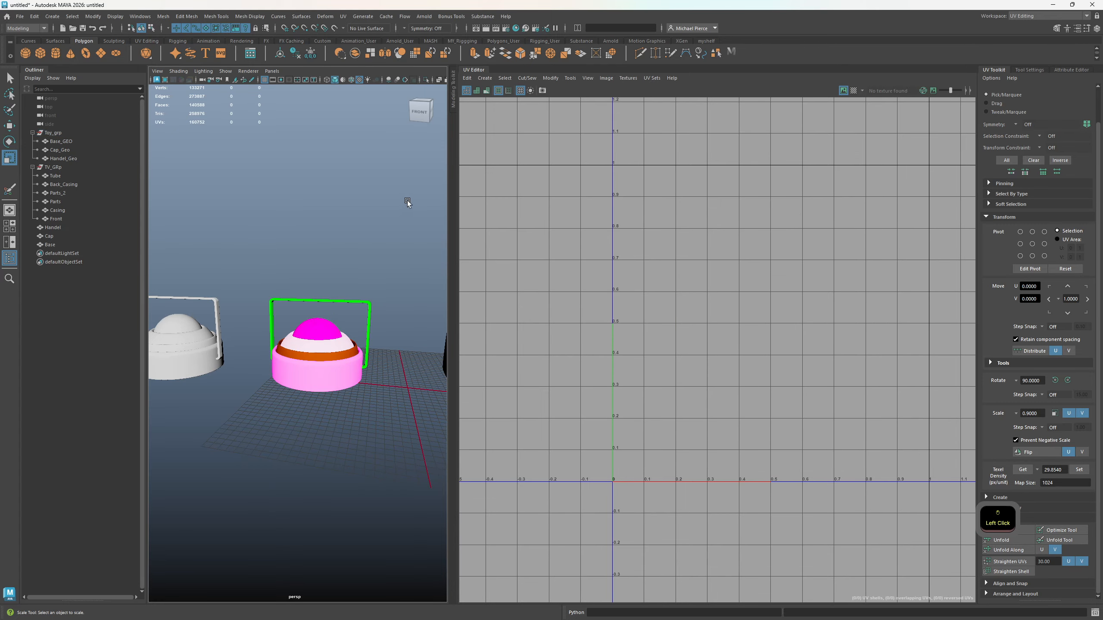
Change back to the General workspace and select the coloured toy model's base.
click(1022, 16)
click(1016, 24)
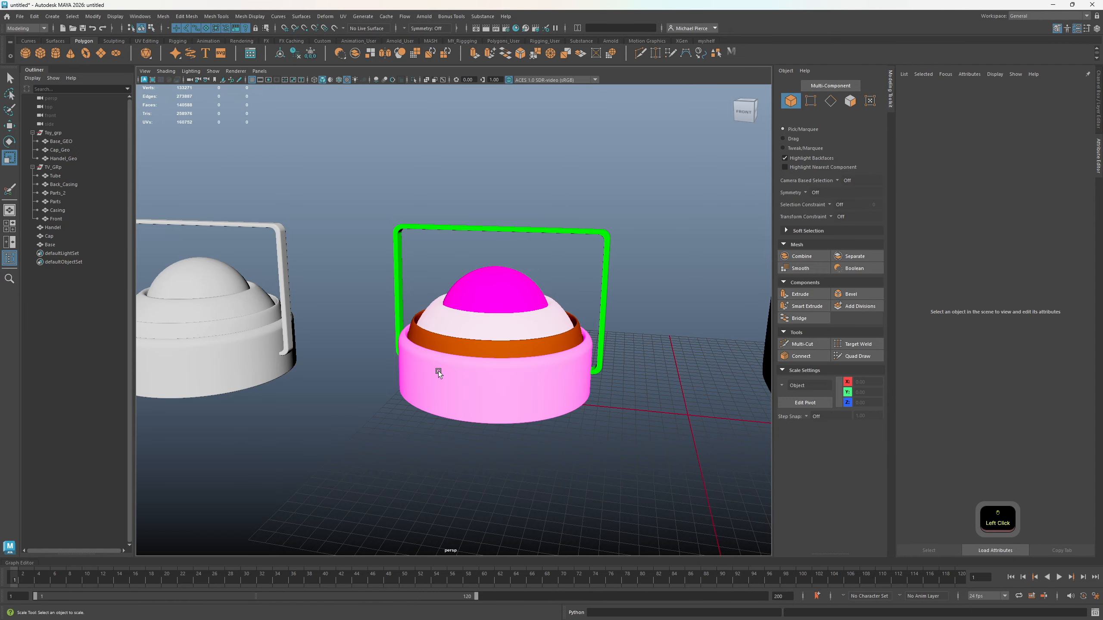
click(436, 359)
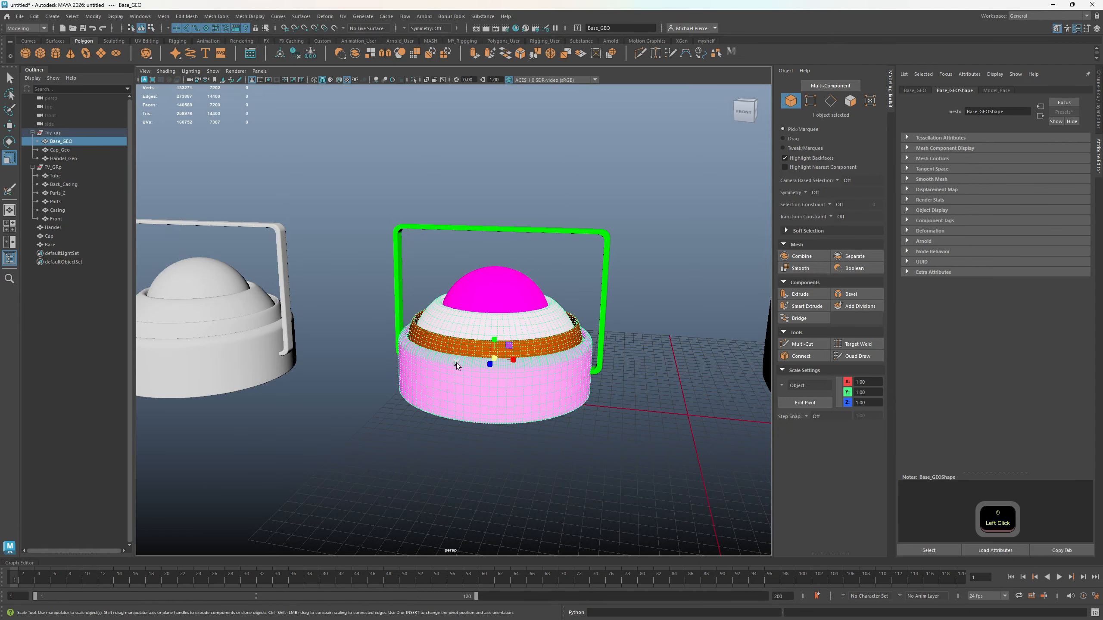
Switch to Substance 3D Painter, filter the assets to smart materials and frame the whole model in the 3D view.
click(1053, 4)
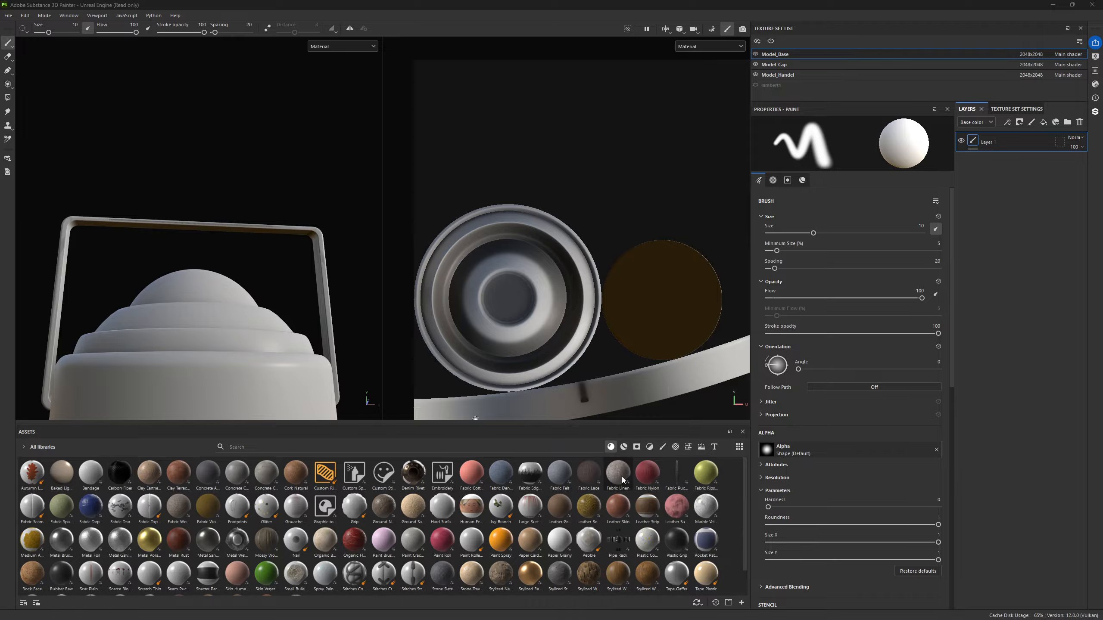
click(623, 447)
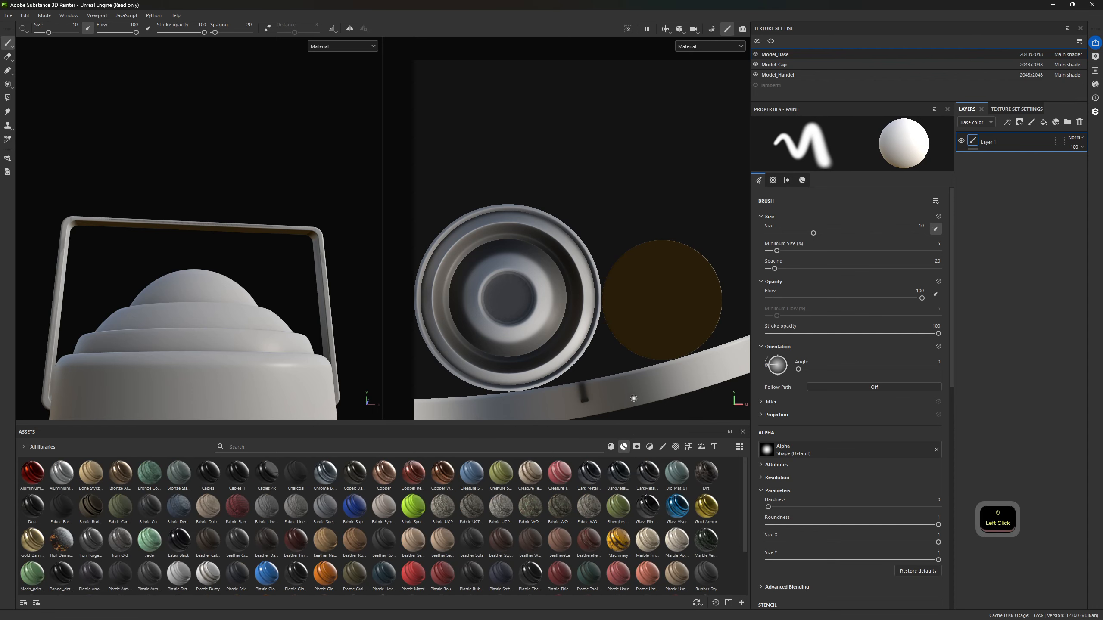
scroll(217, 291, down, 2)
scroll(217, 292, down, 1)
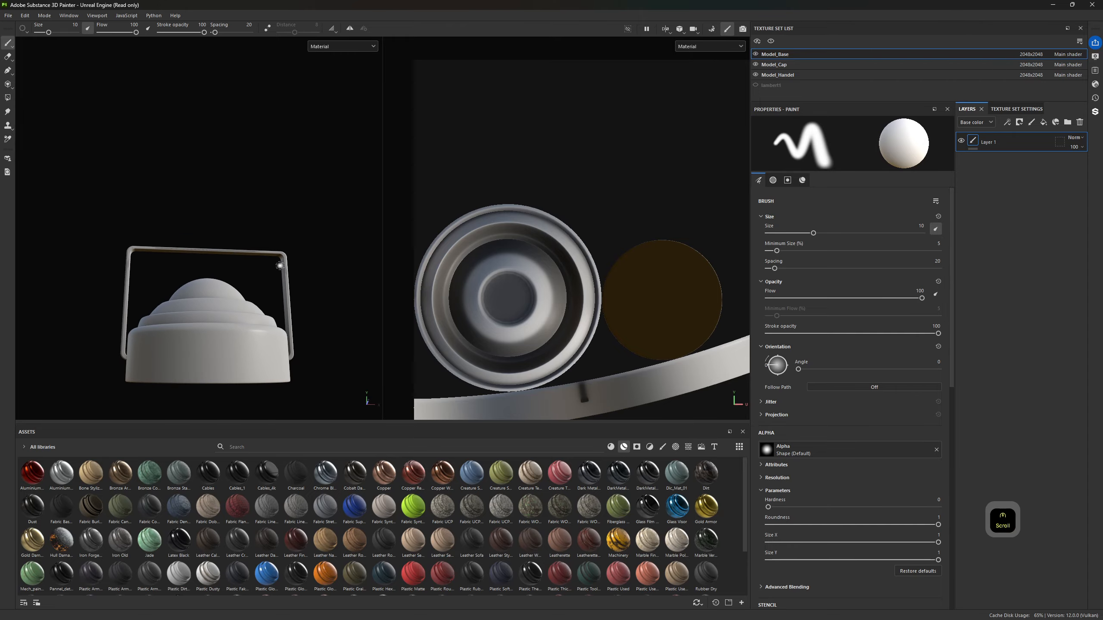
Show the mesh maps in Model_Base's texture set settings, and switch to the block project with the Blocks1 texture set.
alt+drag(242, 259, 218, 323)
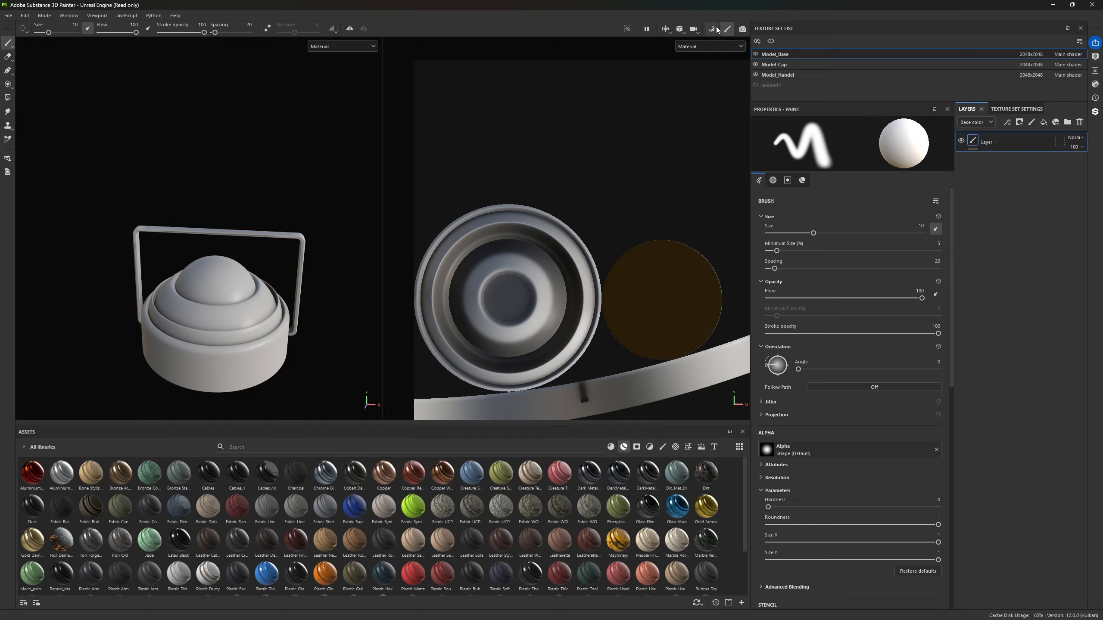
click(1008, 112)
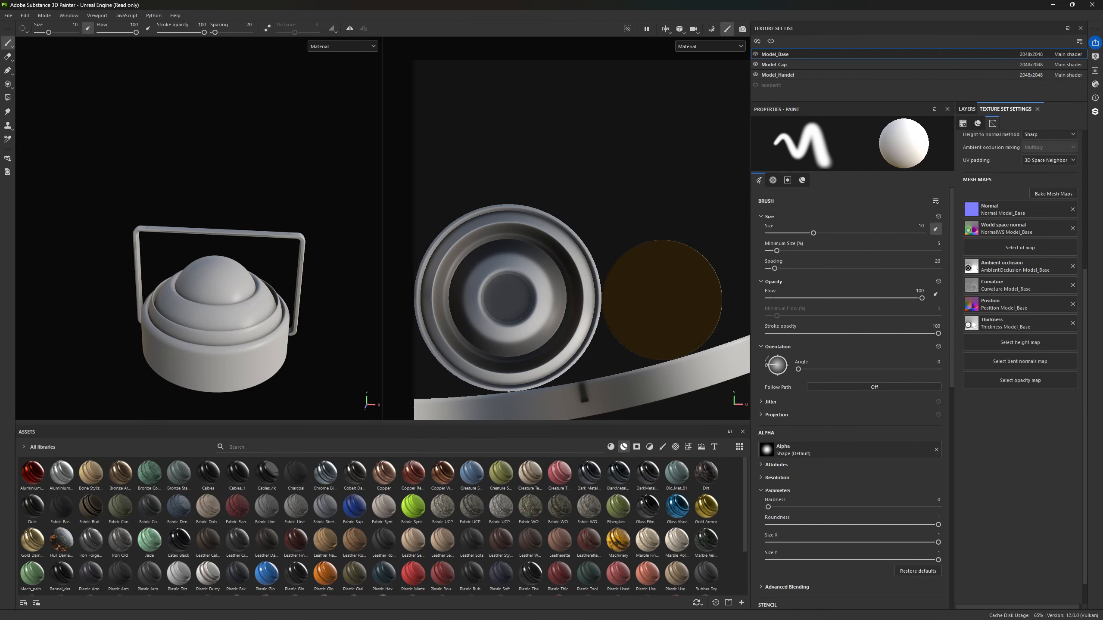
click(846, 241)
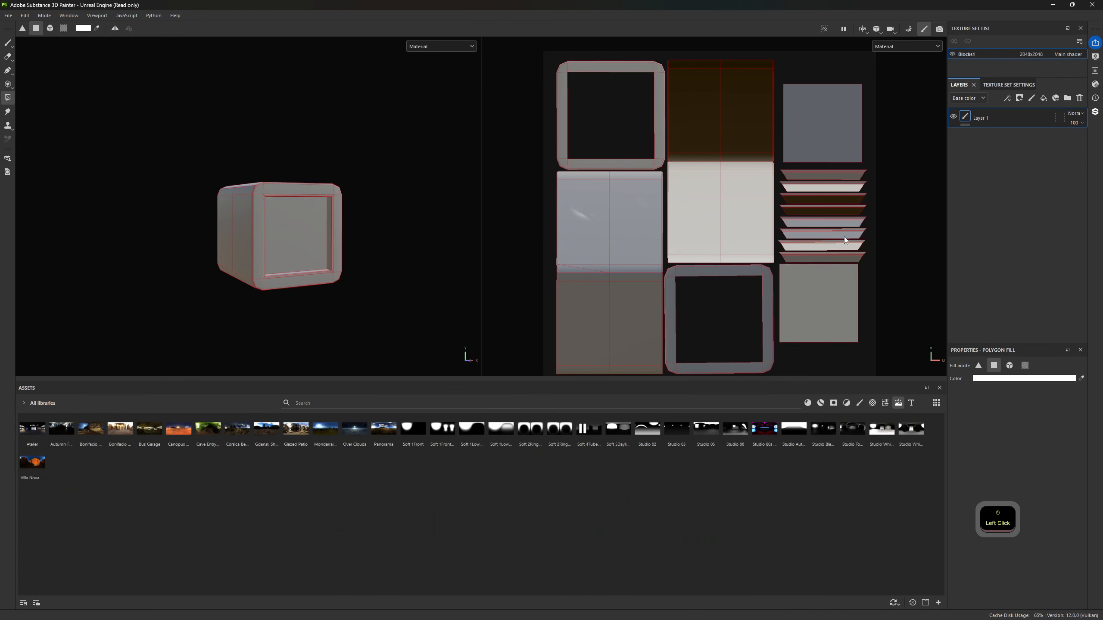
Dock the tool properties panel beside the layer stack and activate the Paint brush.
drag(984, 356, 934, 391)
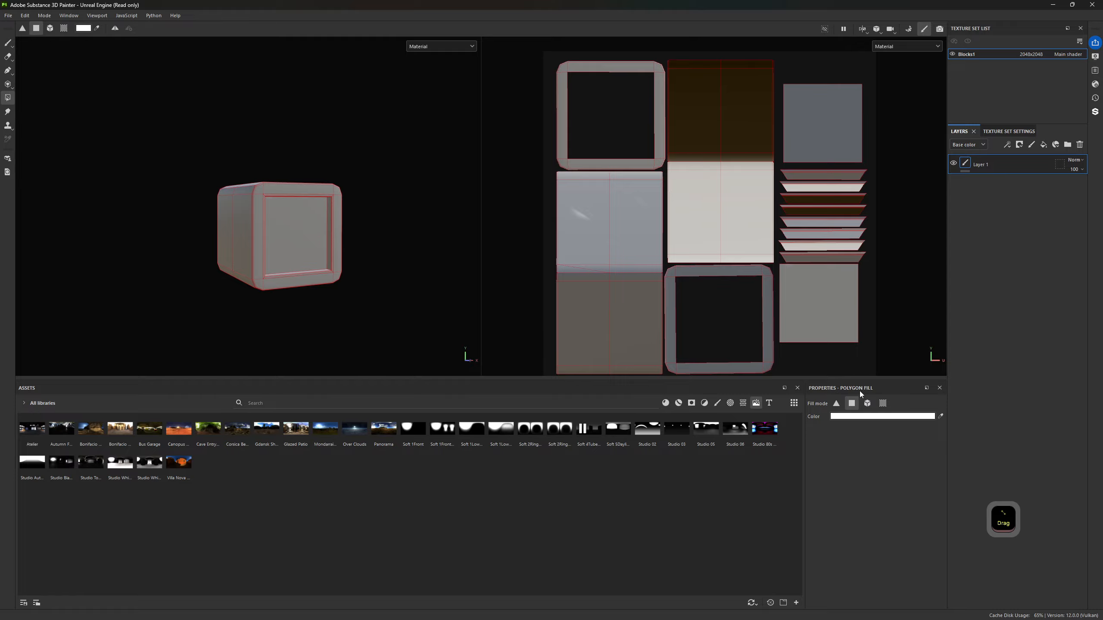
drag(860, 390, 953, 294)
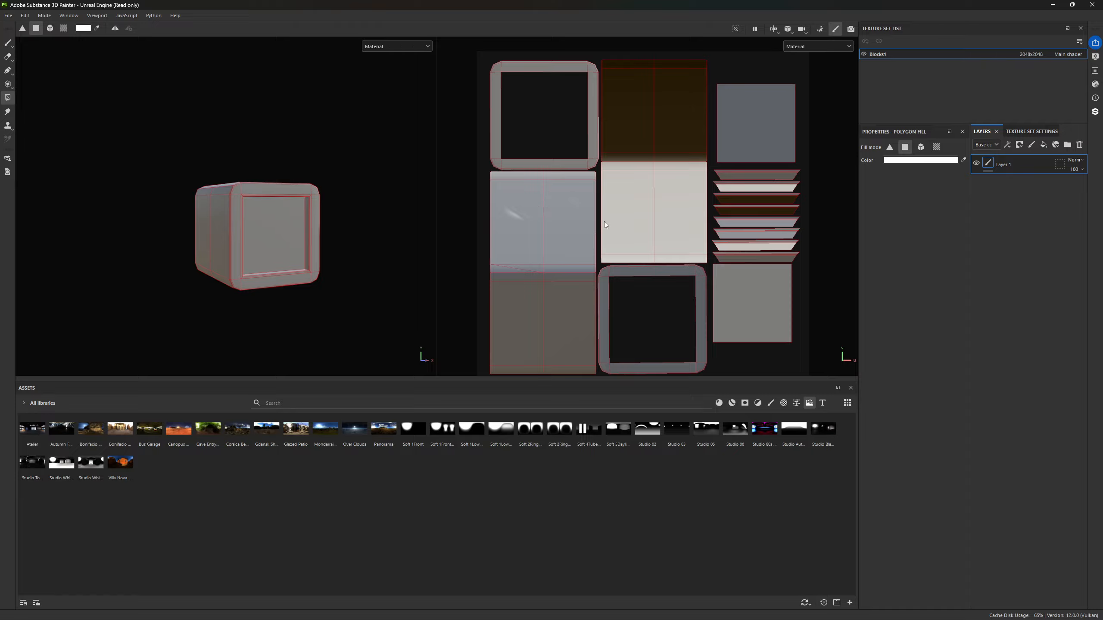
key(1)
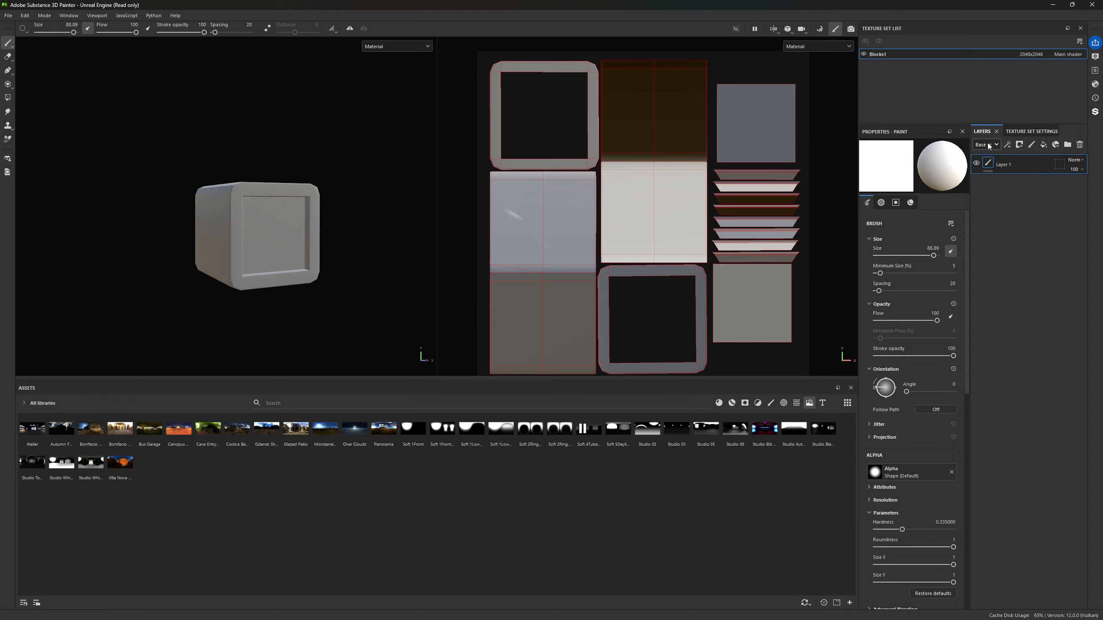
Show the Blocks1 texture set settings in a widened side area and examine the channels and mesh map slots.
click(1016, 128)
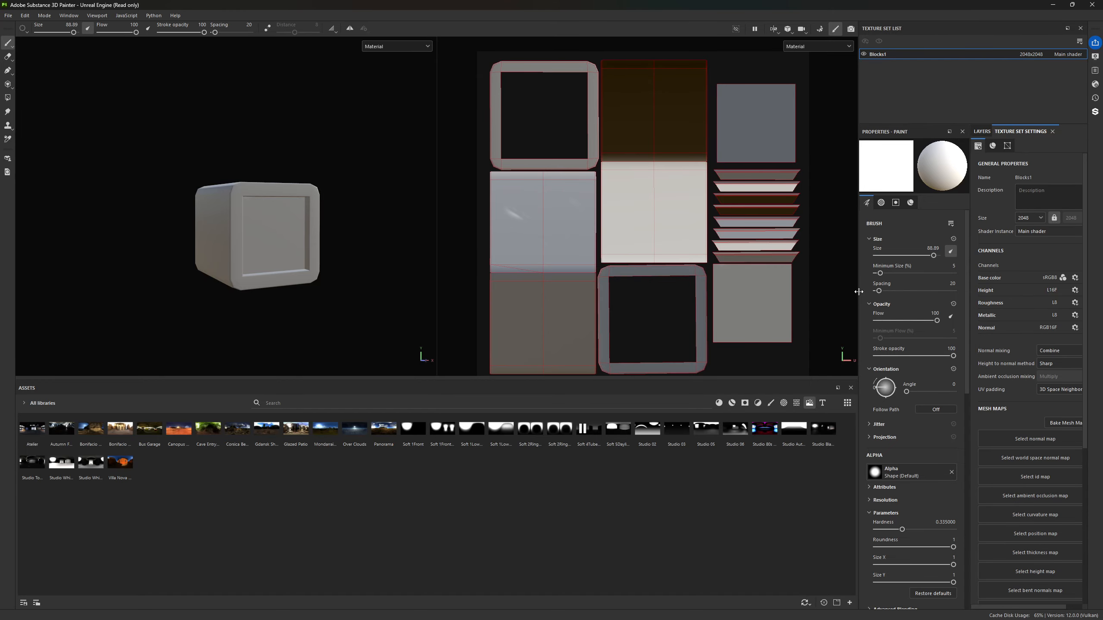
drag(859, 292, 626, 292)
scroll(1013, 477, down, 3)
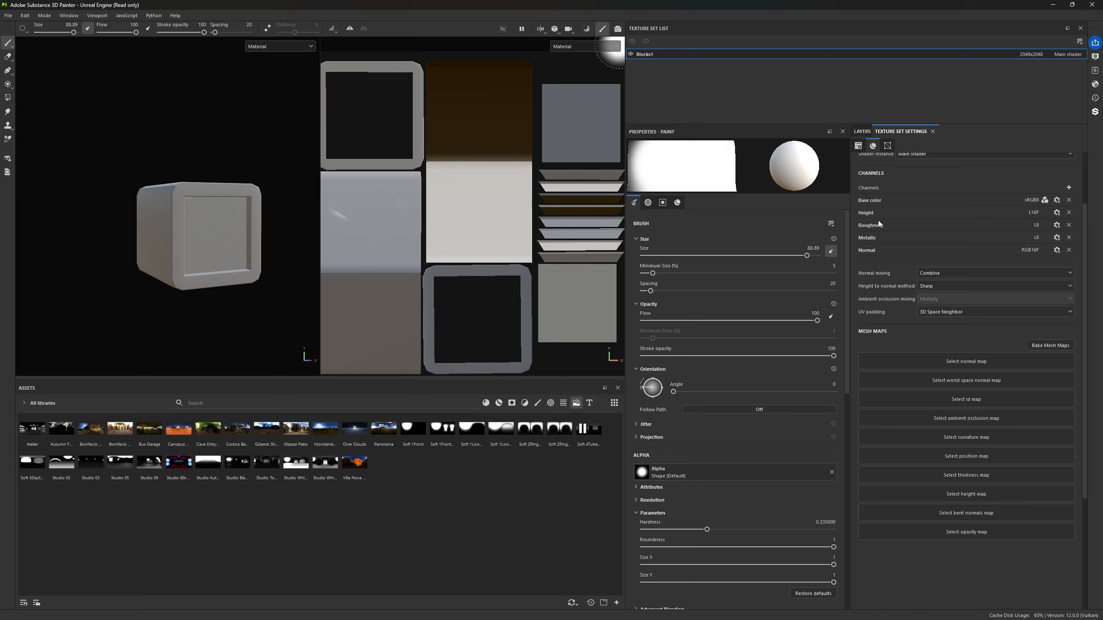
scroll(904, 245, up, 1)
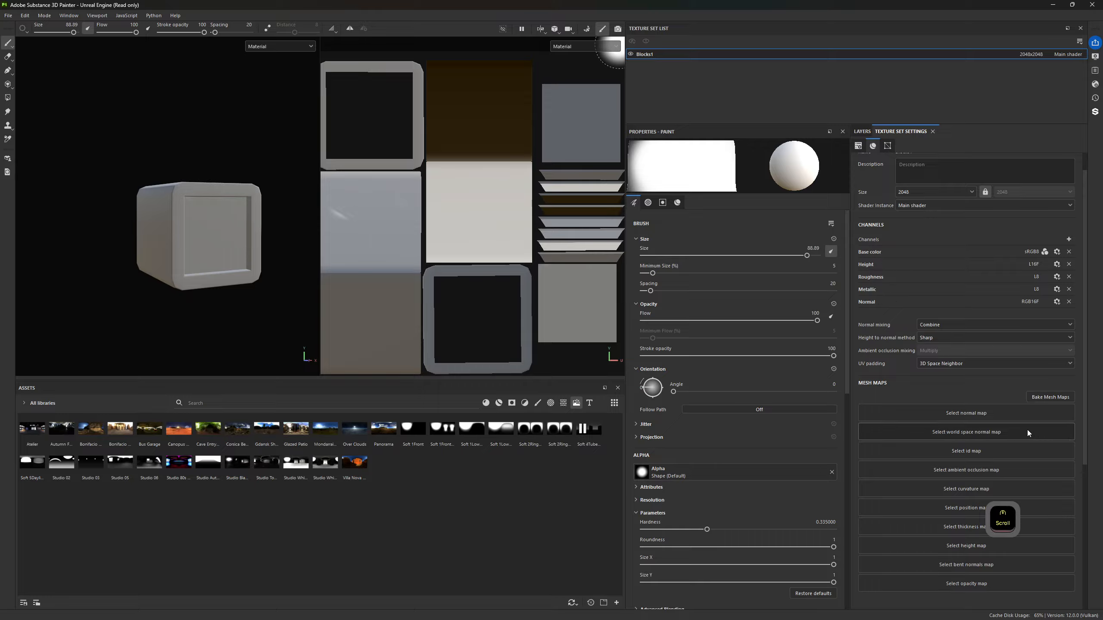
Open mesh map baking for Blocks1, set the output size to 4096 and exclude the ID map.
click(1053, 398)
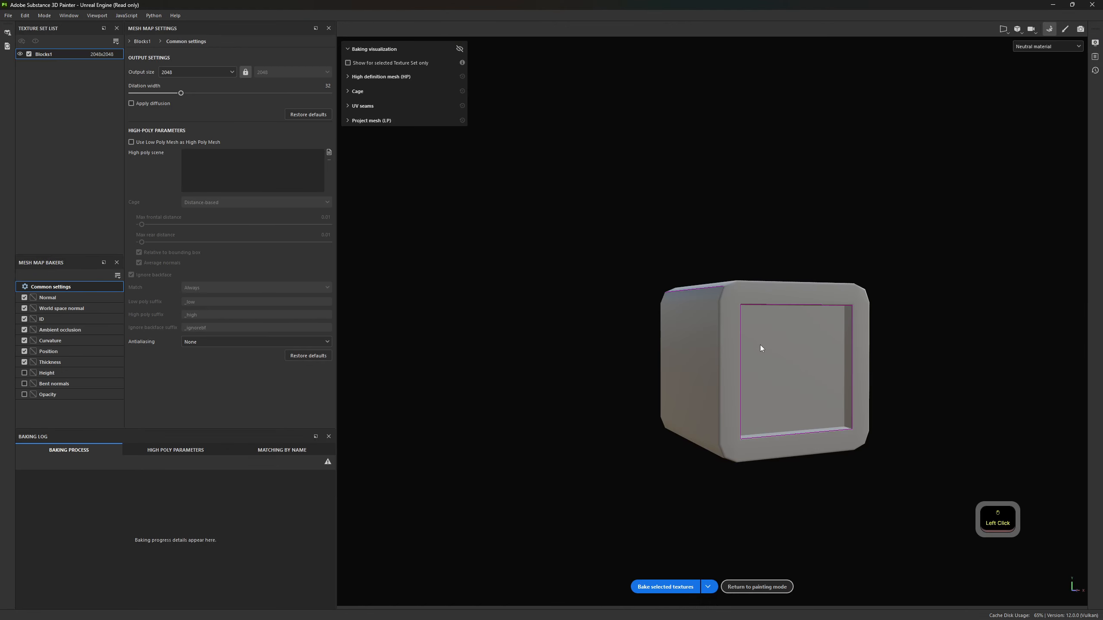
click(193, 72)
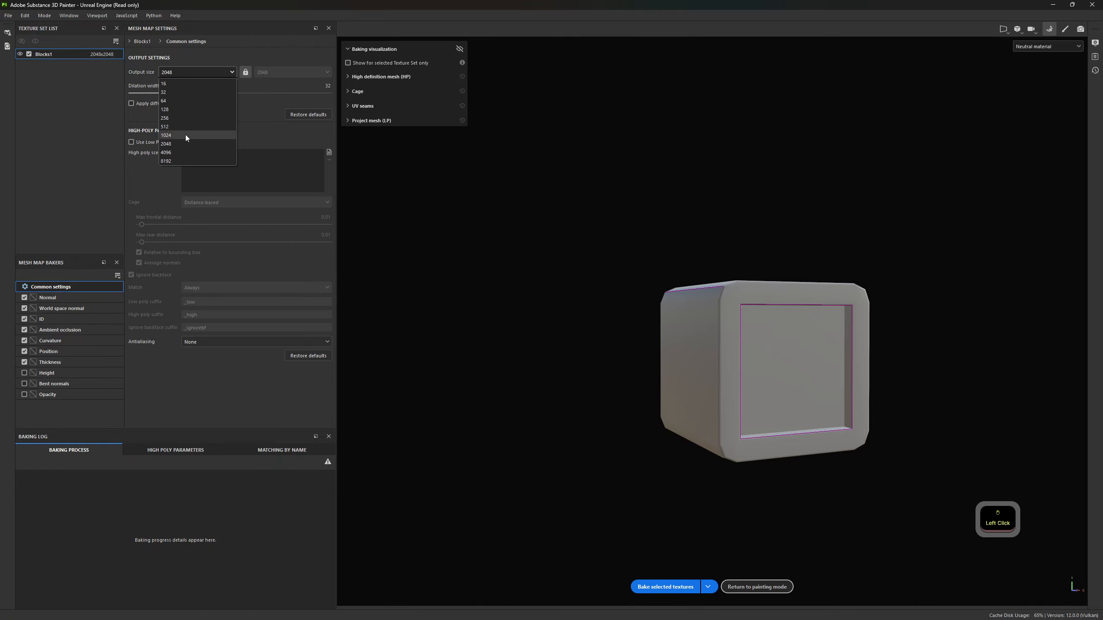
click(188, 153)
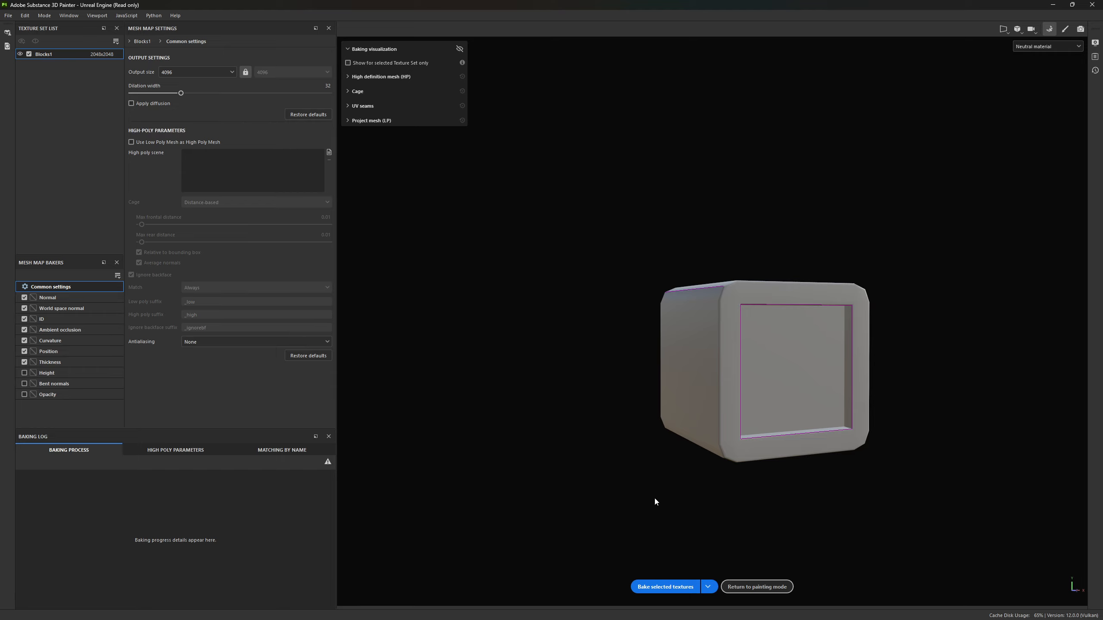
click(25, 318)
Return to painting mode and paint soft white strokes across the block's UV islands.
click(758, 587)
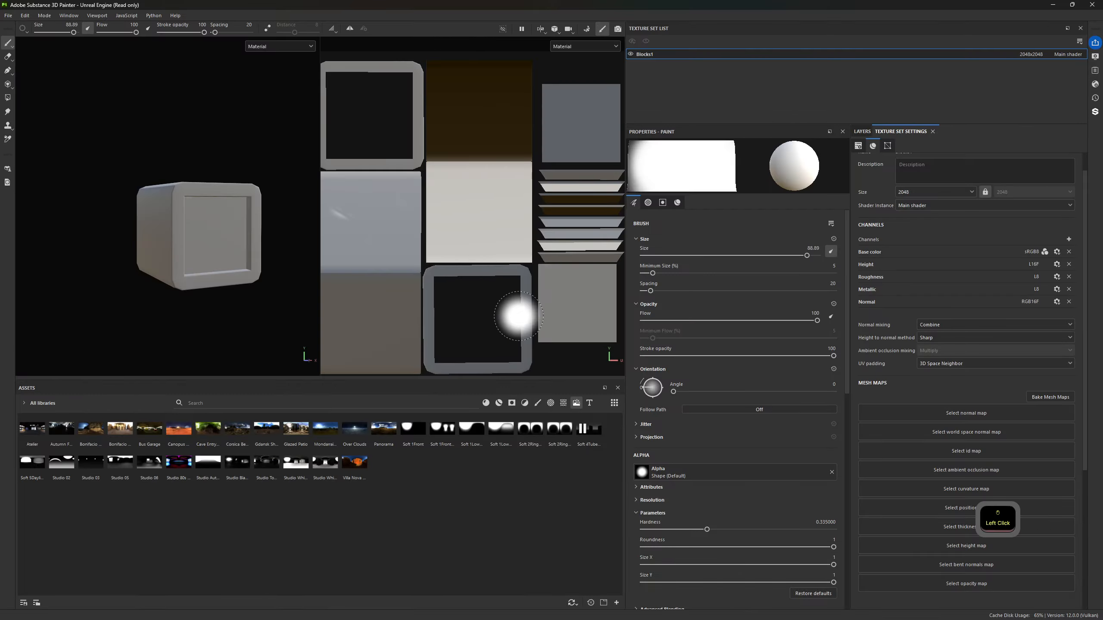
mouse_move(518, 316)
mouse_down()
mouse_move(531, 372)
mouse_move(487, 310)
mouse_move(419, 301)
mouse_move(395, 159)
mouse_move(431, 66)
mouse_move(382, 93)
mouse_move(455, 216)
mouse_move(401, 166)
mouse_up()
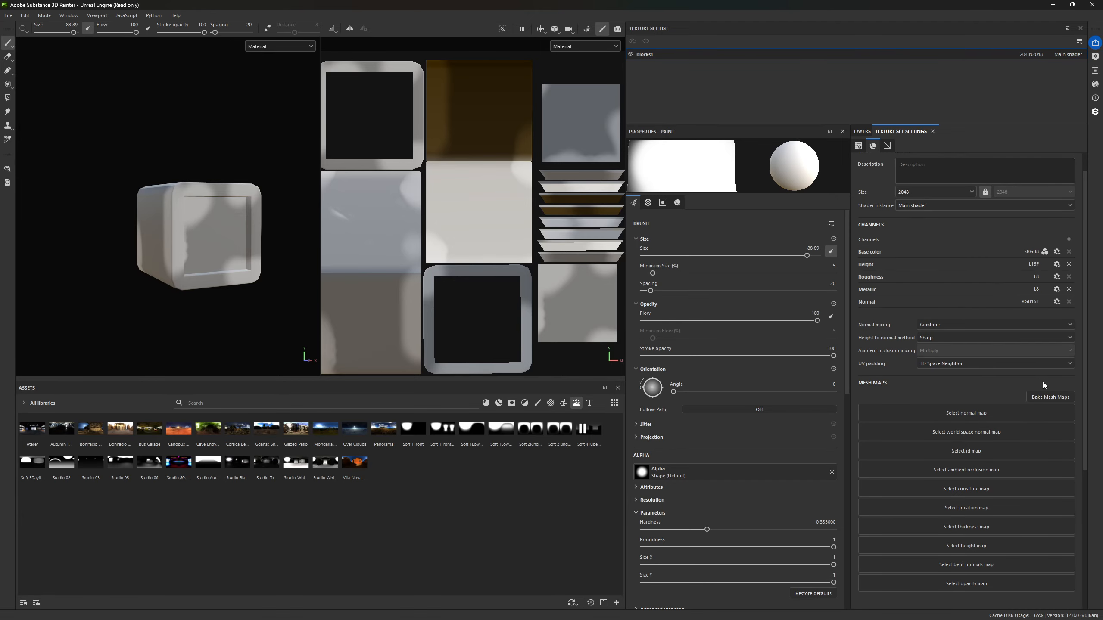
Bake the Blocks1 mesh maps with Apply diffusion enabled and antialiasing set to Subsampling 8x8.
click(1048, 402)
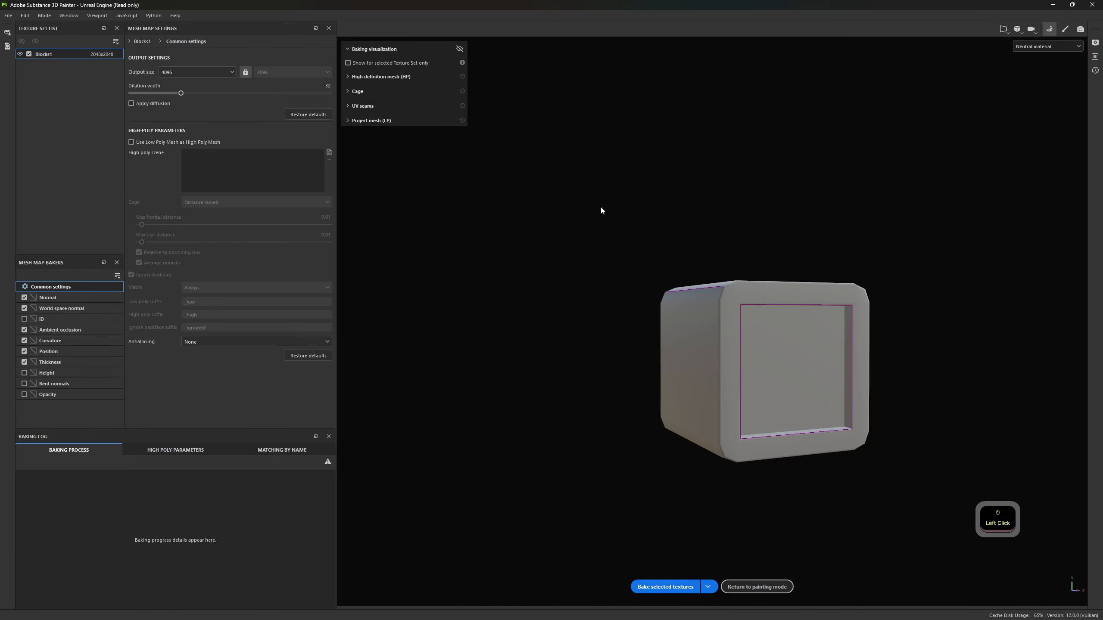
click(134, 105)
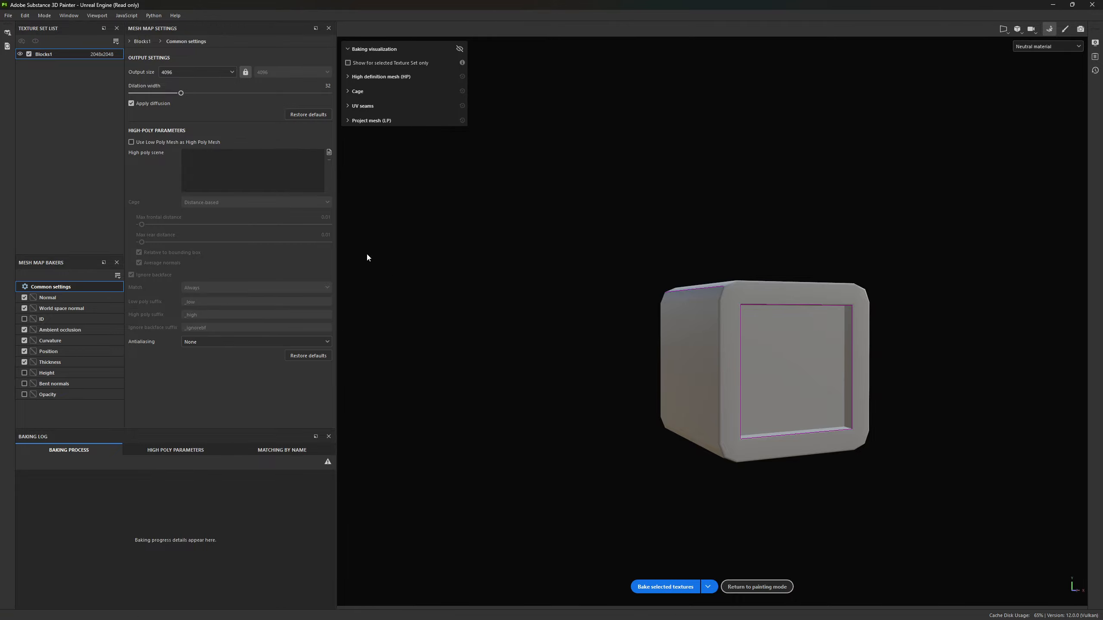
click(242, 342)
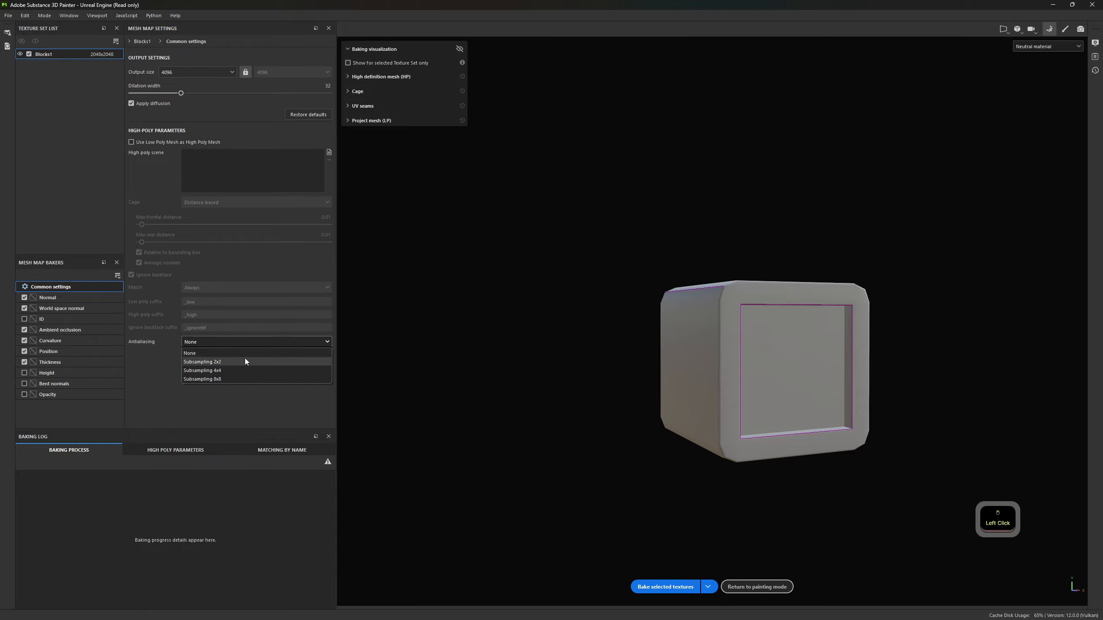
click(242, 380)
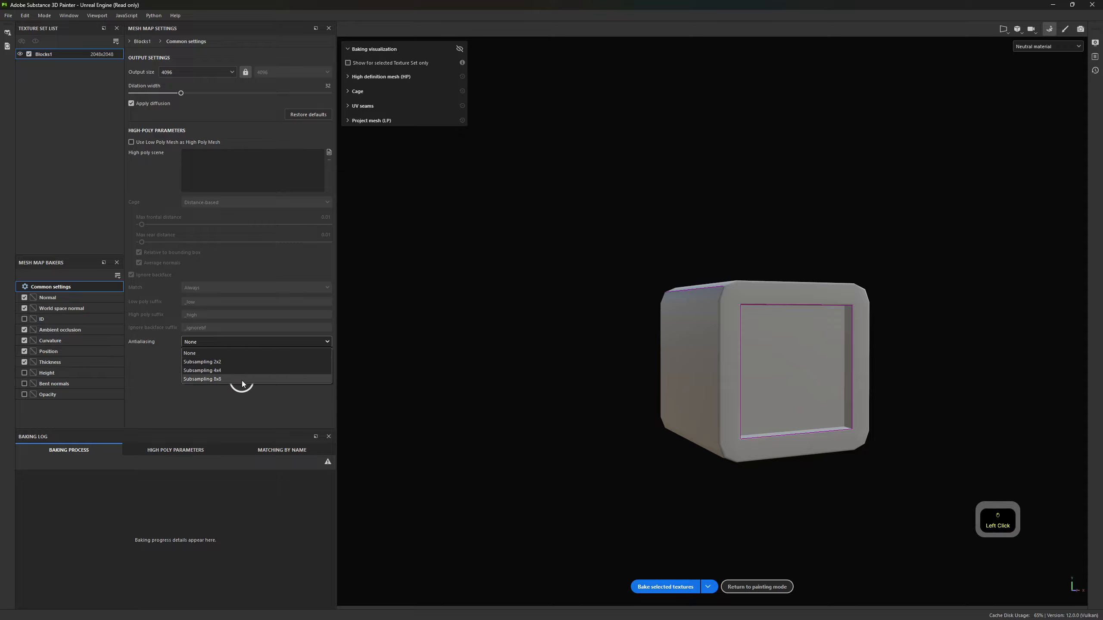
drag(241, 381, 206, 381)
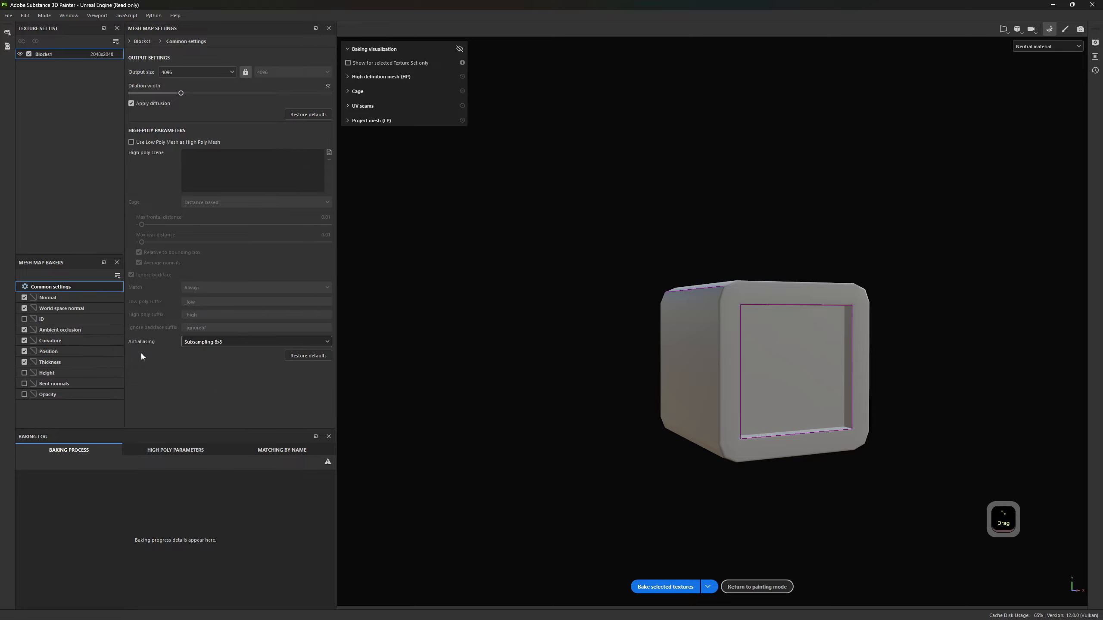
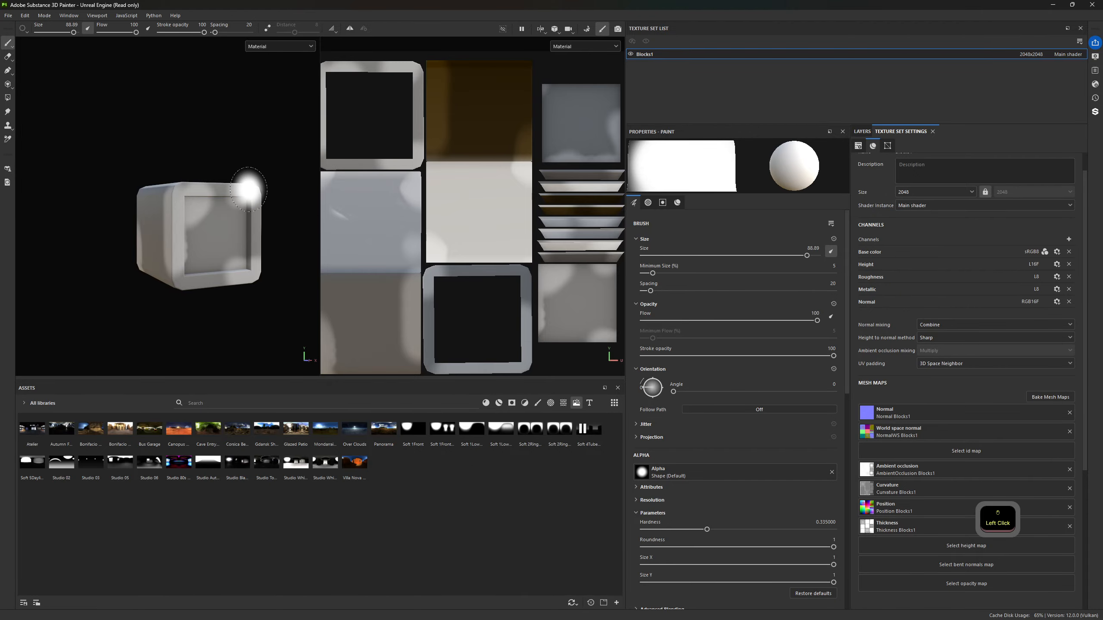
Show only the 3D view and examine the shading of the block's recessed front face up close.
key(F1)
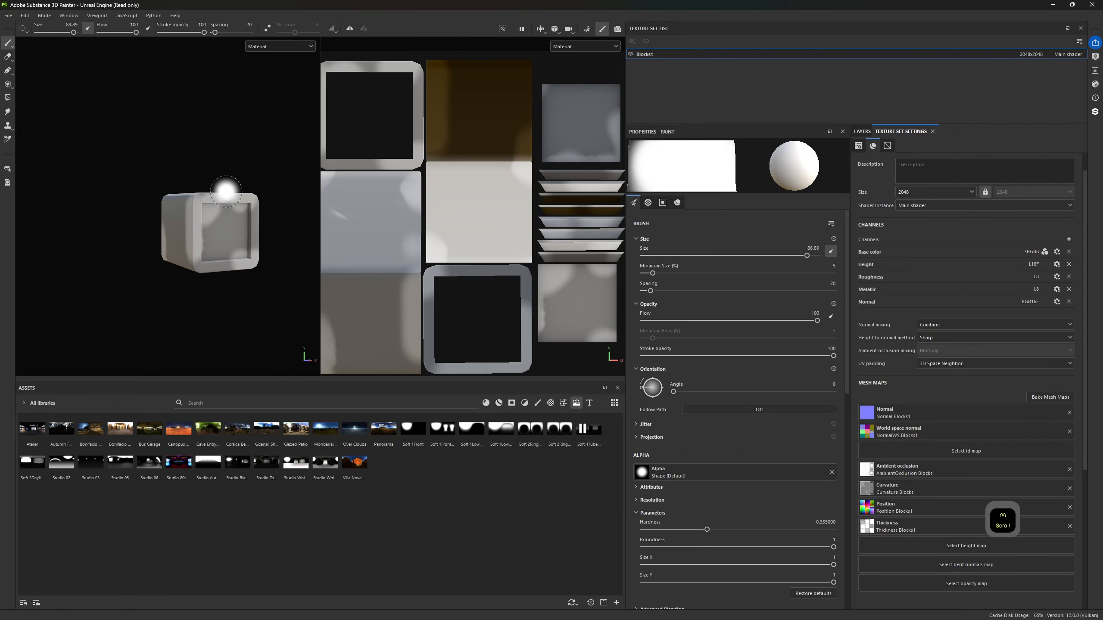
key(F2)
scroll(388, 226, up, 2)
scroll(356, 198, up, 4)
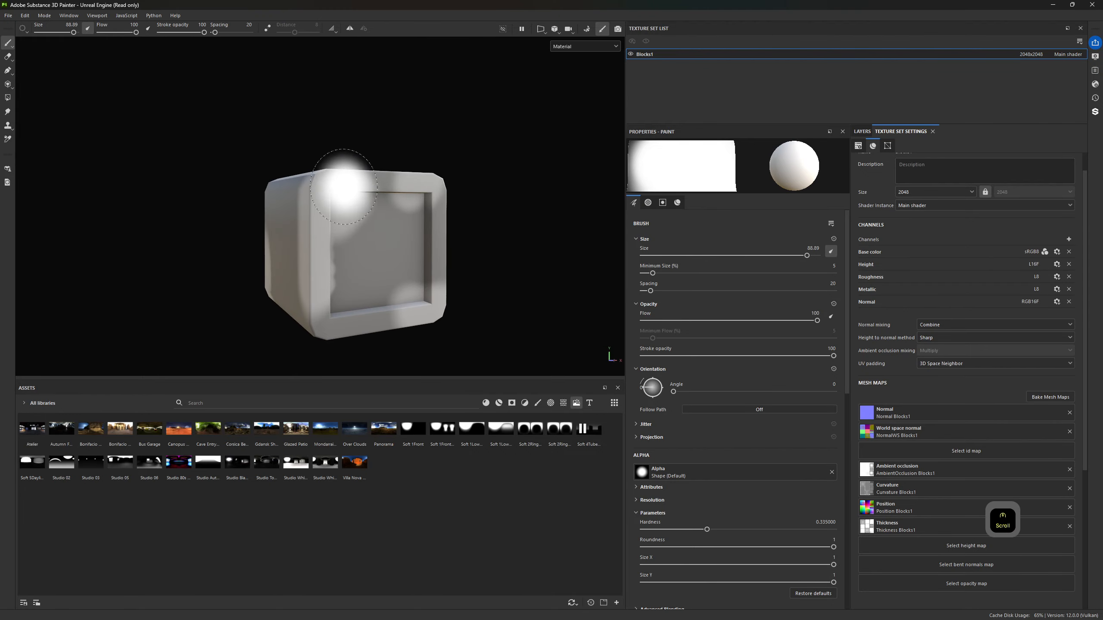
scroll(404, 215, up, 2)
alt+drag(372, 238, 326, 207)
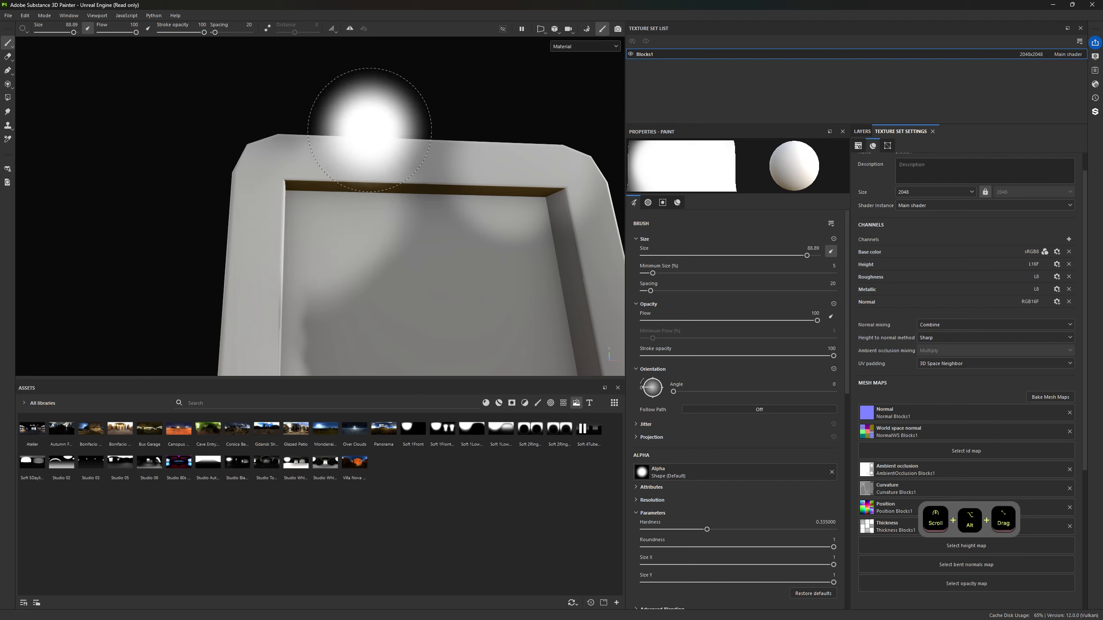
alt+middle_drag(465, 248, 377, 117)
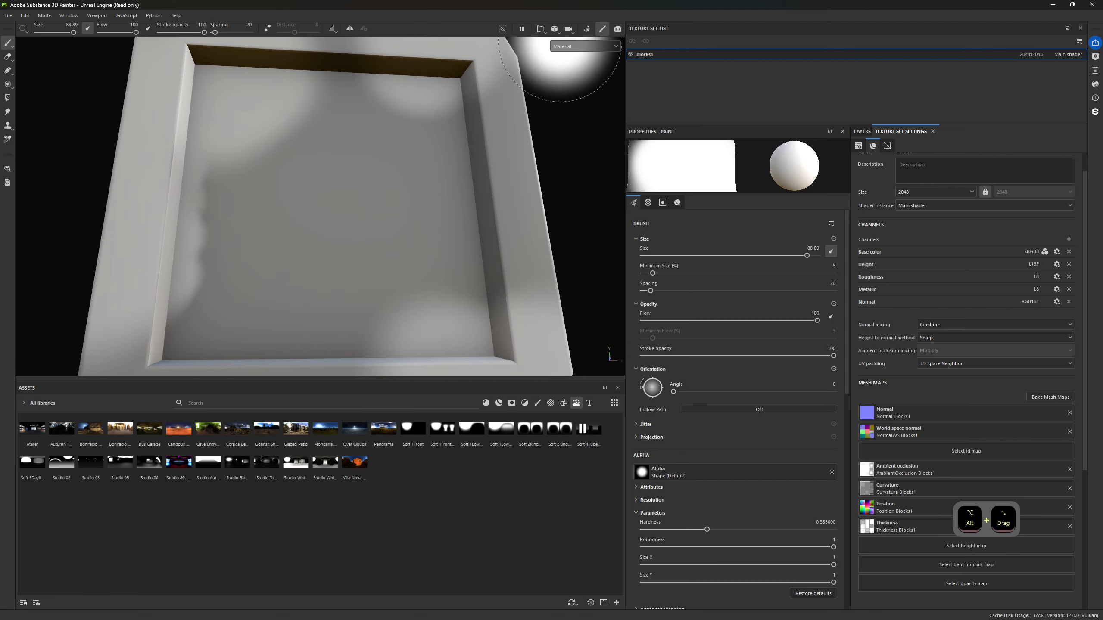
Display the baked Normal mesh map on the block, followed by the Ambient occlusion map.
click(582, 46)
scroll(577, 97, down, 2)
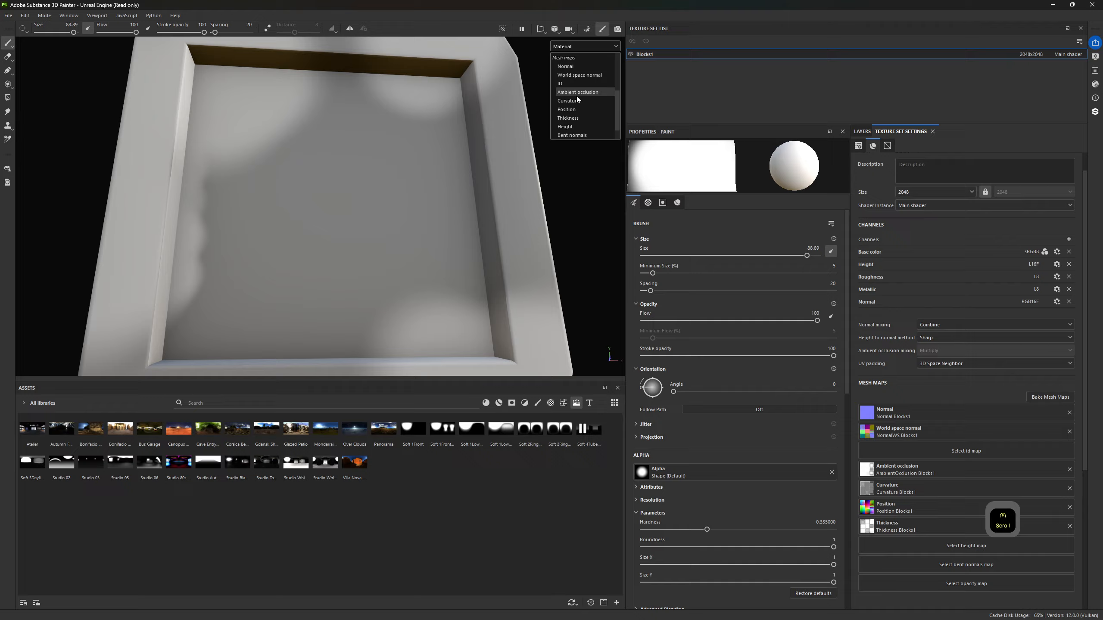
click(567, 68)
alt+middle_drag(420, 119, 371, 183)
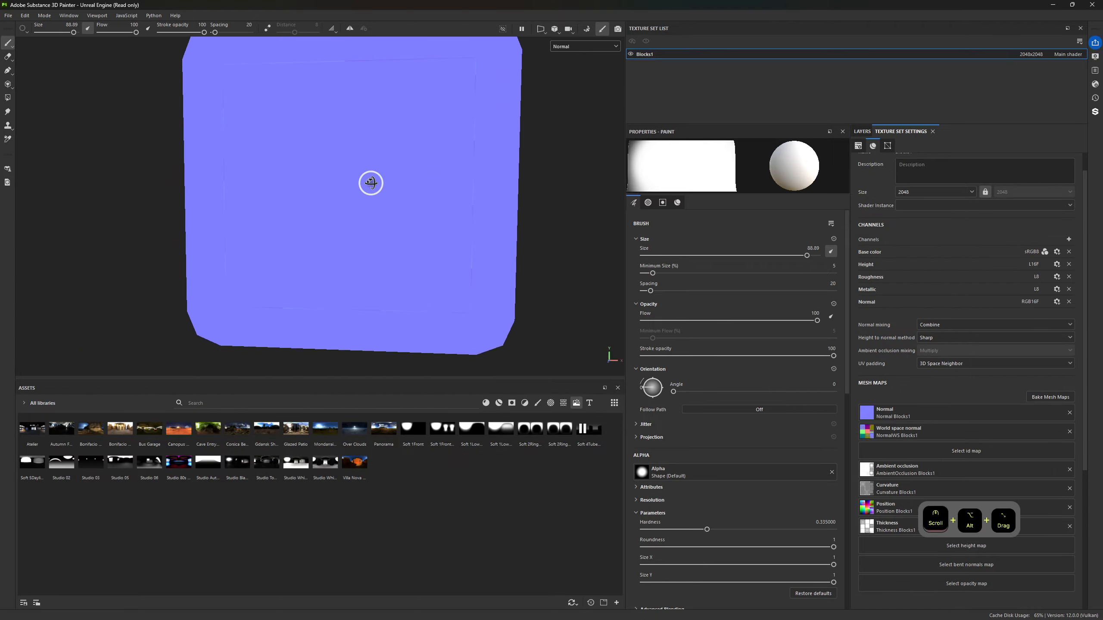
click(582, 46)
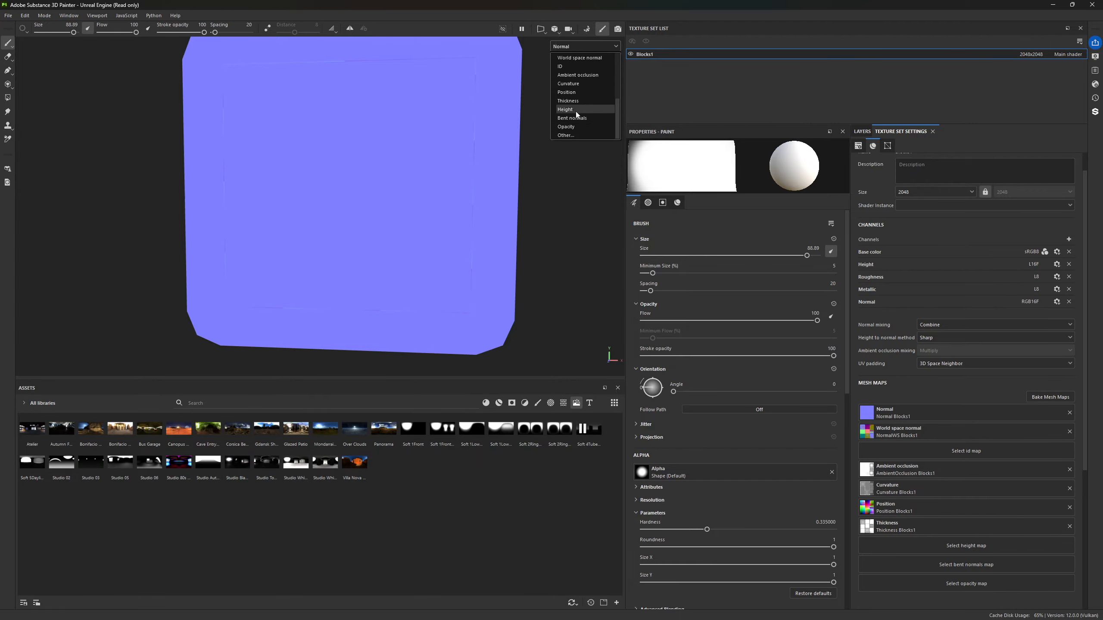
scroll(580, 111, up, 3)
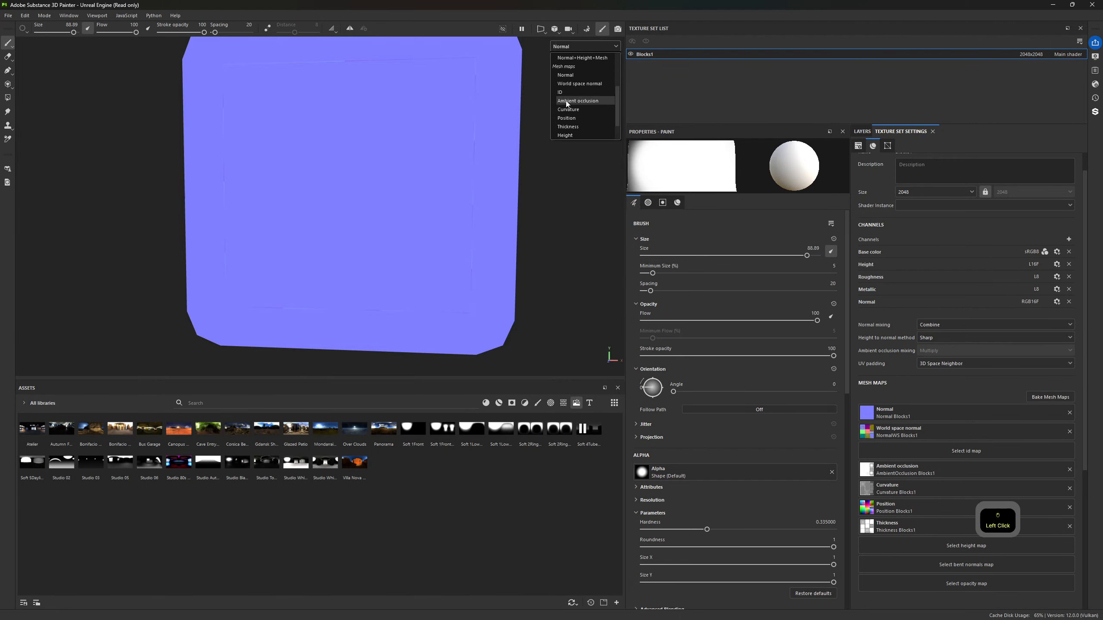
click(576, 102)
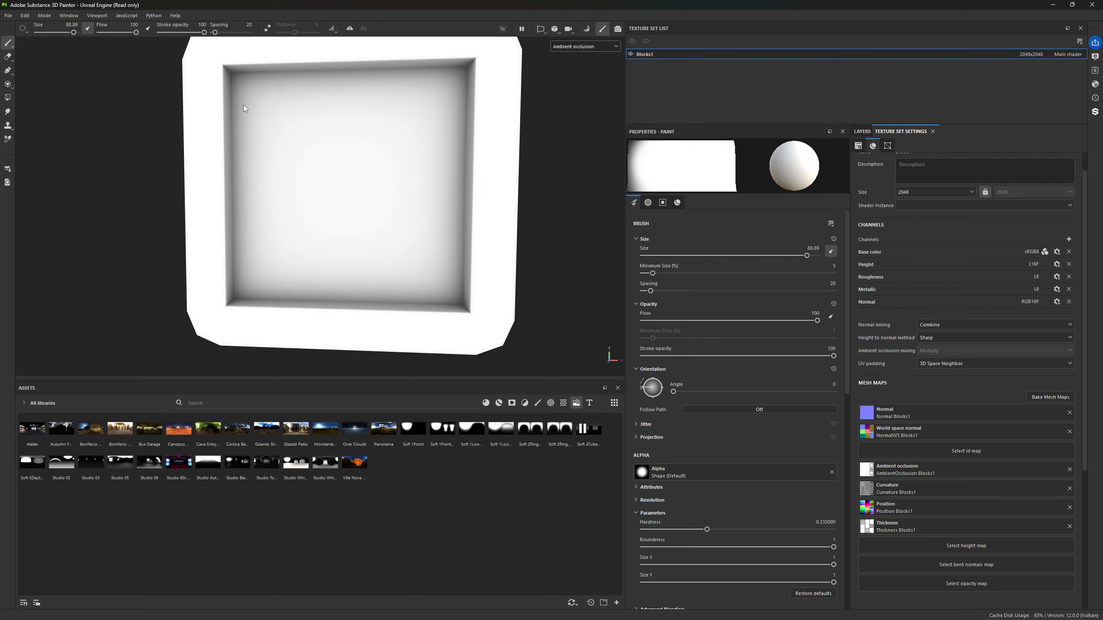
Display the World space normal mesh map on the block and examine its colours from an angle.
click(579, 46)
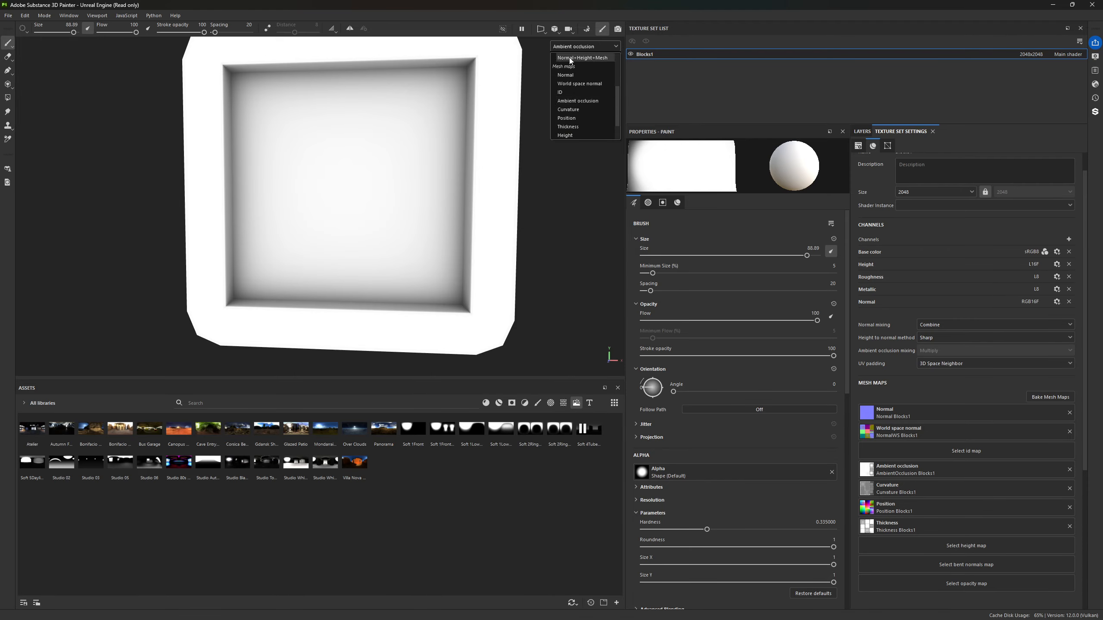
scroll(600, 118, down, 1)
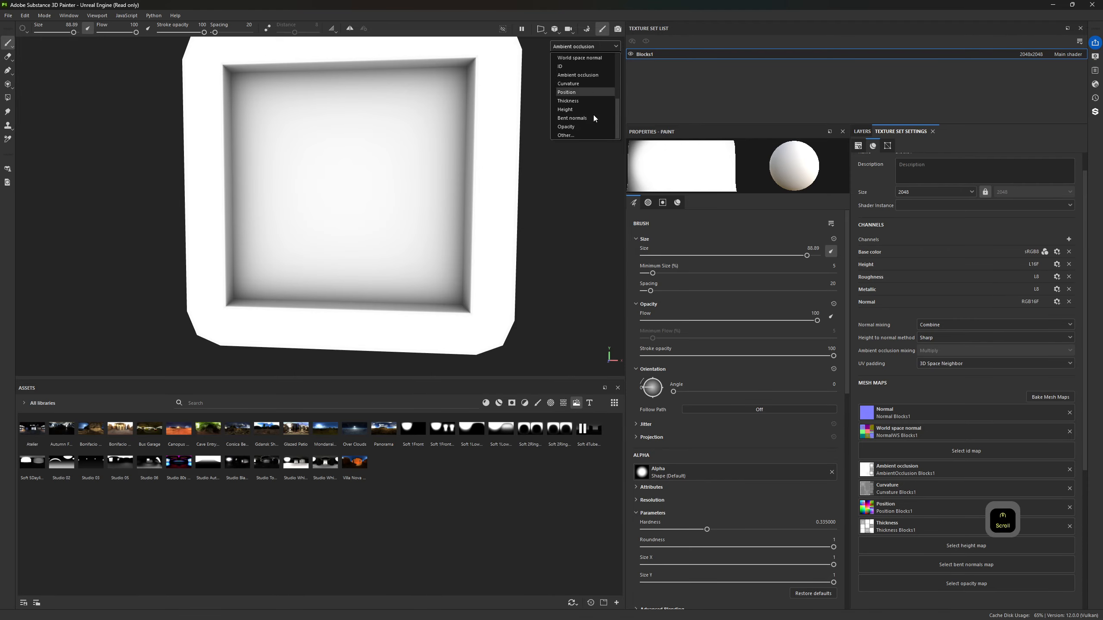
scroll(581, 92, up, 3)
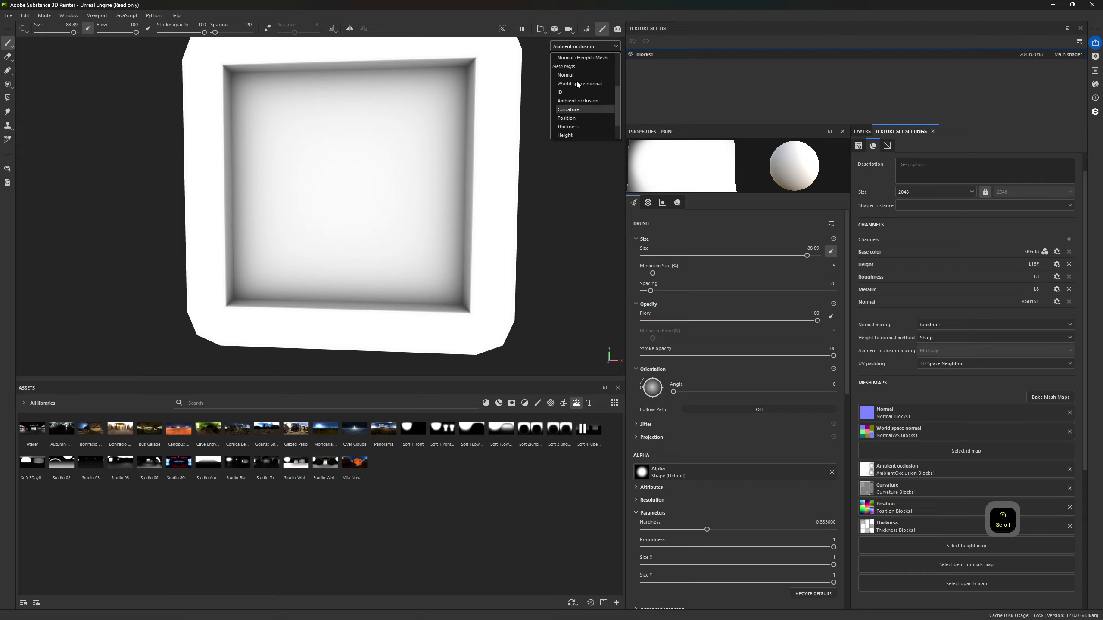
click(577, 84)
click(594, 43)
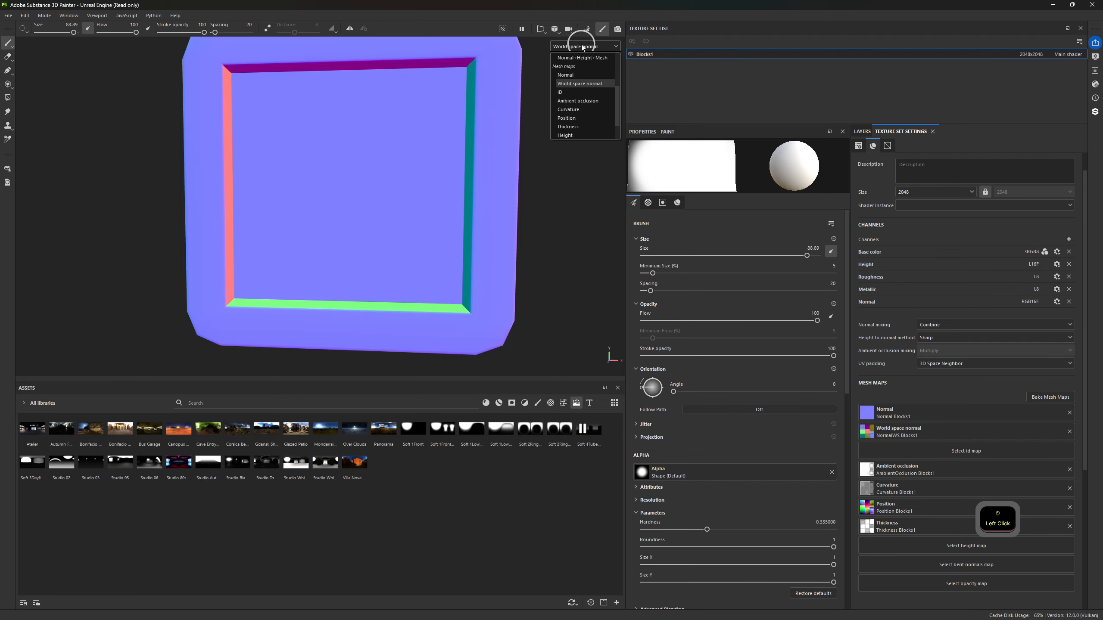
click(570, 85)
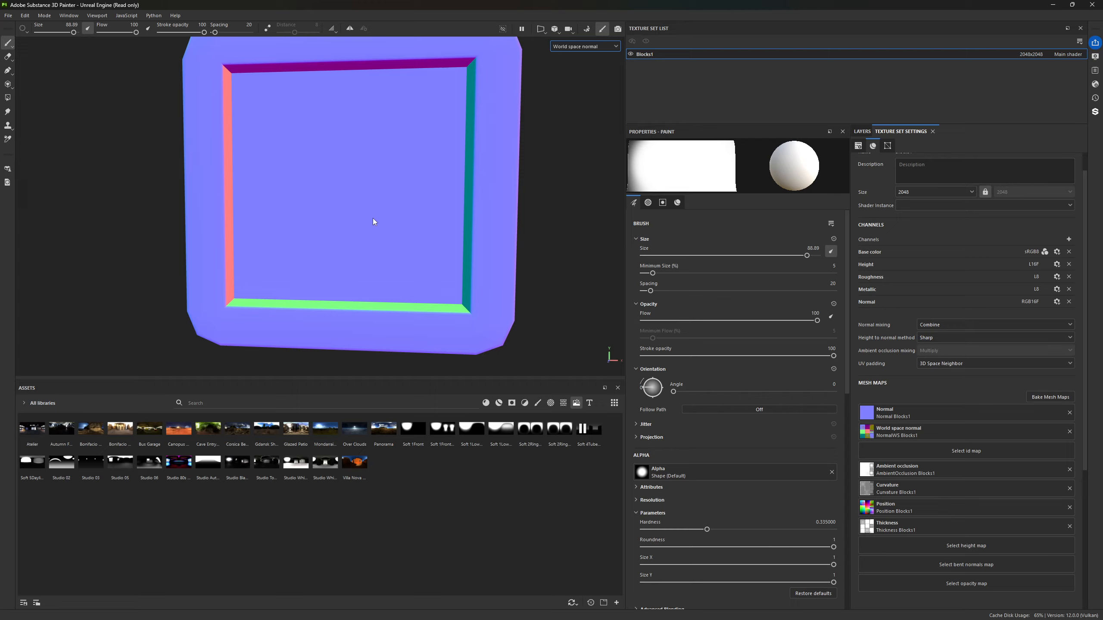
alt+drag(374, 221, 437, 215)
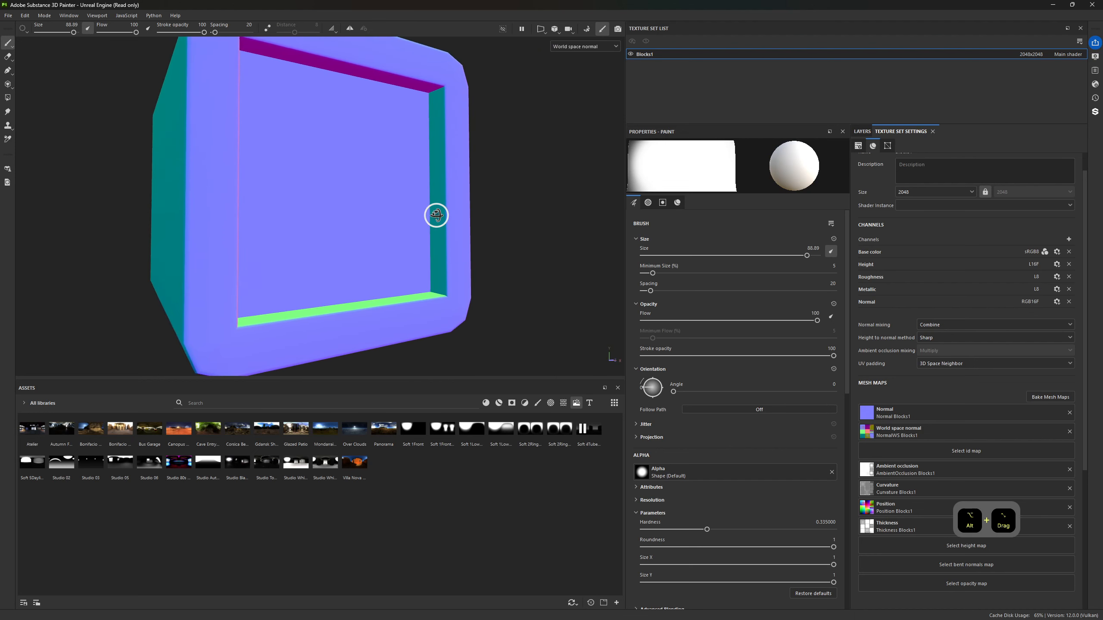
Display the baked Curvature mesh map on the block, followed by the Position map.
click(563, 47)
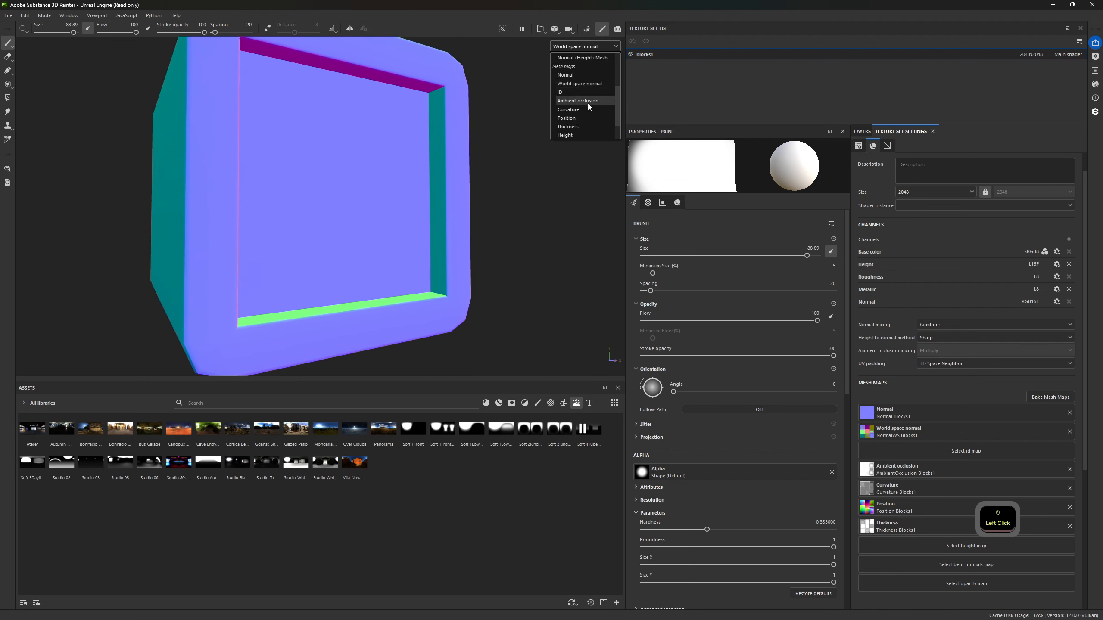
click(574, 110)
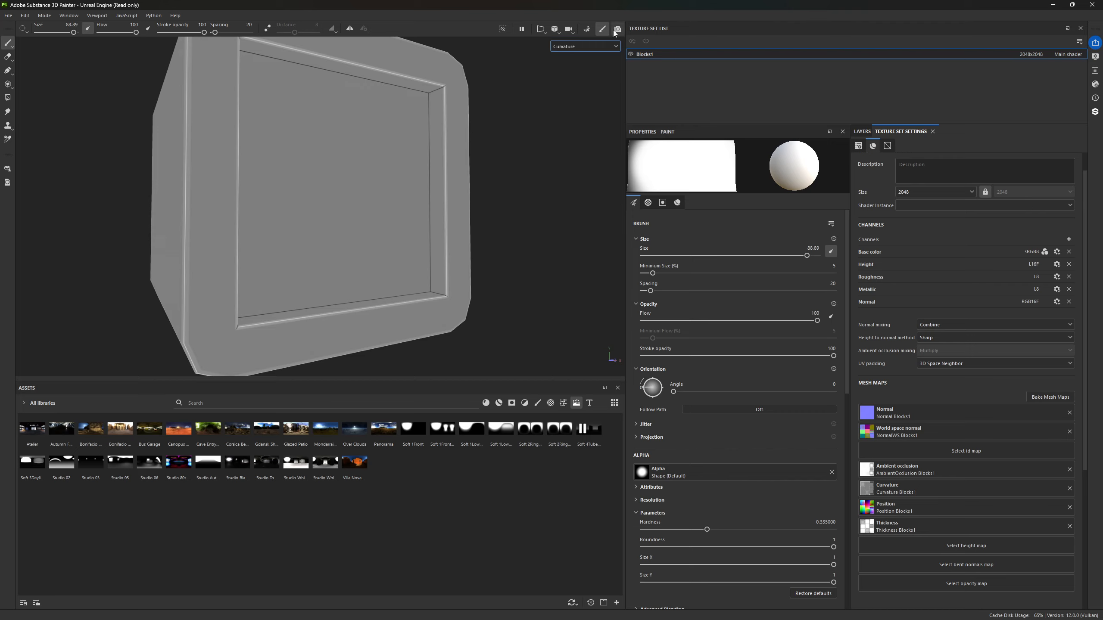
click(595, 46)
scroll(567, 108, down, 3)
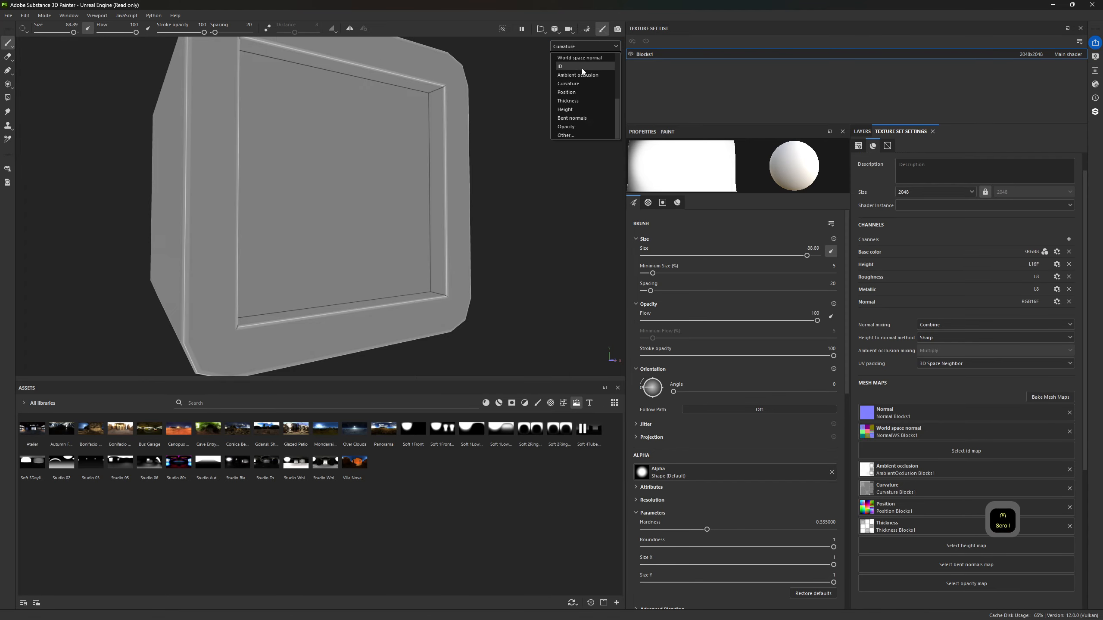
click(567, 93)
scroll(320, 206, down, 1)
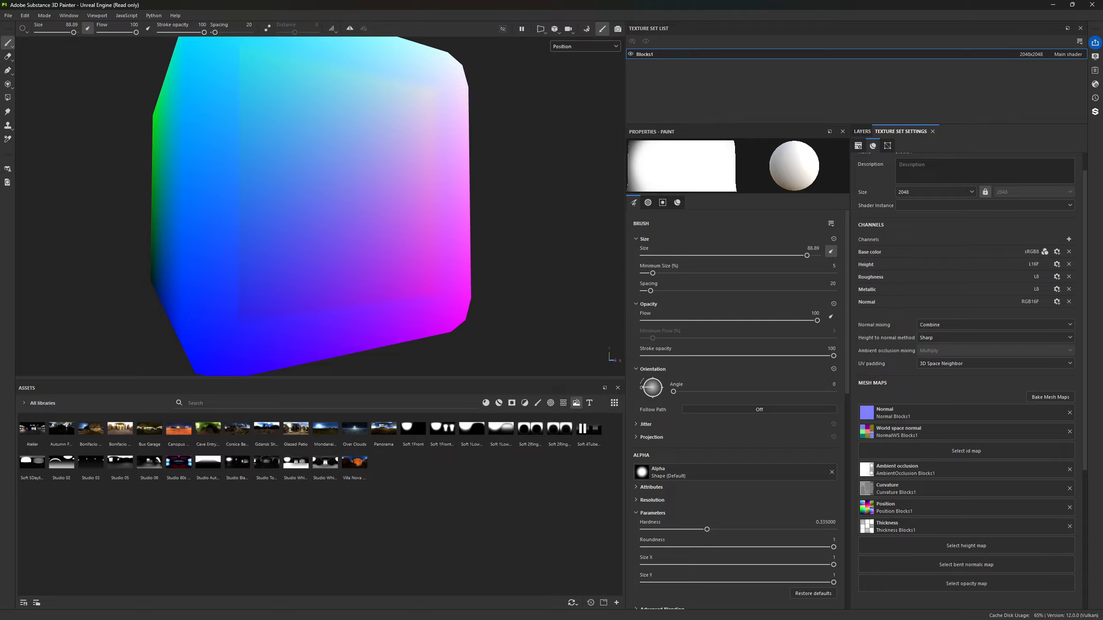
Display the baked Thickness mesh map on the block.
scroll(1003, 520, up, 1)
click(564, 46)
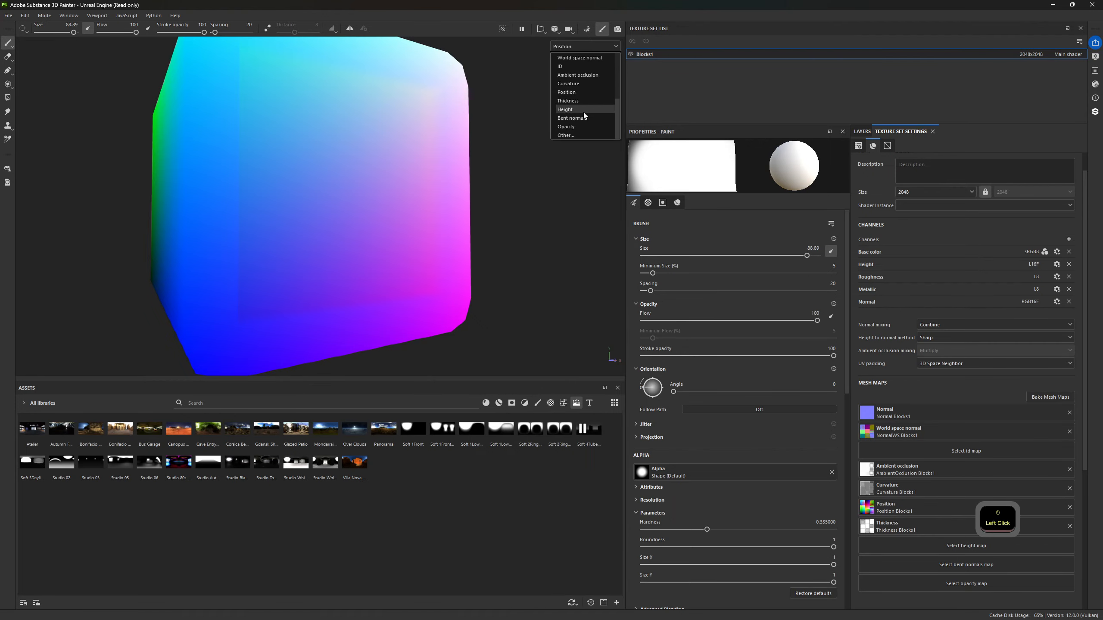
click(569, 101)
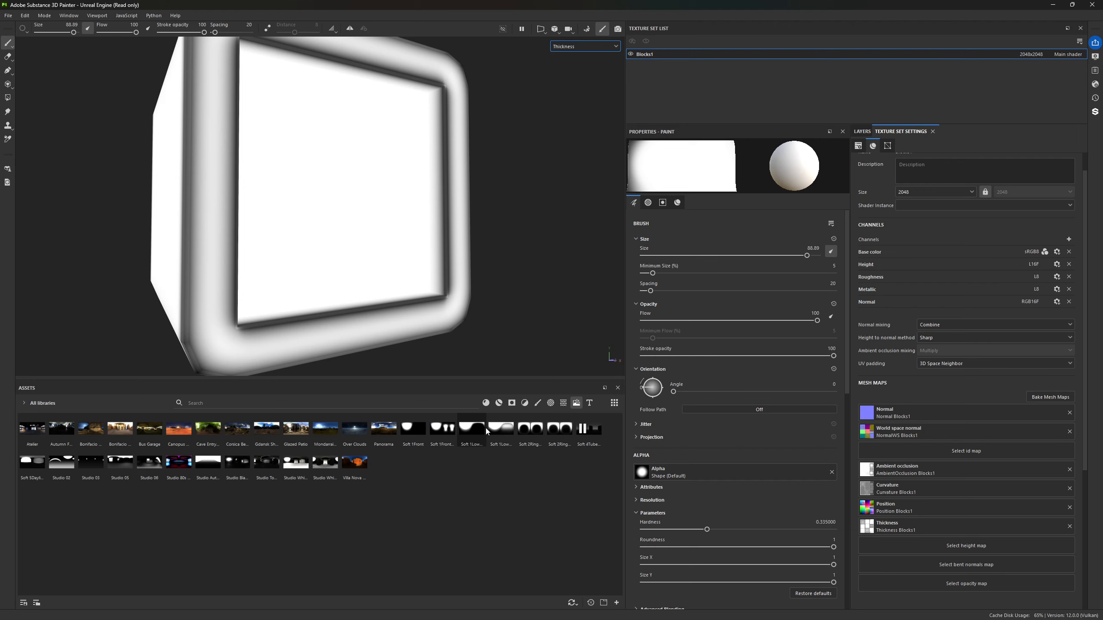
Browse the smart masks and smart materials in the asset library, leaving the smart materials listed.
click(499, 403)
click(512, 403)
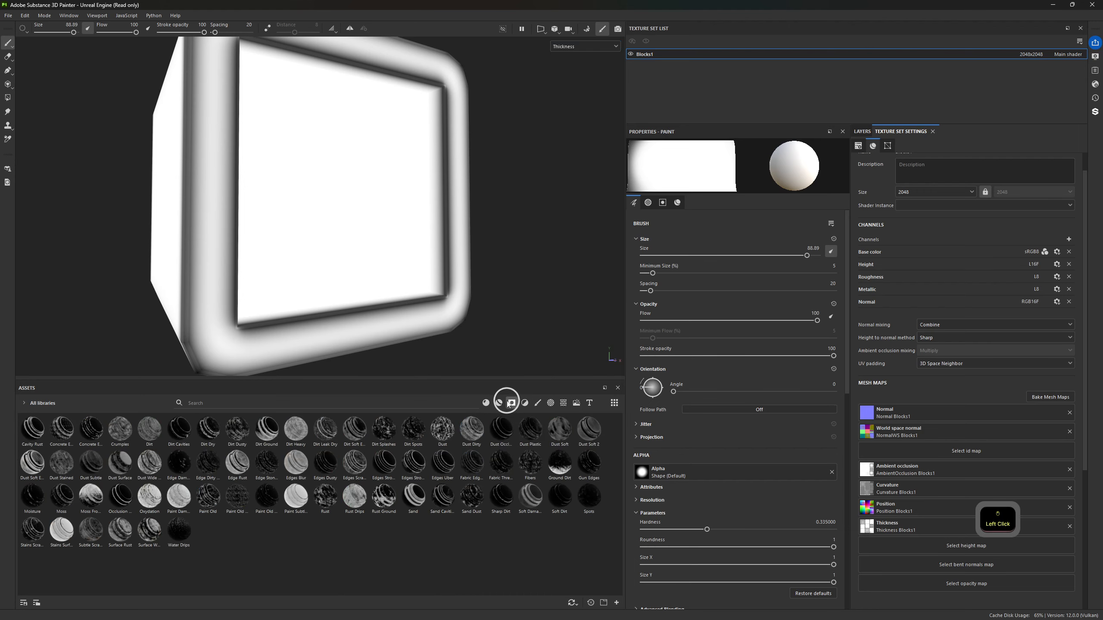
click(500, 404)
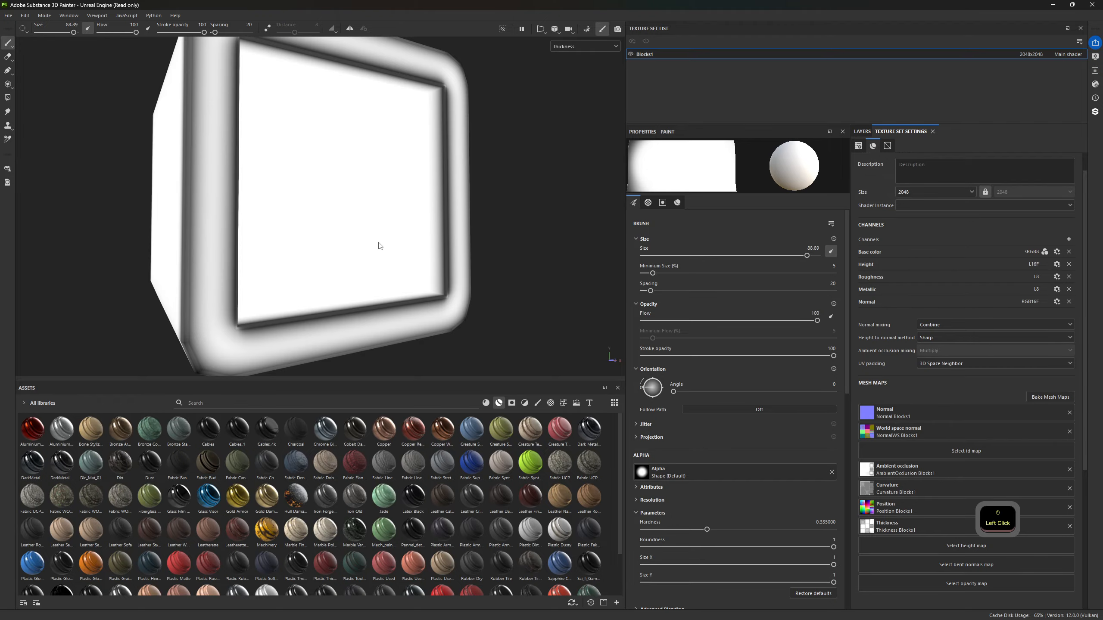
Return the block to the full Material display and show the Blocks1 layer stack.
key(m)
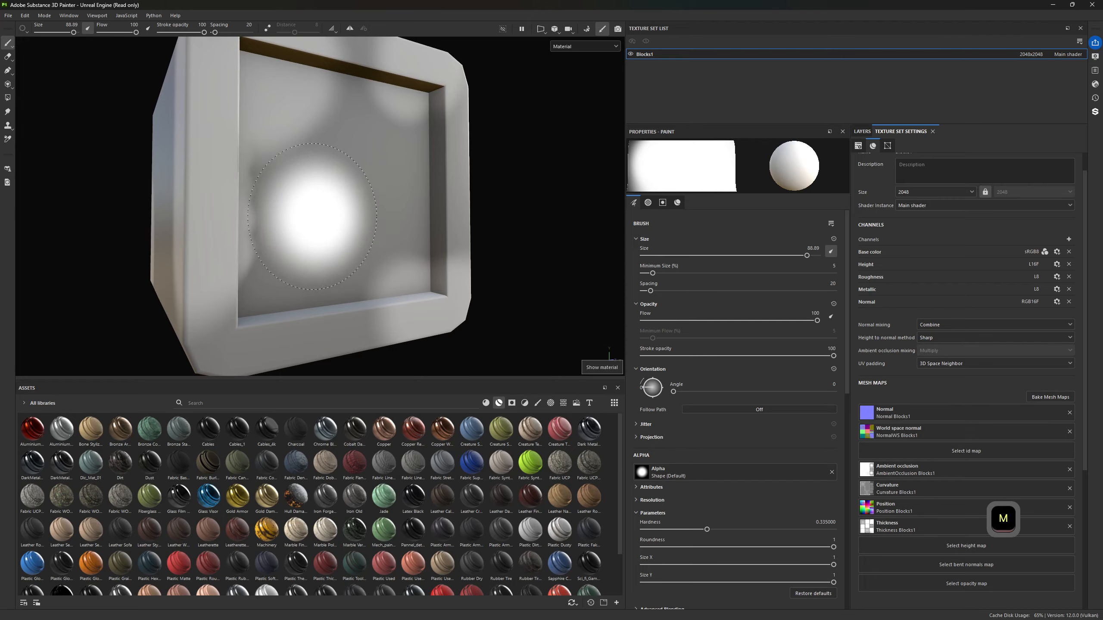
scroll(315, 218, down, 3)
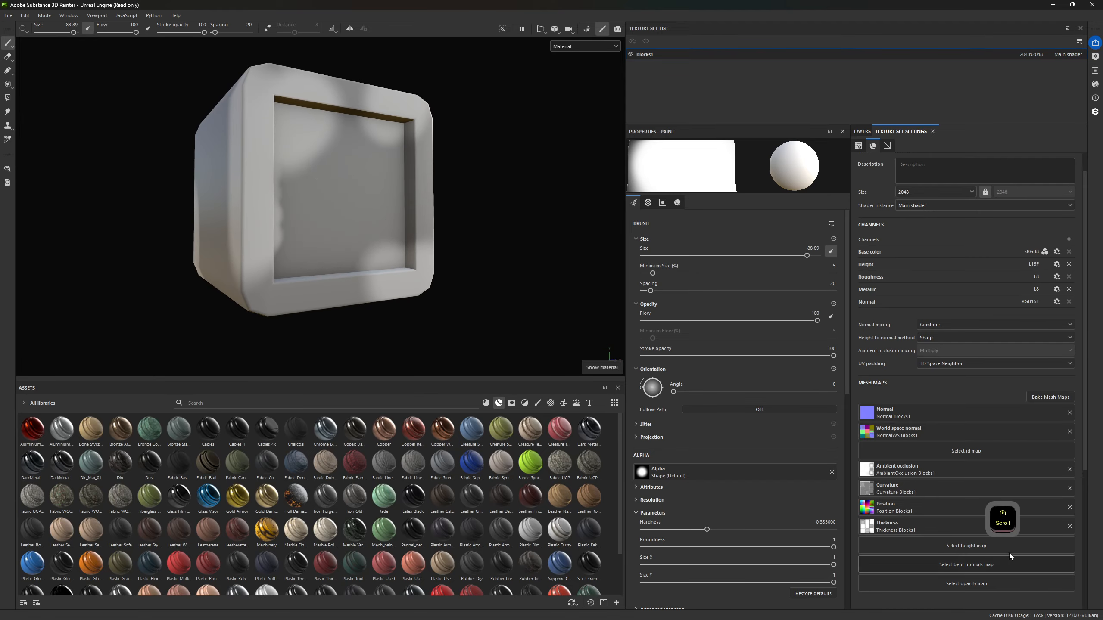
scroll(965, 453, up, 1)
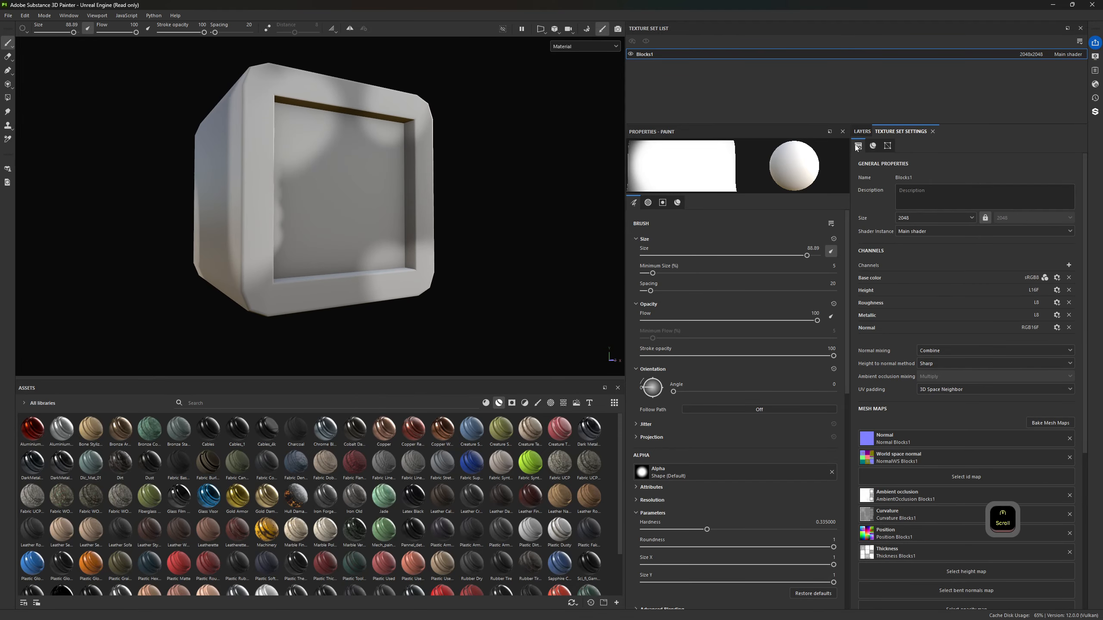
click(863, 133)
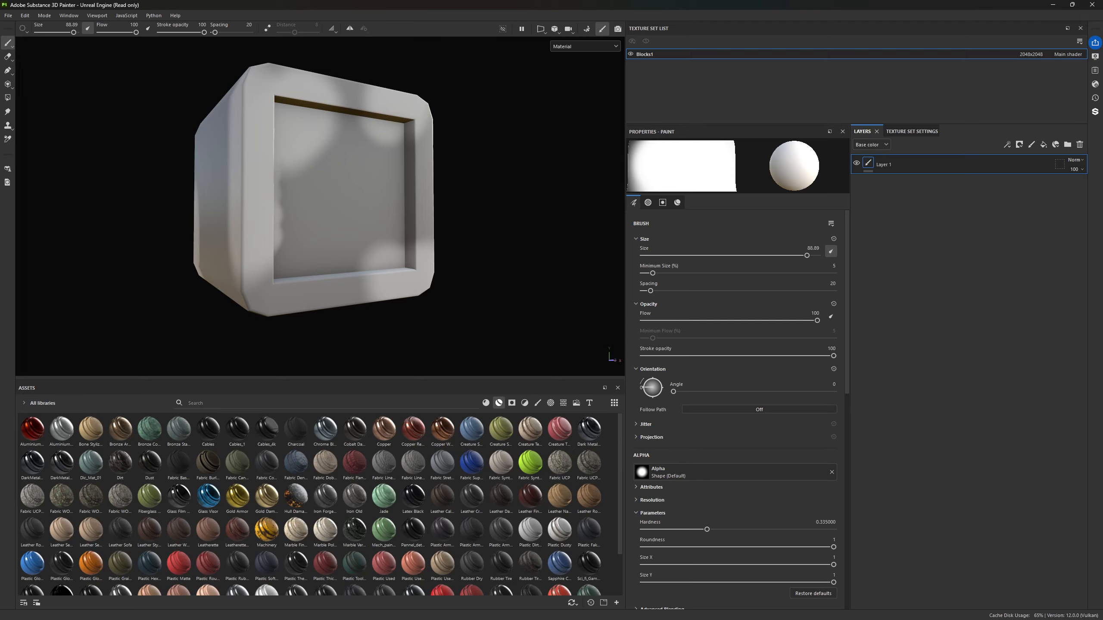
scroll(320, 206, up, 1)
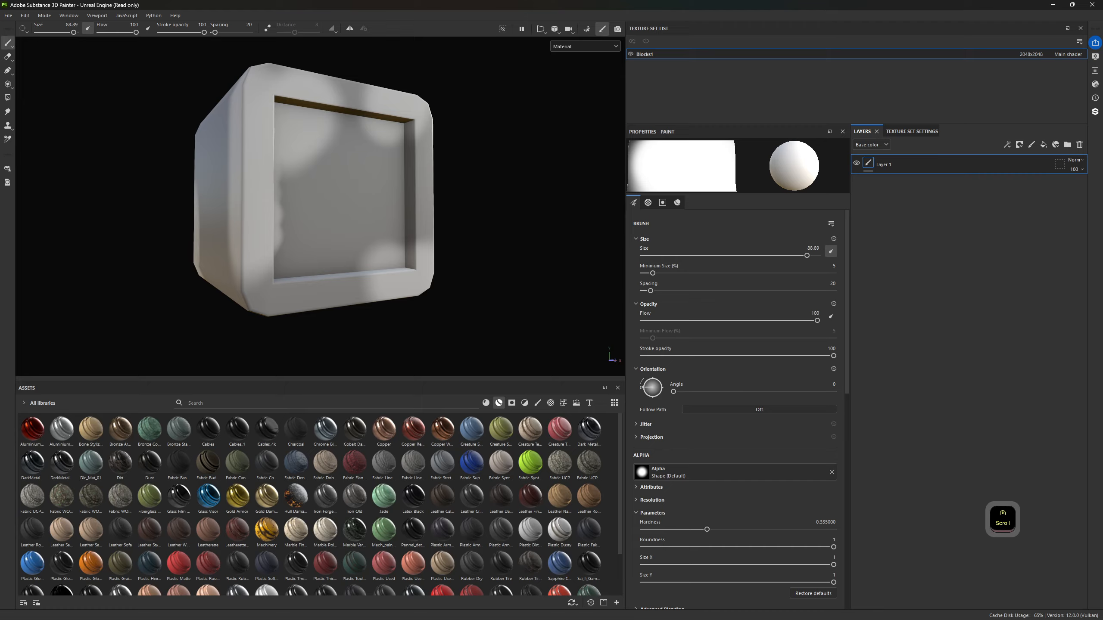
Switch to the lantern project, open mesh map baking for Model_Base, and leave only the ID map selected for baking.
key(alt+Tab)
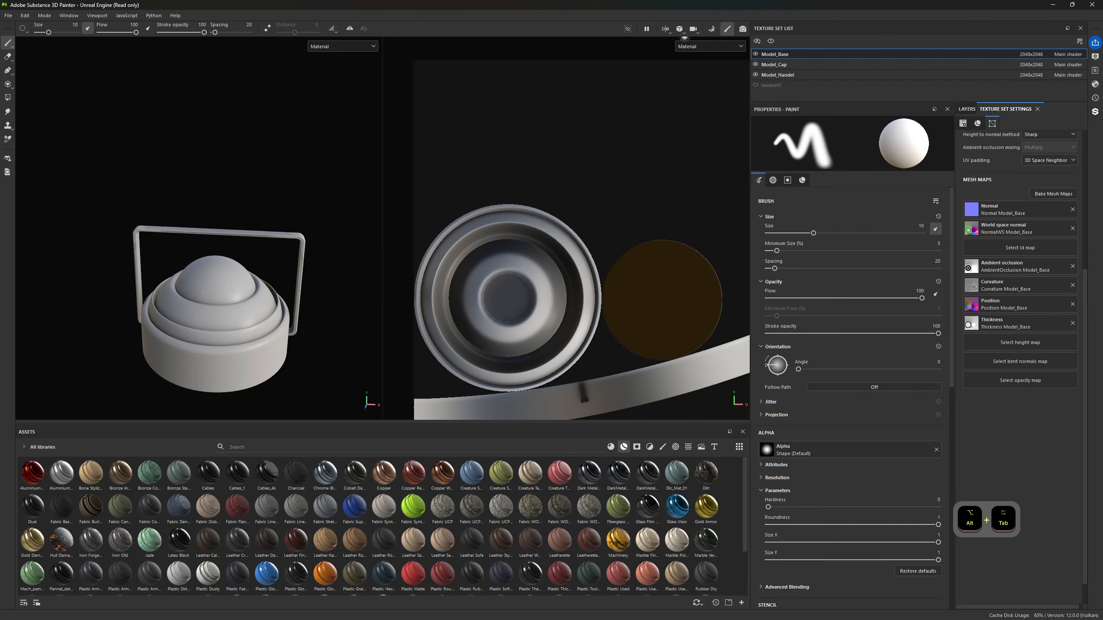
click(1045, 196)
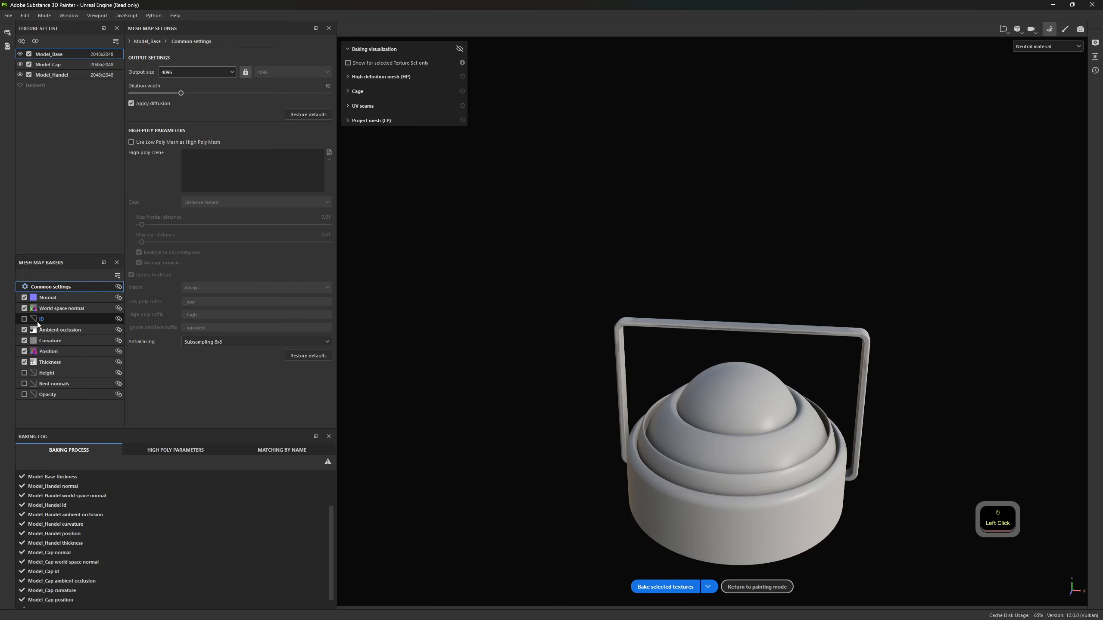
click(117, 275)
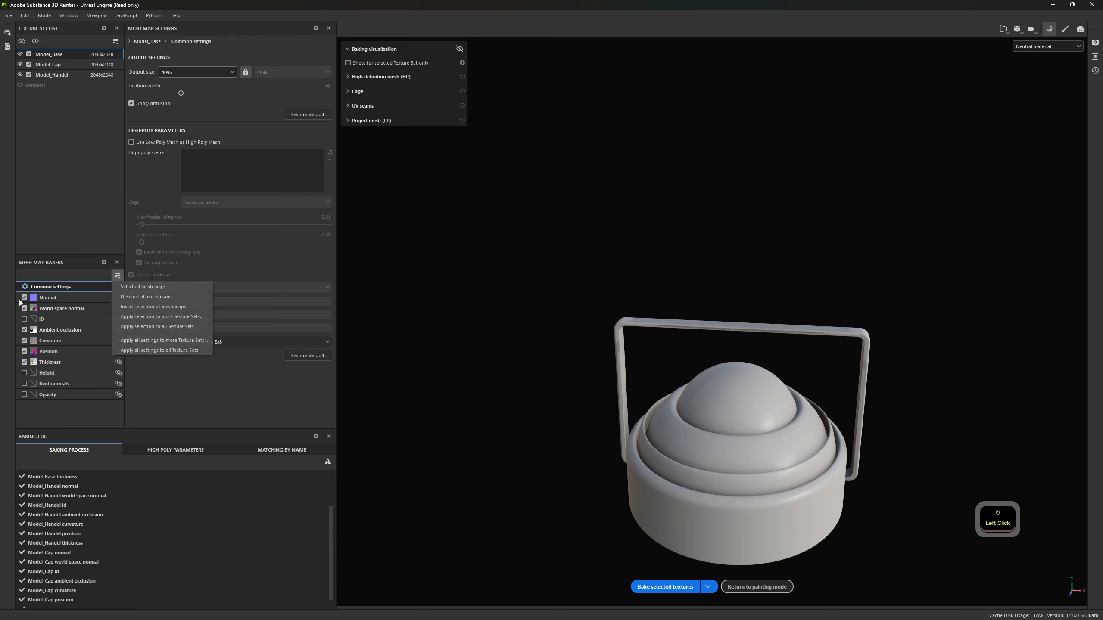
click(137, 297)
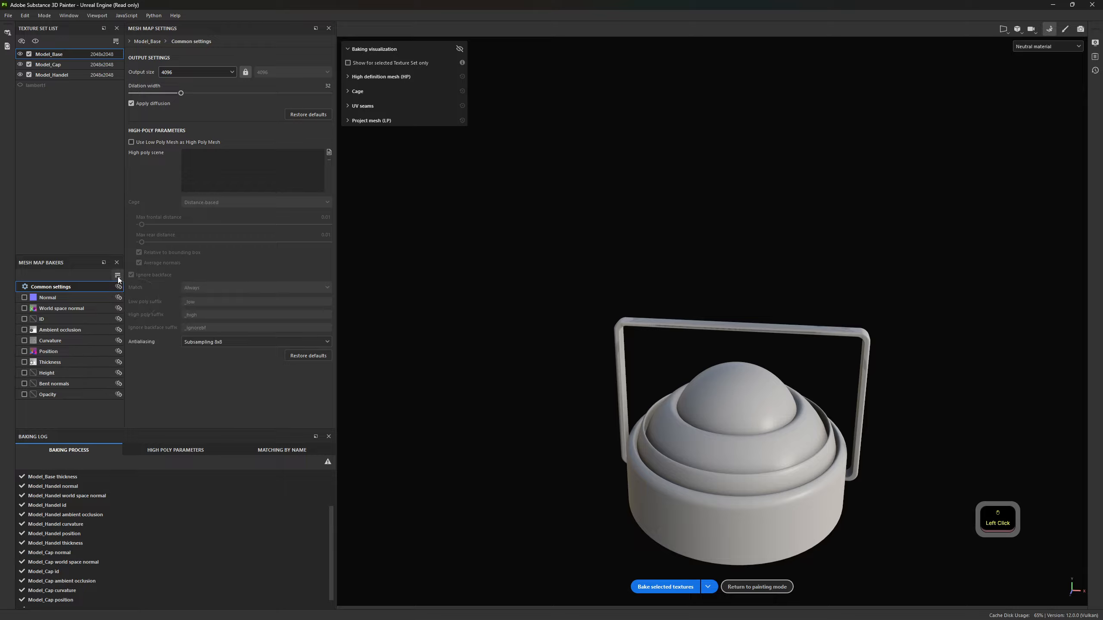
click(24, 319)
Load Basic_Model_ID_Map_Ready.fbx as the high poly scene and check that the ID baker's color source is Material color.
click(329, 152)
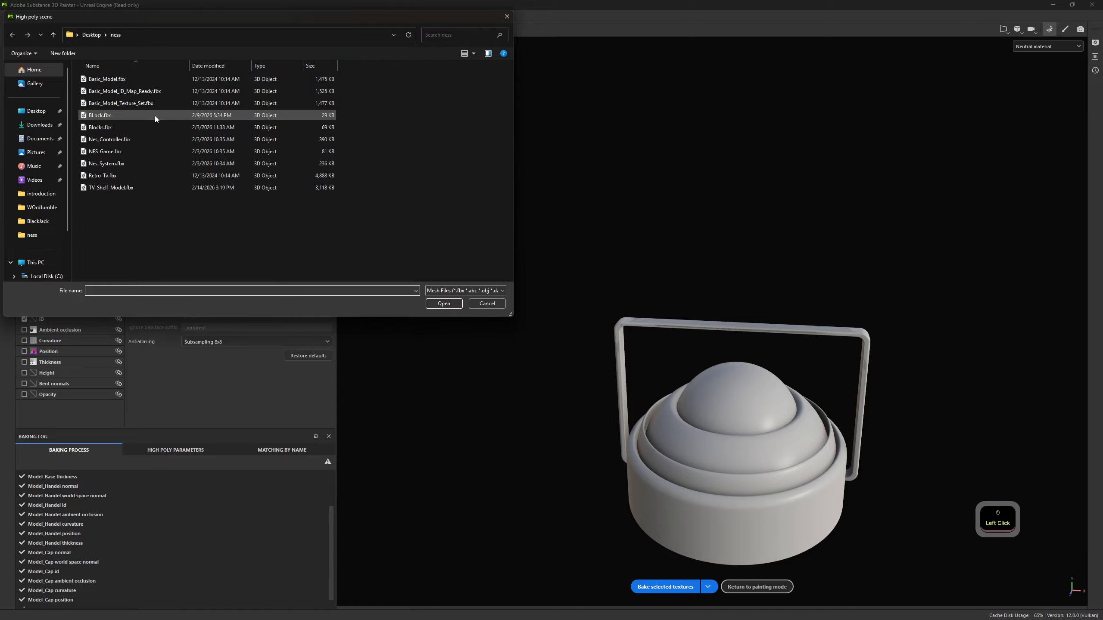
click(118, 91)
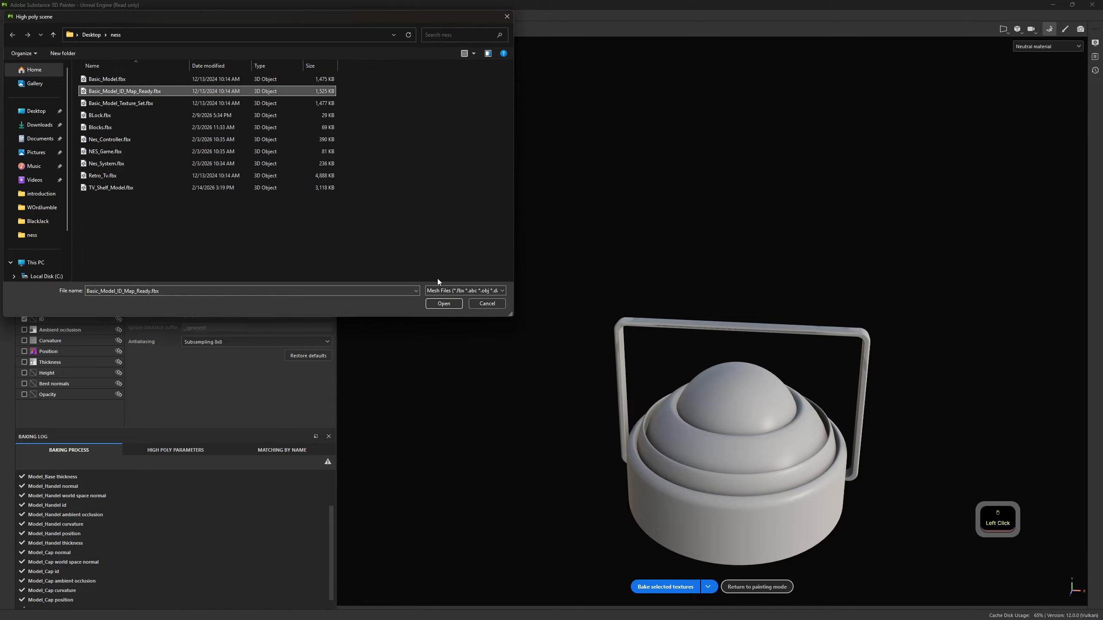
click(440, 304)
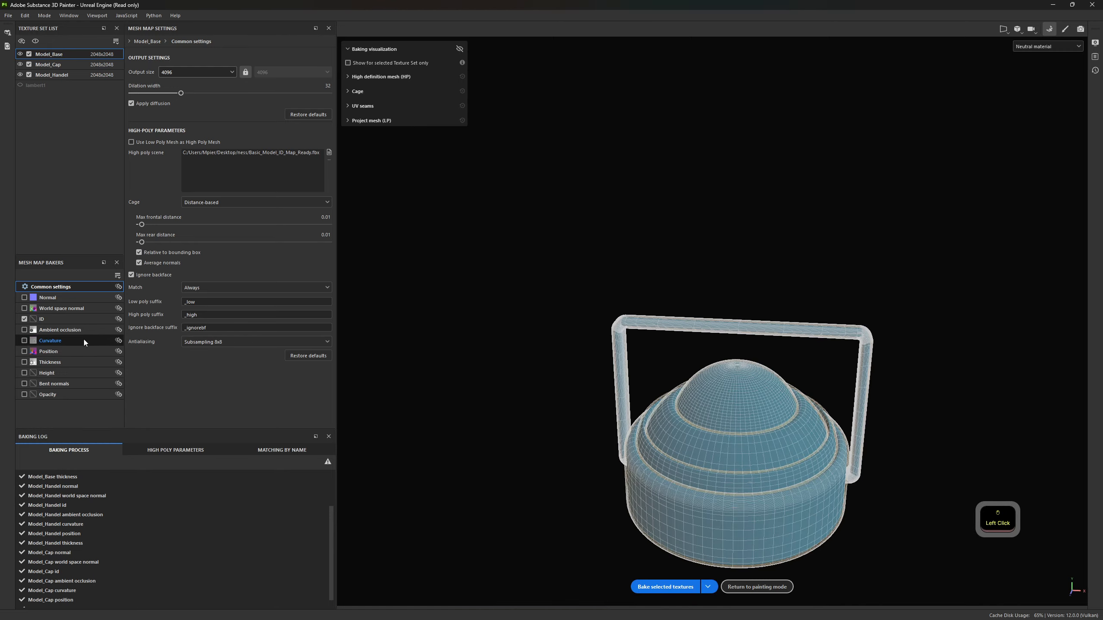
click(78, 318)
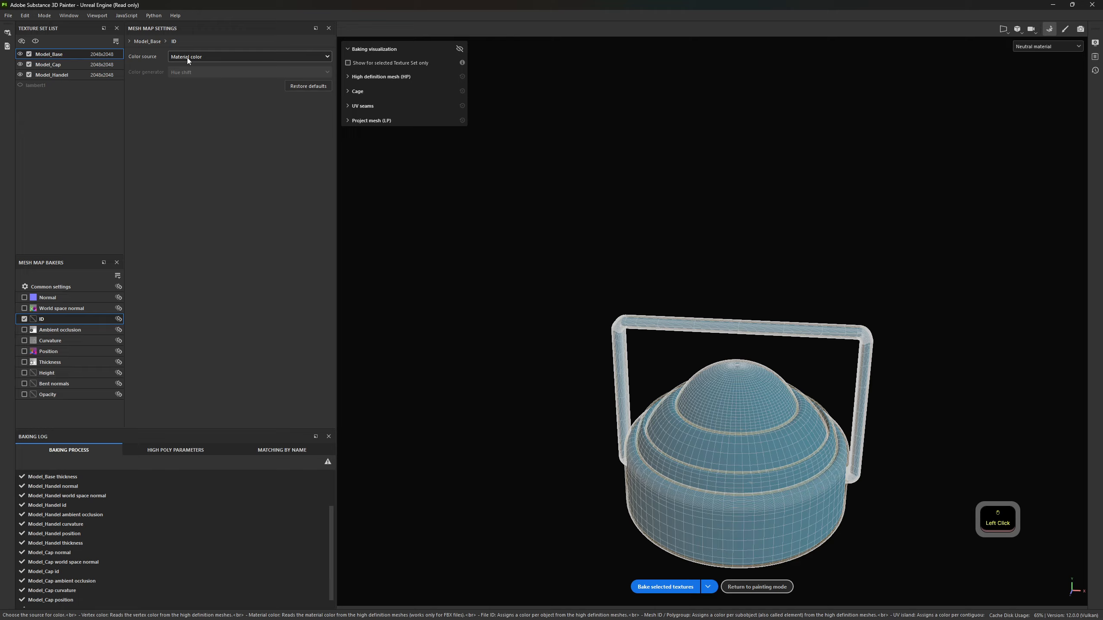
click(212, 54)
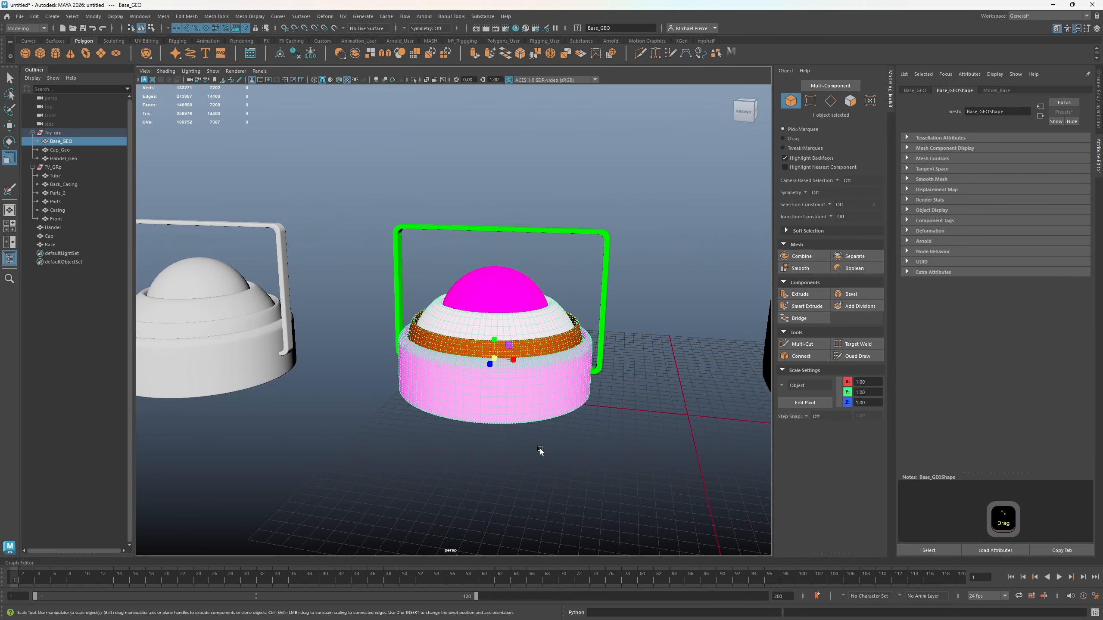
Examine the lantern's colour-coded materials up close in Maya and return to Substance 3D Painter.
scroll(535, 377, up, 3)
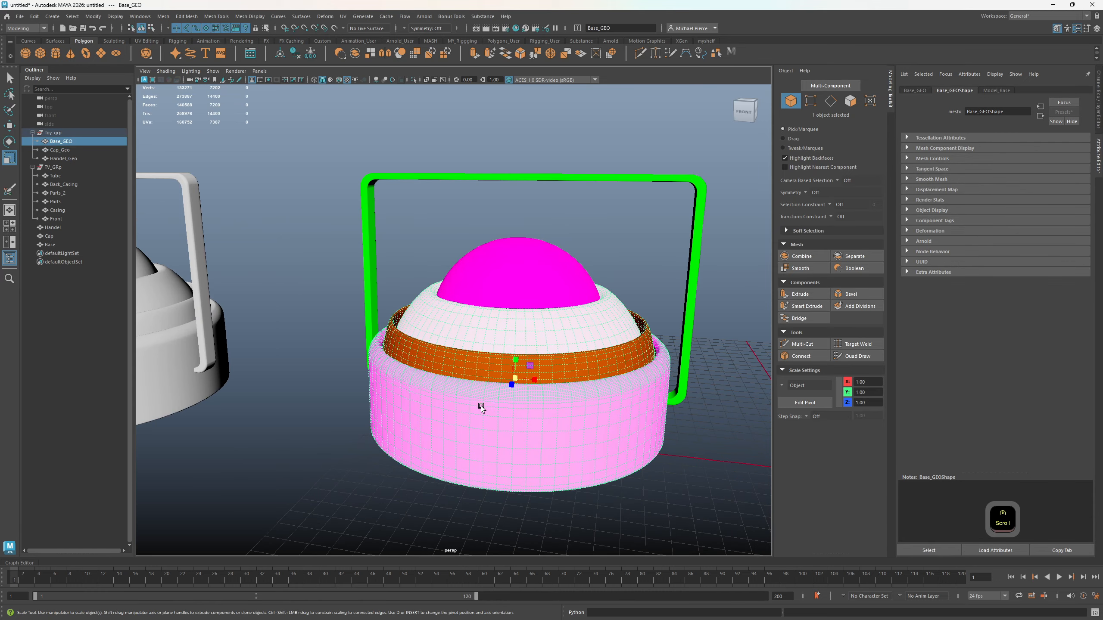
alt+drag(450, 401, 399, 334)
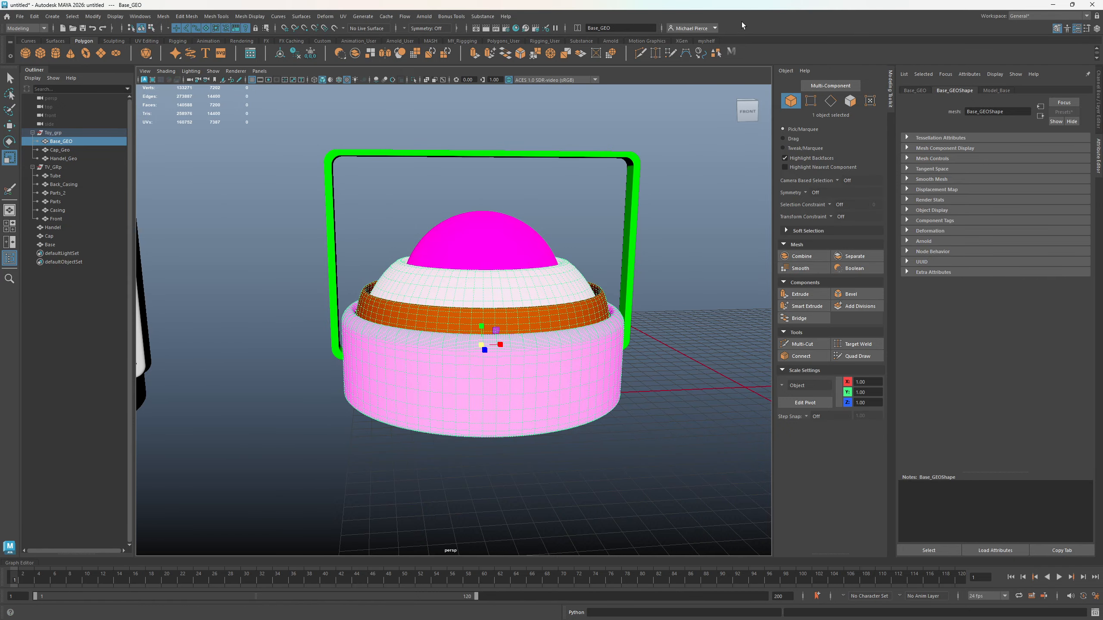
mouse_move(770, 12)
mouse_down()
mouse_move(784, 34)
mouse_move(209, 195)
mouse_move(0, 158)
mouse_up()
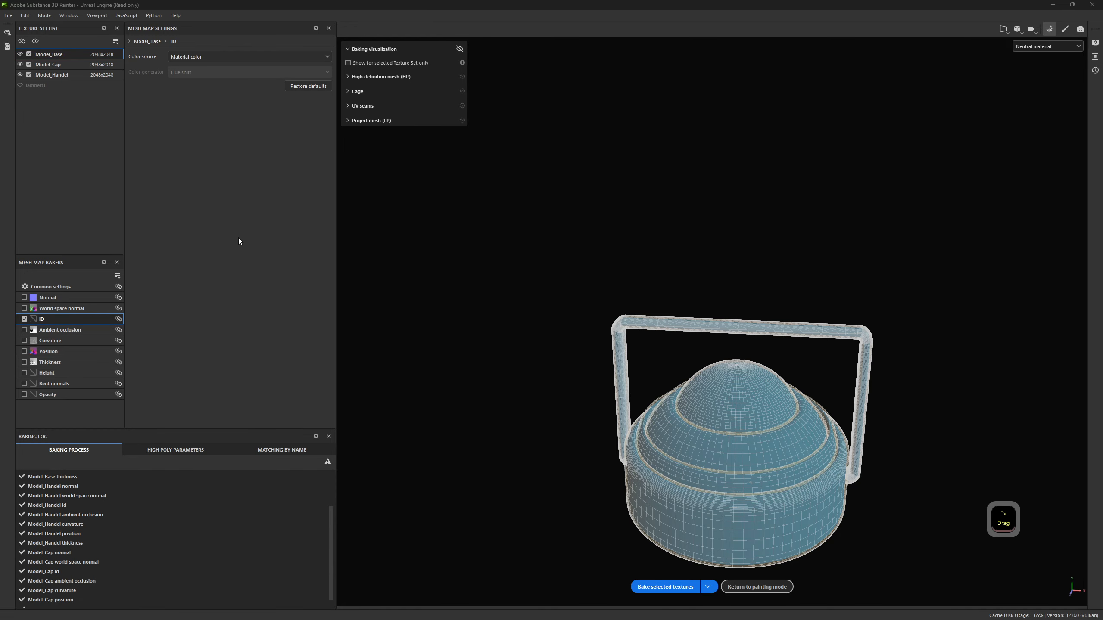
Try to apply all of Model_Base's bake settings to more texture sets.
click(117, 276)
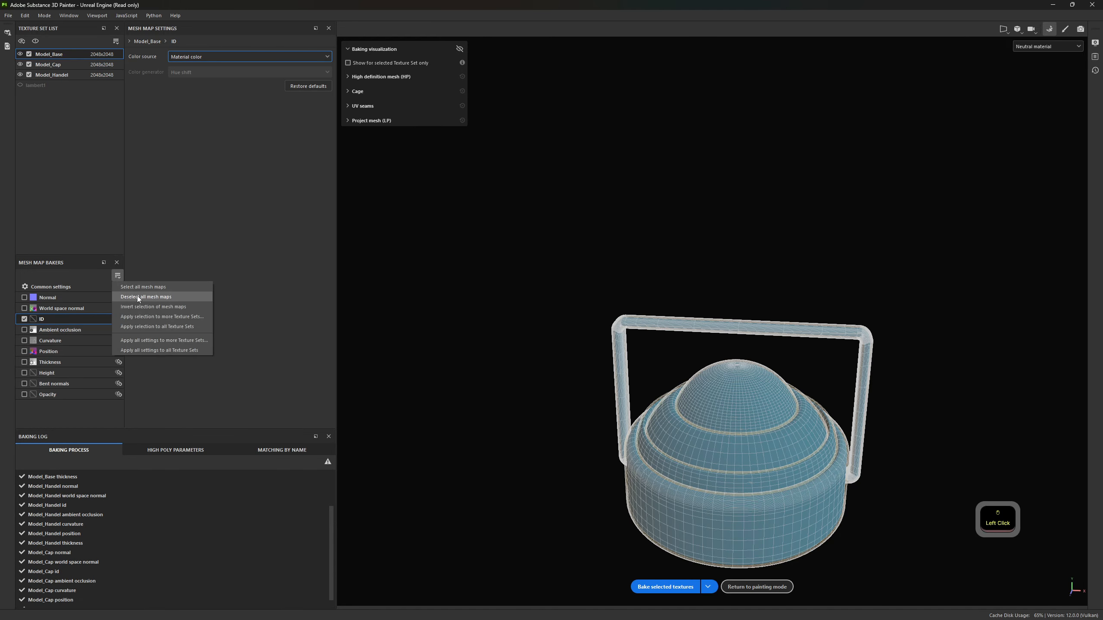
click(151, 340)
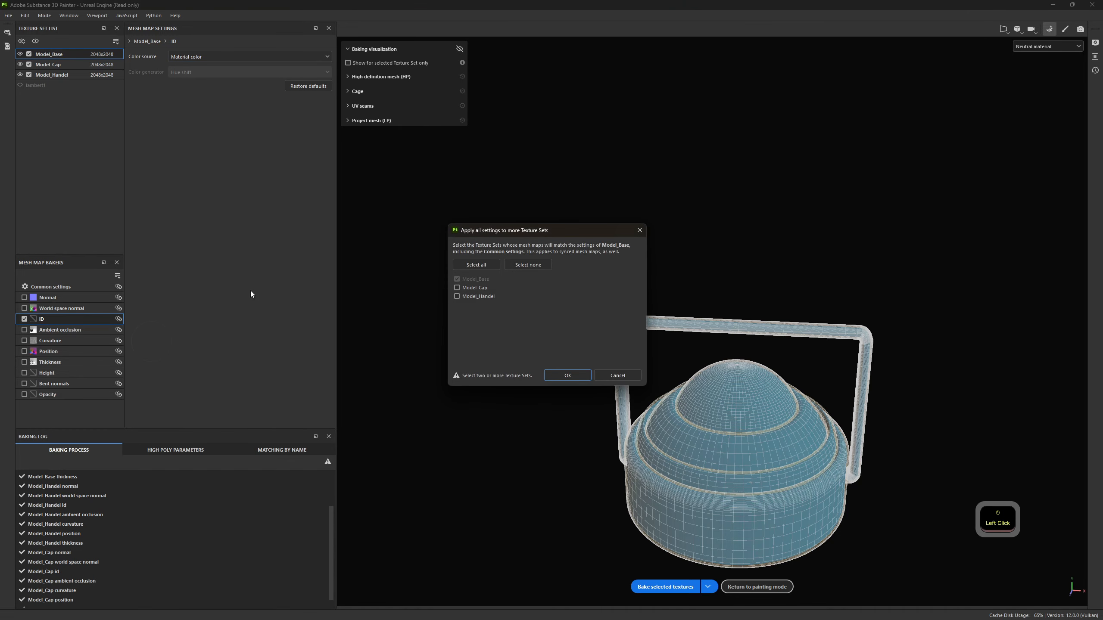
click(568, 376)
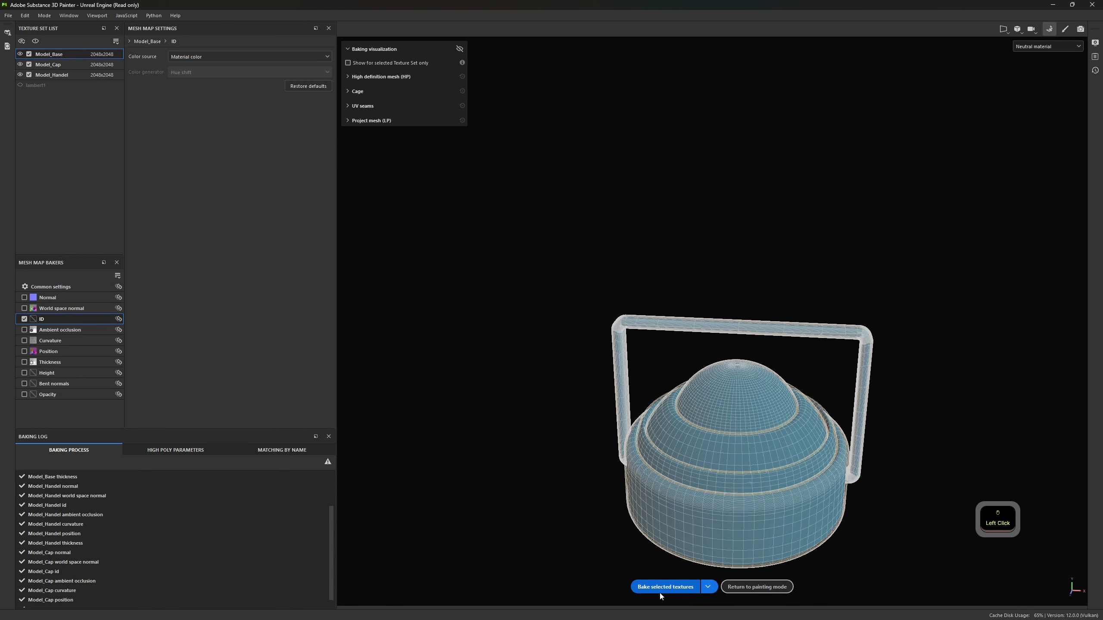
Start baking the selected textures with the output size at 4096 and cancel the bake.
click(685, 590)
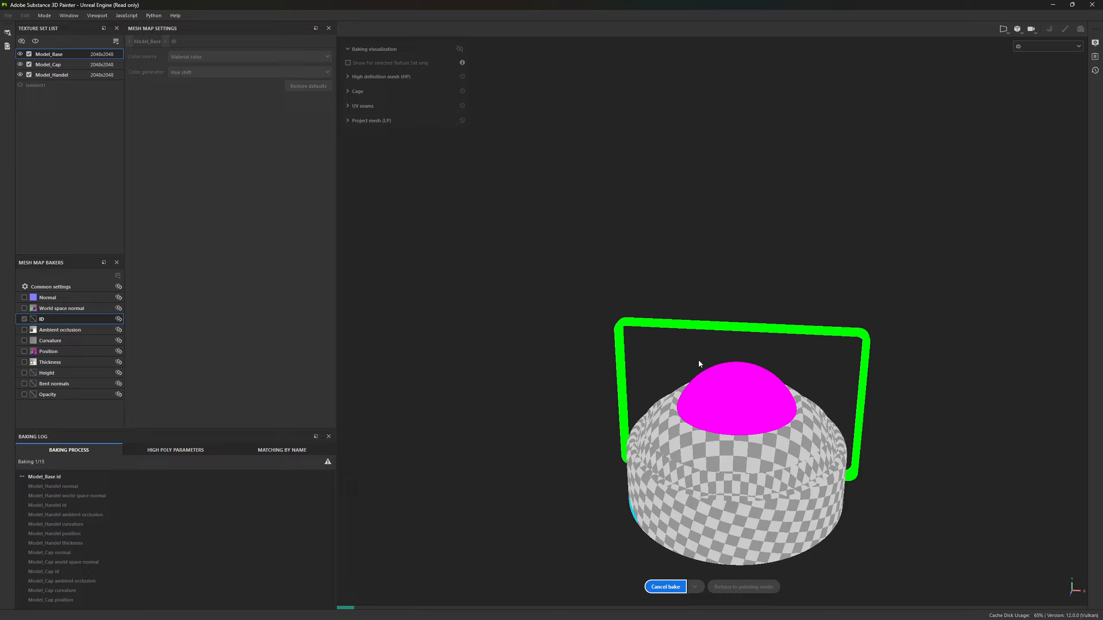
click(703, 454)
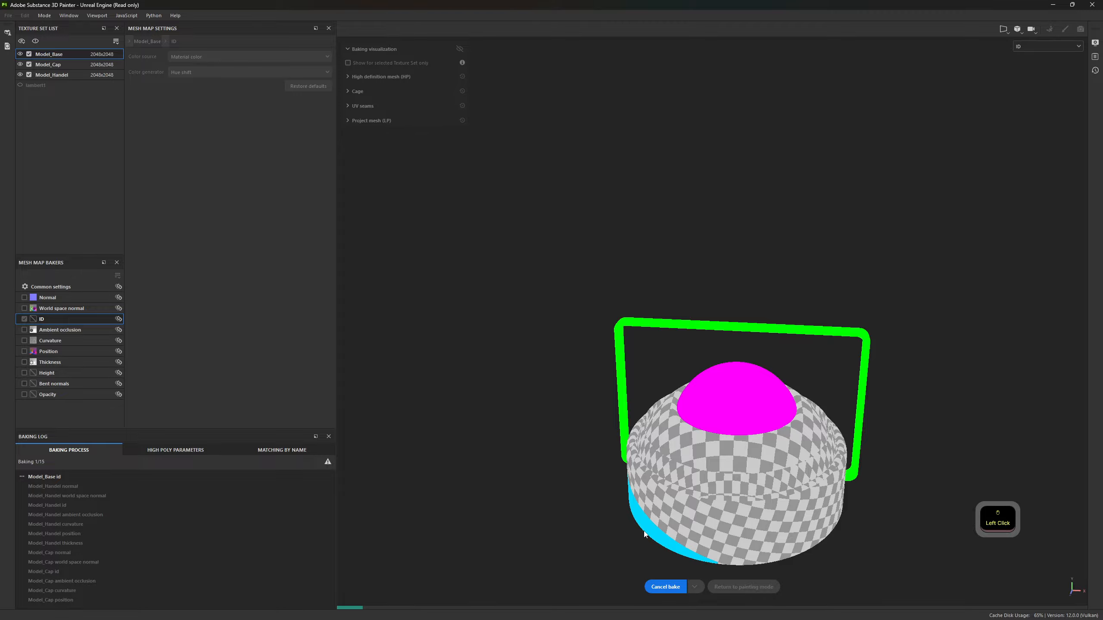
click(674, 589)
Set the bake output size to 512 in the common settings and bake the selected textures with the ID map.
click(53, 288)
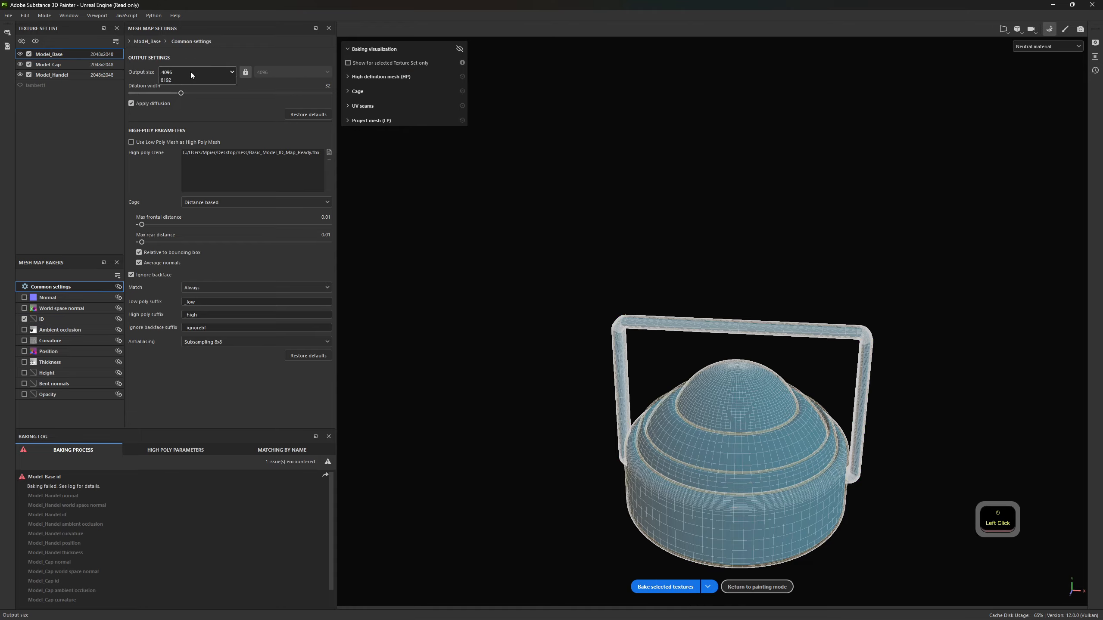
click(191, 72)
click(174, 126)
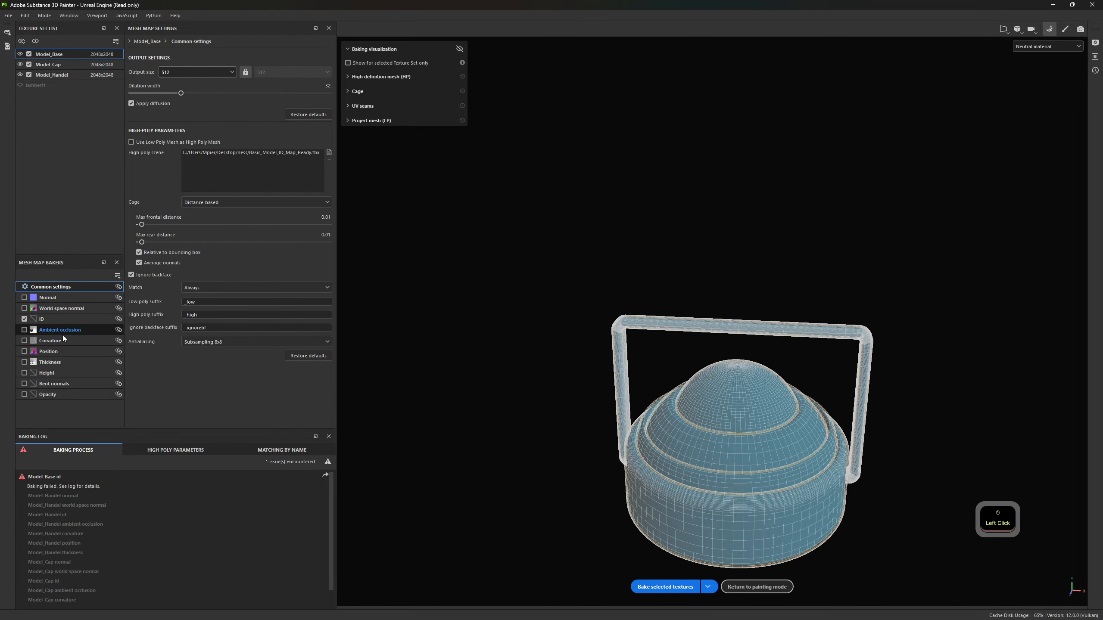
click(58, 322)
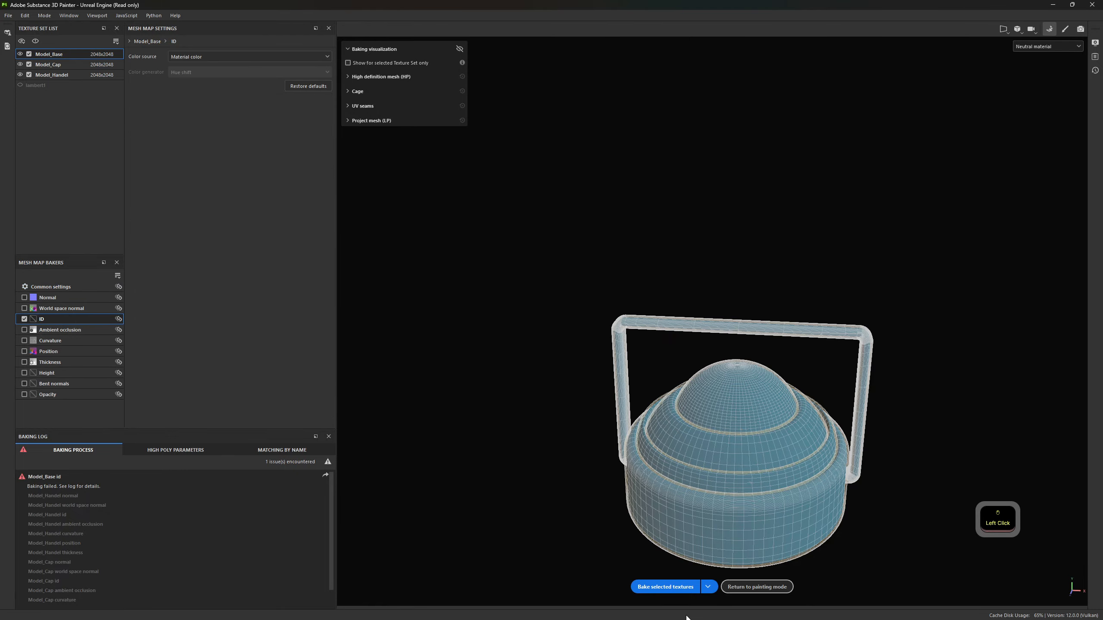
click(679, 586)
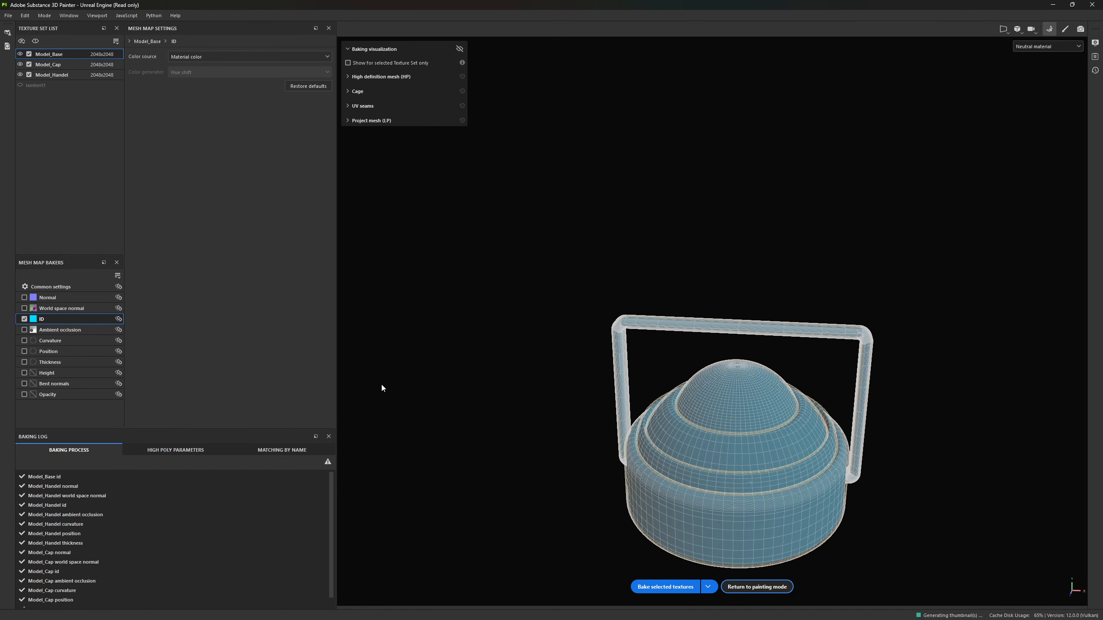
Apply all of Model_Base's mesh map bake settings to all texture sets.
click(117, 277)
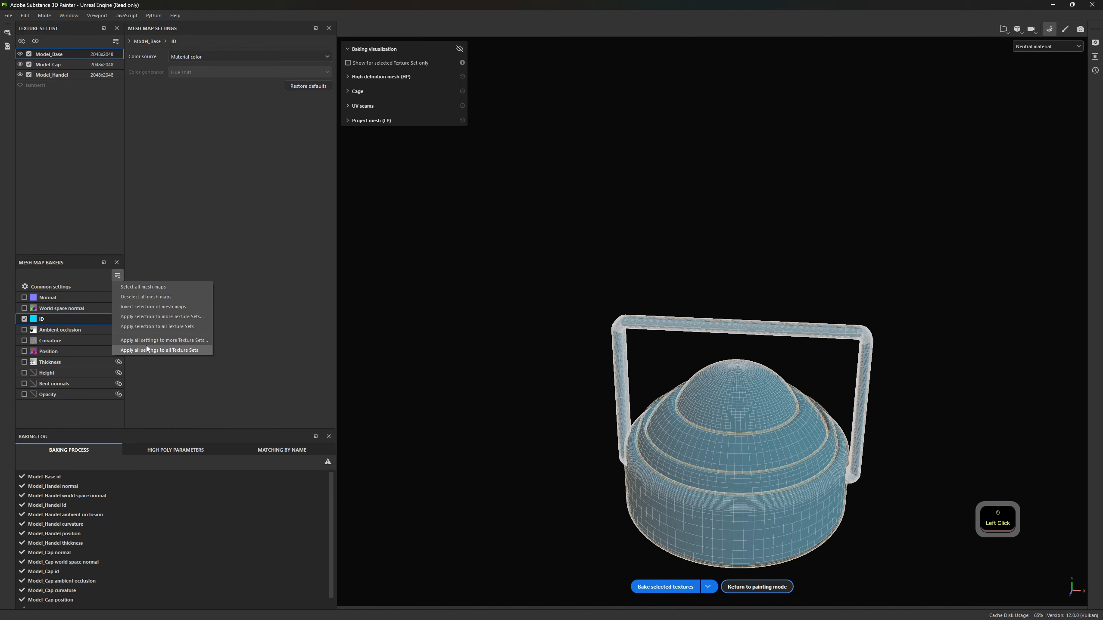
click(129, 343)
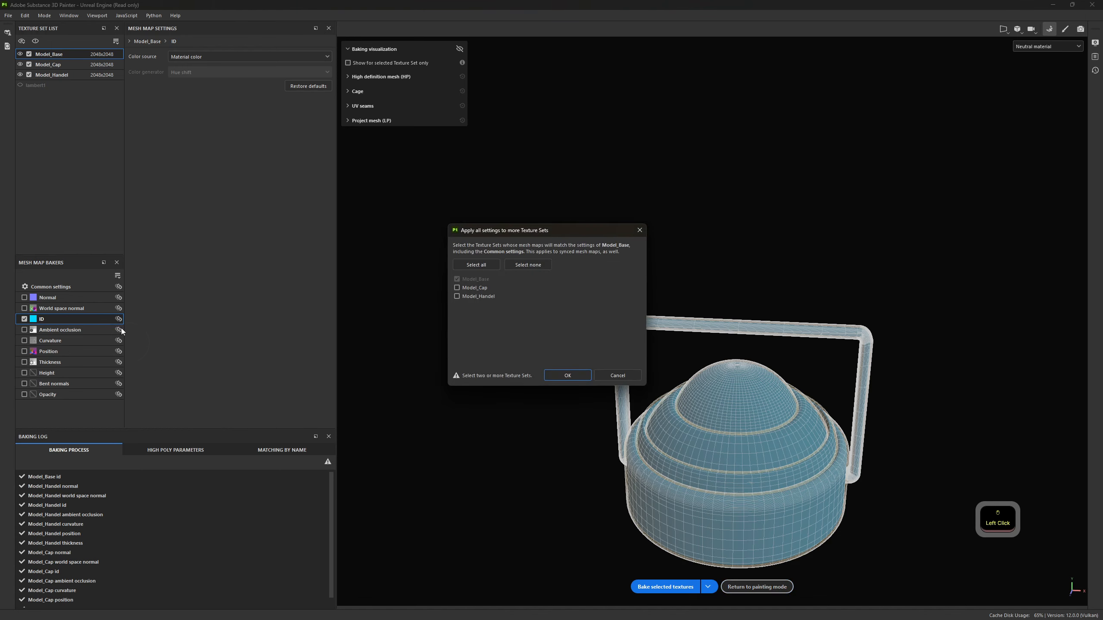
click(566, 375)
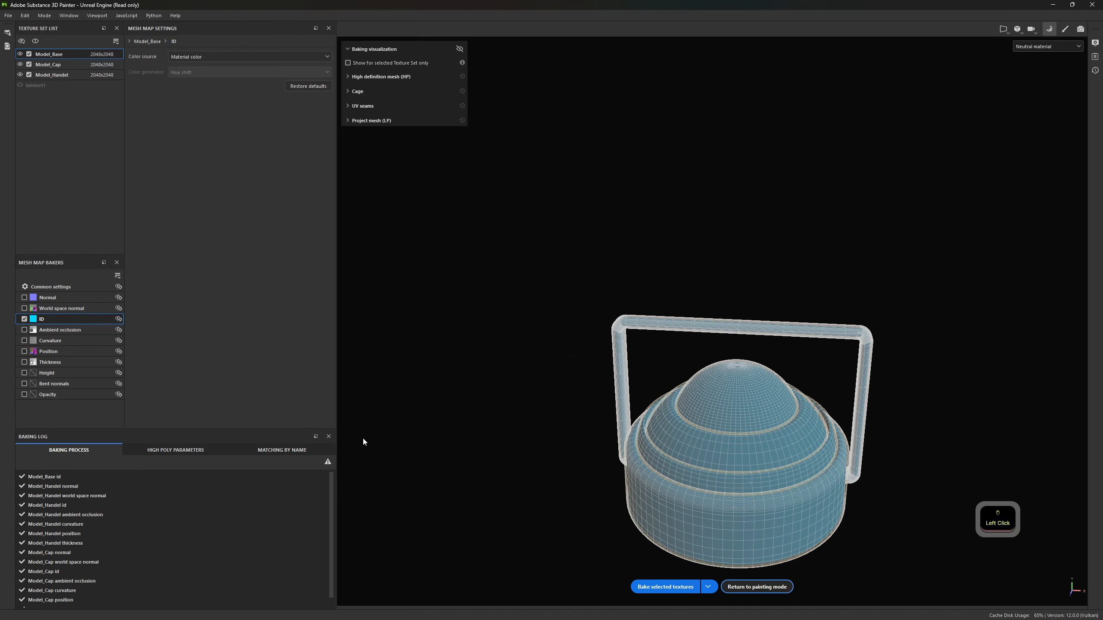
click(117, 275)
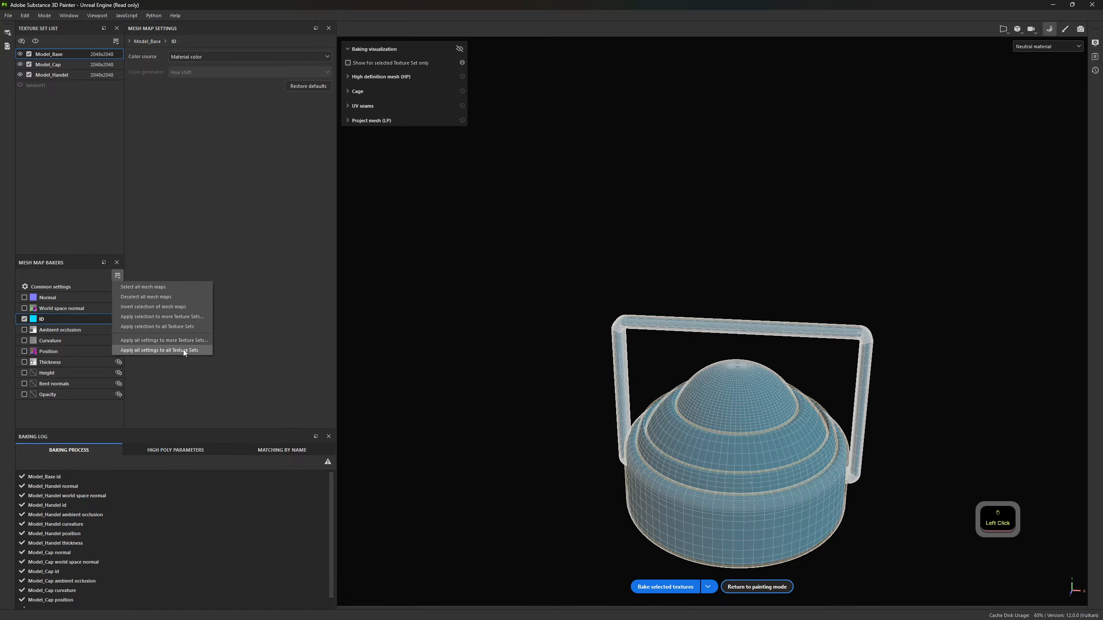
click(183, 350)
Apply all of Model_Base's bake settings to the chosen texture sets Model_Handel and Model_Cap.
click(118, 276)
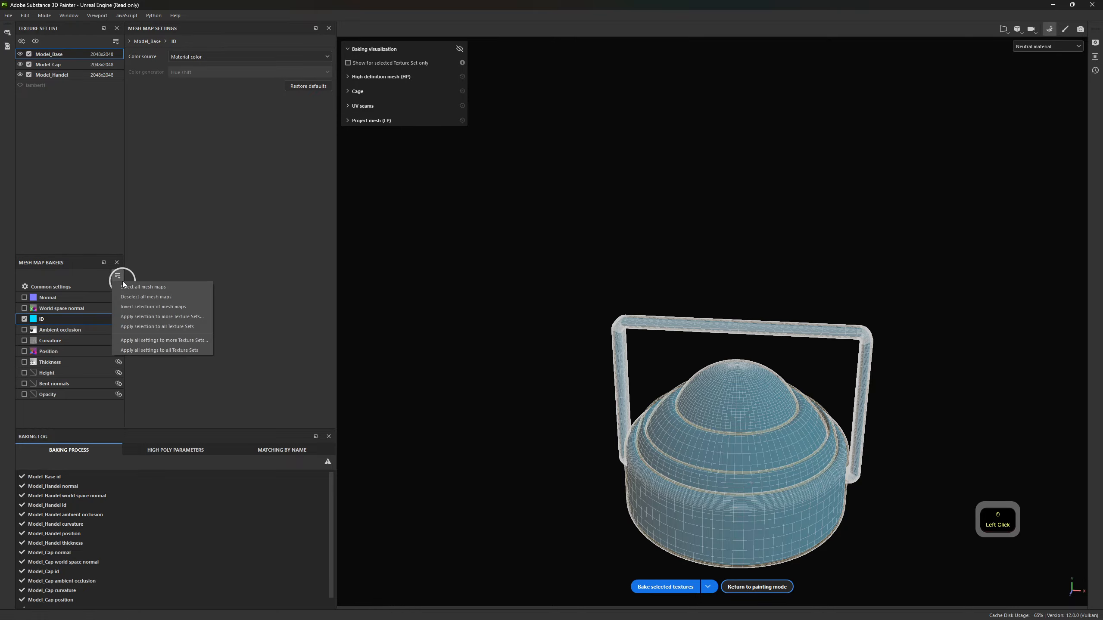
click(137, 339)
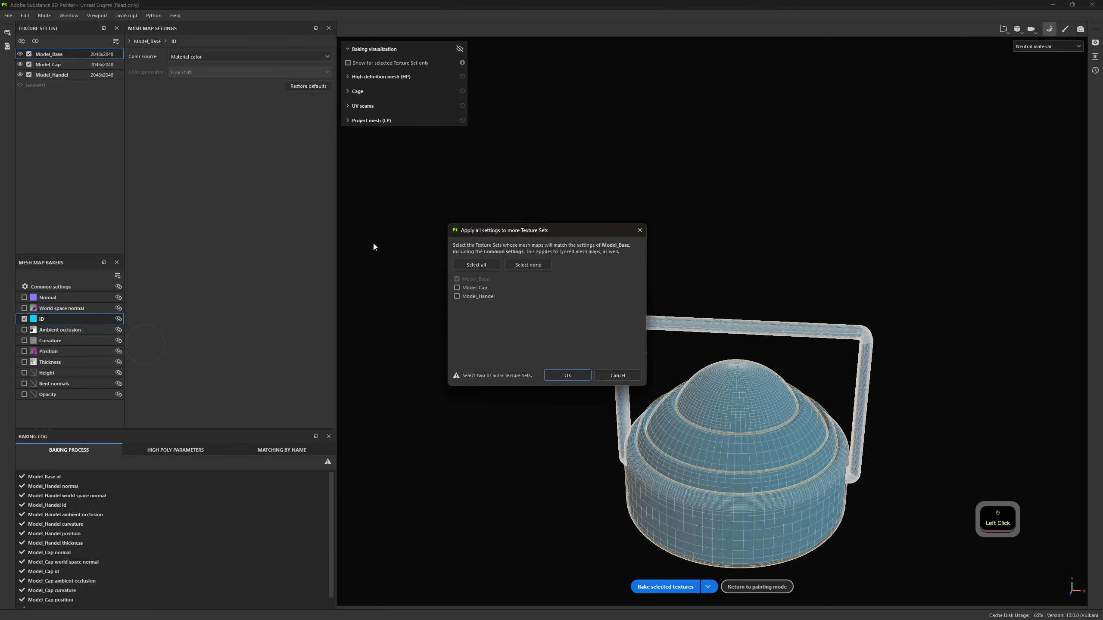
click(457, 297)
click(457, 287)
click(569, 376)
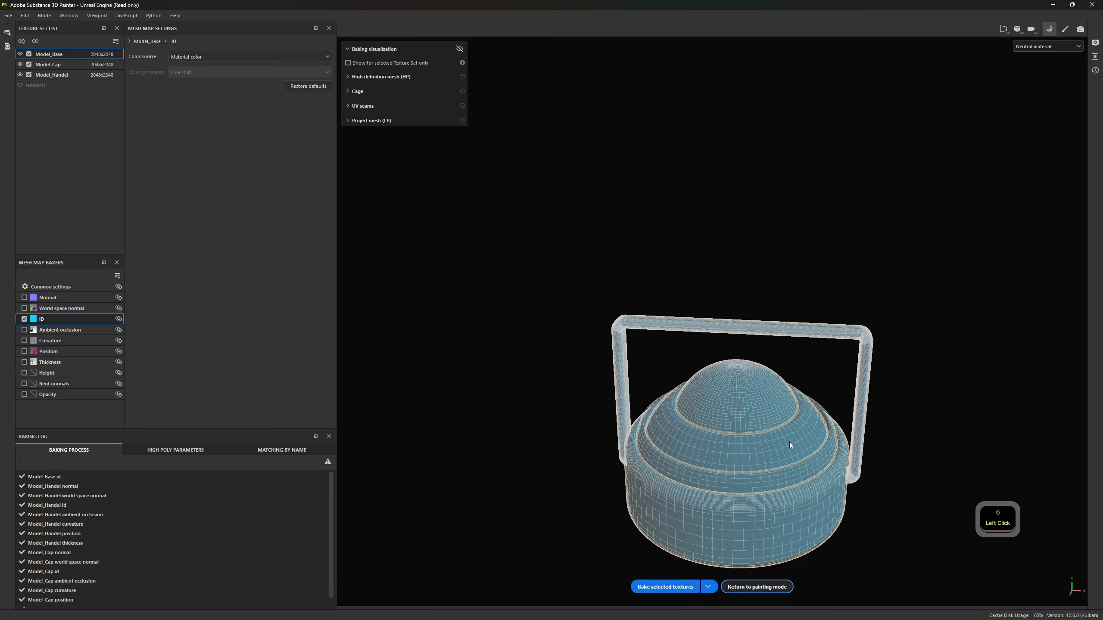
Return to painting mode and display the ID mesh map in the viewports to examine the material-colour bake.
click(776, 587)
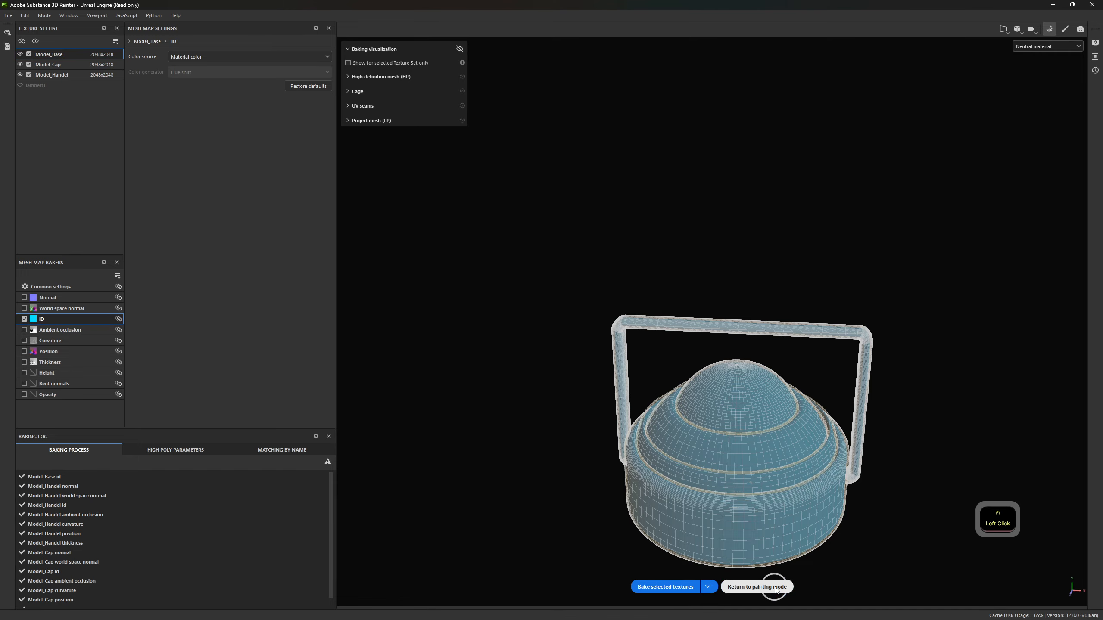
click(687, 46)
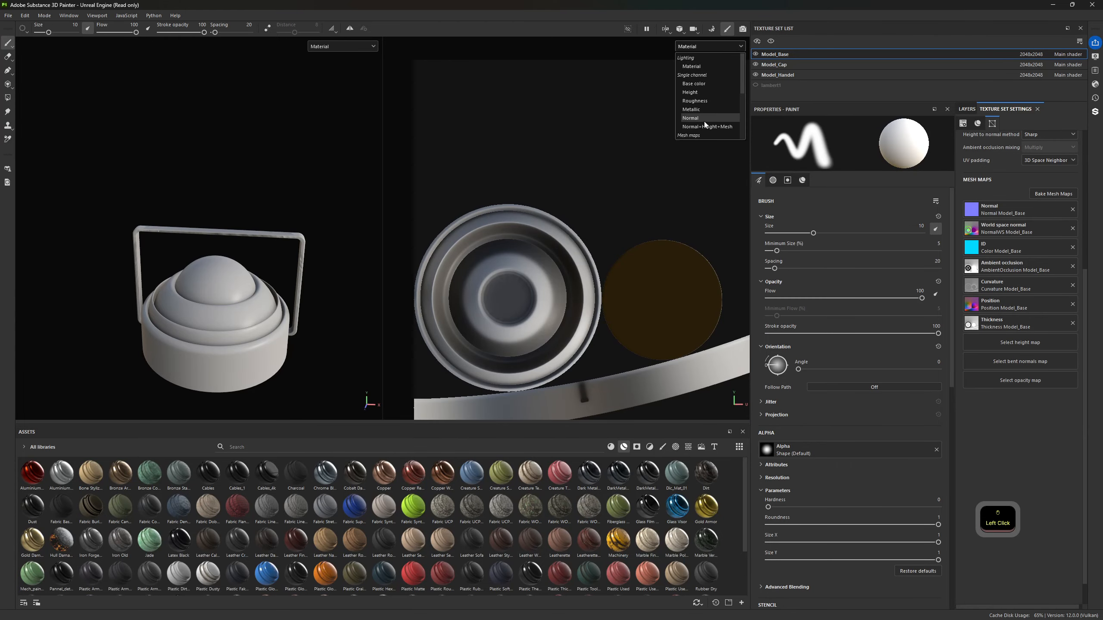
scroll(699, 121, down, 3)
click(686, 85)
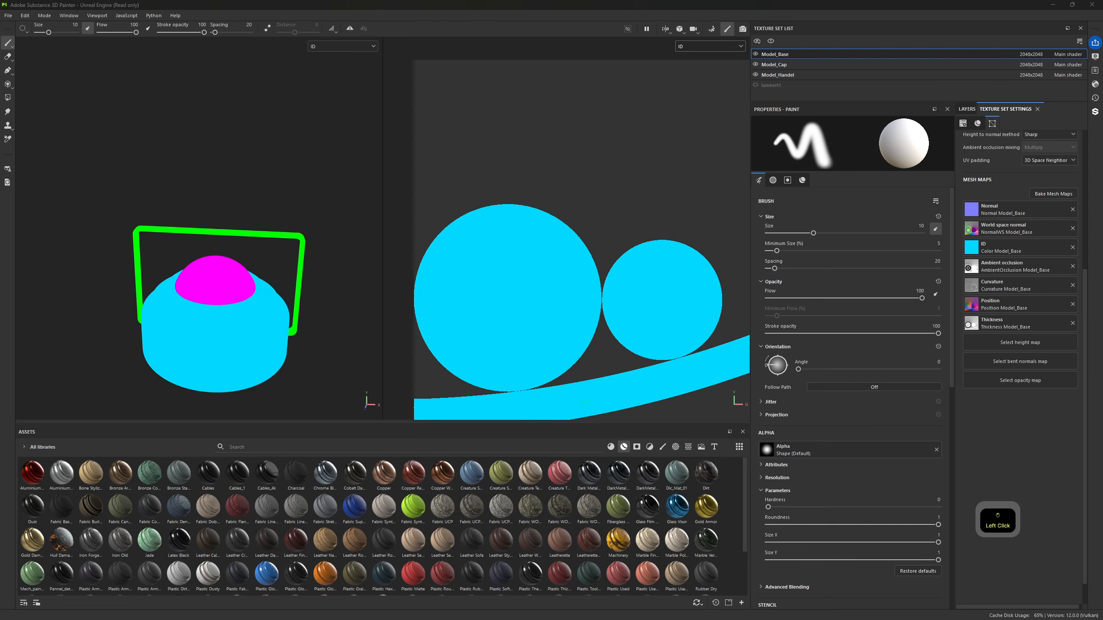
mouse_move(0, 87)
mouse_down()
mouse_move(1029, 3)
mouse_move(1014, 42)
mouse_move(979, 57)
mouse_move(933, 33)
mouse_move(908, 35)
mouse_move(781, 141)
mouse_move(747, 188)
mouse_up()
click(974, 179)
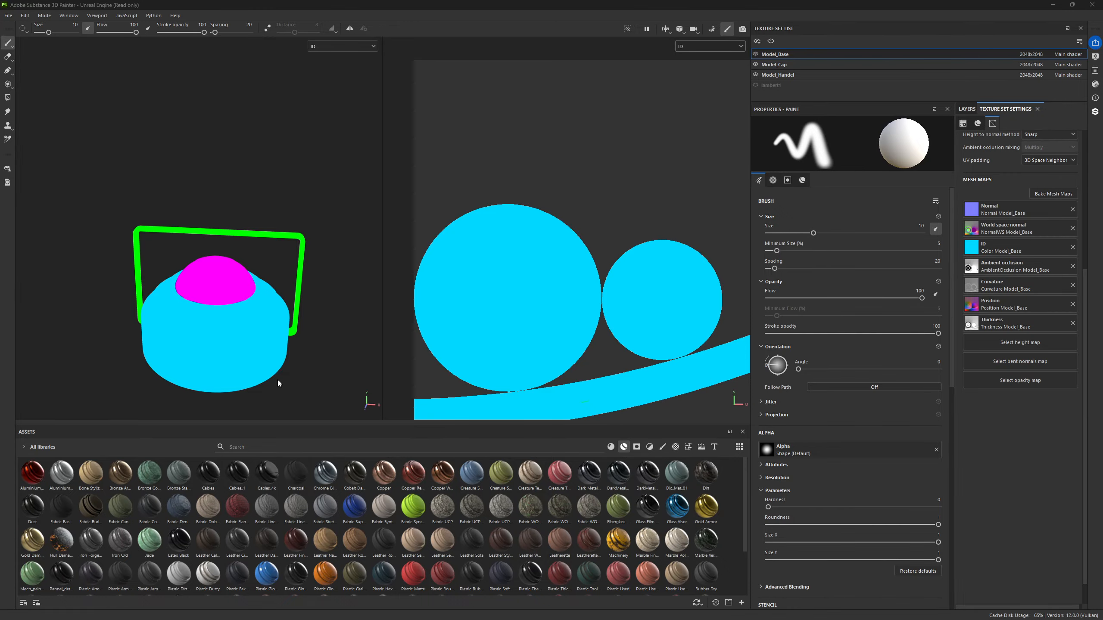
Set the ID baker's color source to Vertex color, bake the selected textures and return to painting mode.
click(1068, 199)
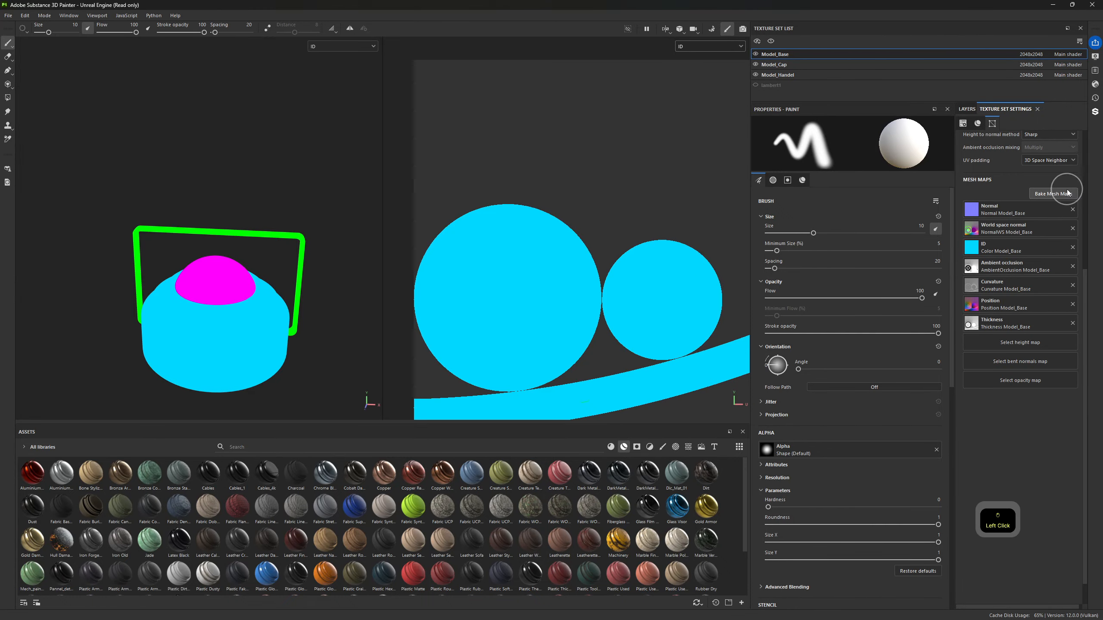
click(249, 56)
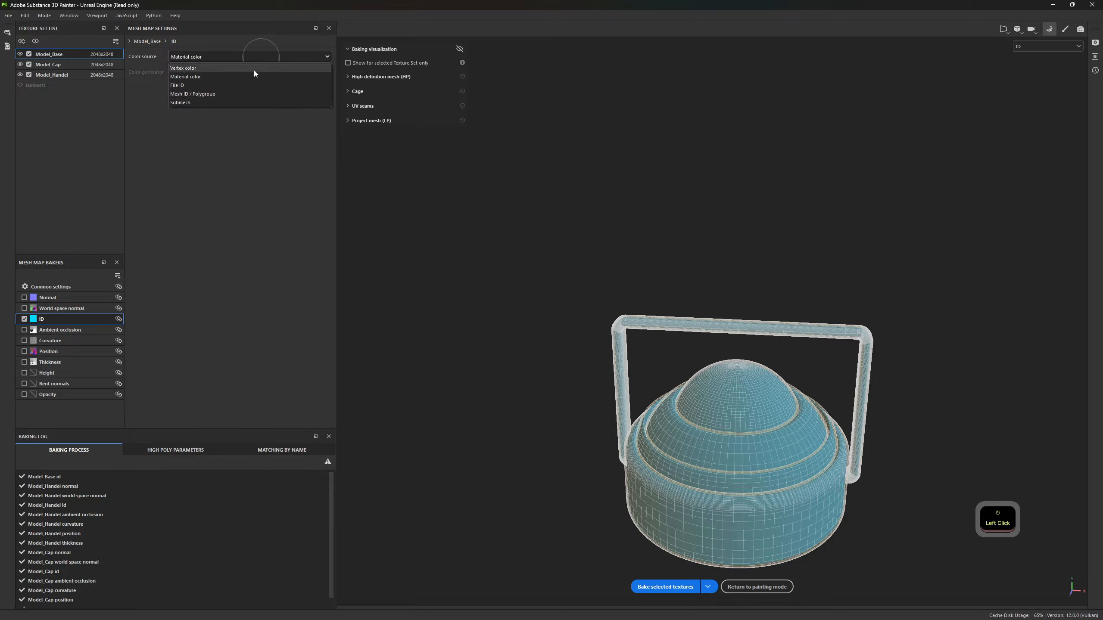
click(195, 68)
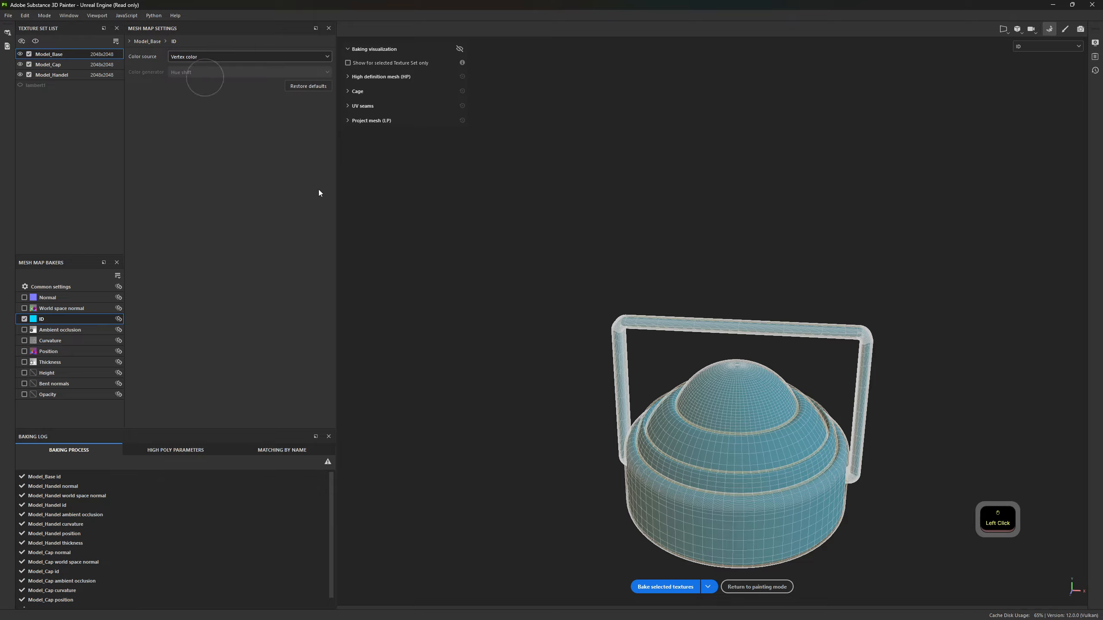
click(660, 587)
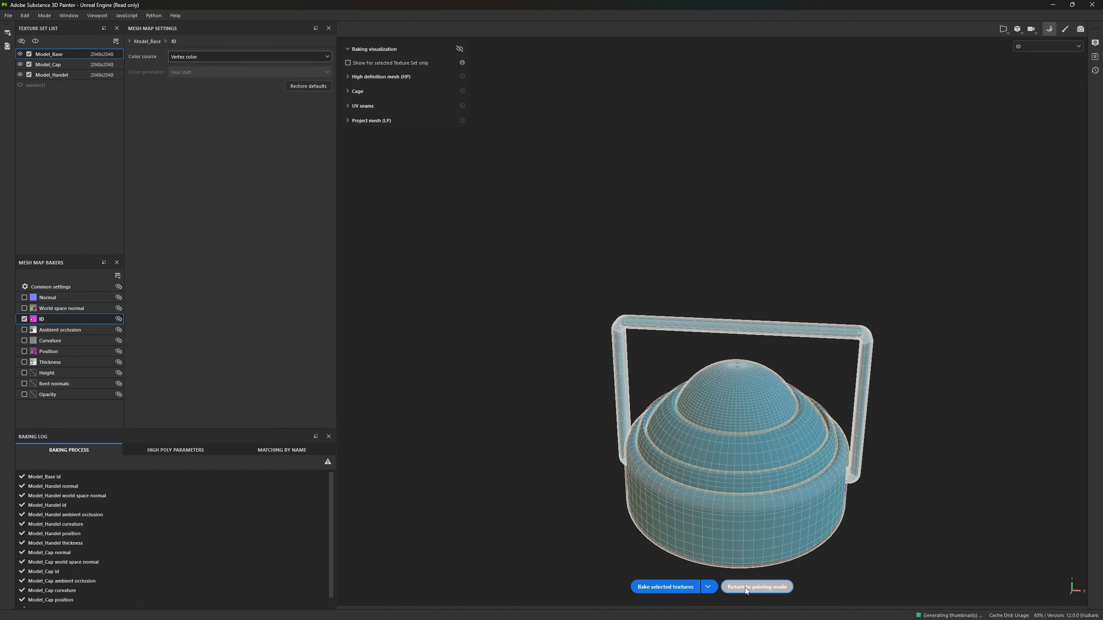
click(738, 588)
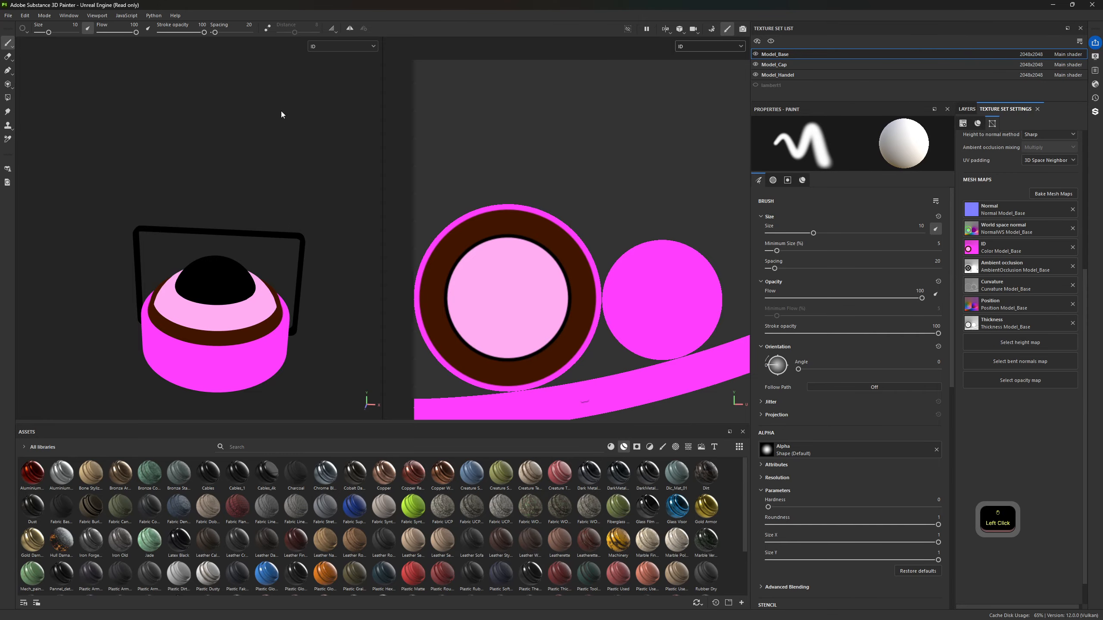
Reopen mesh map baking and check which mesh maps are selected for Model_Handel.
click(1053, 194)
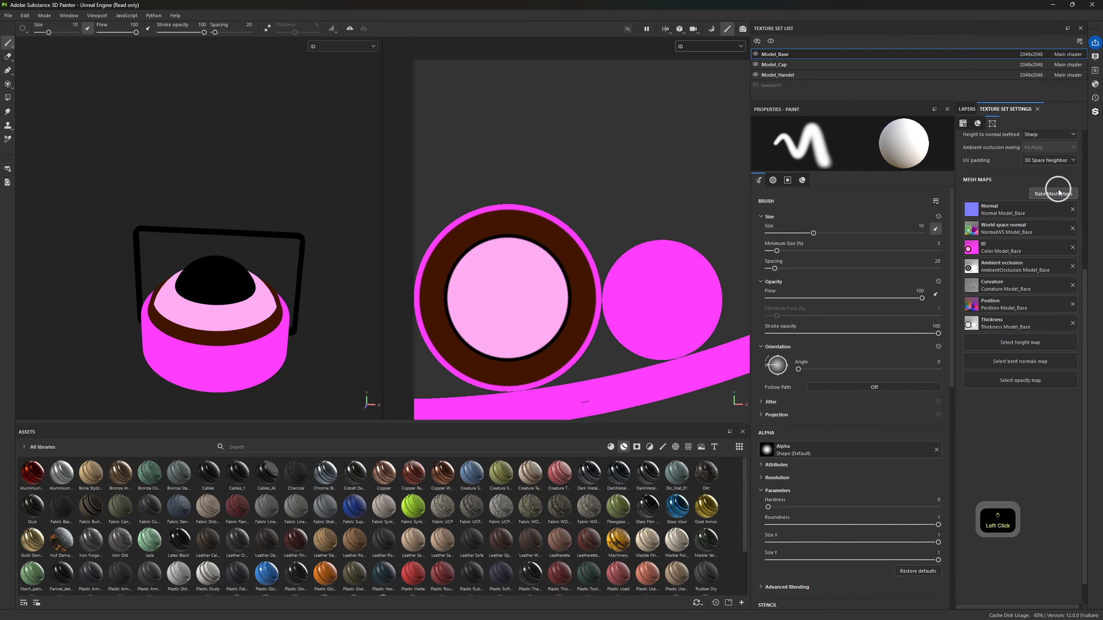
click(66, 73)
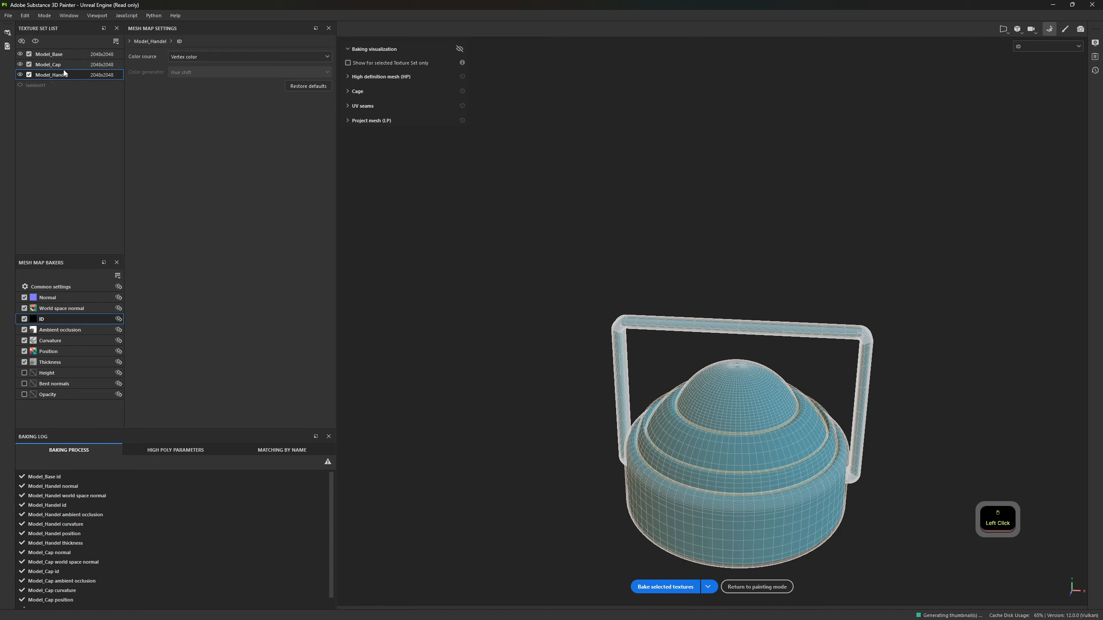
click(117, 276)
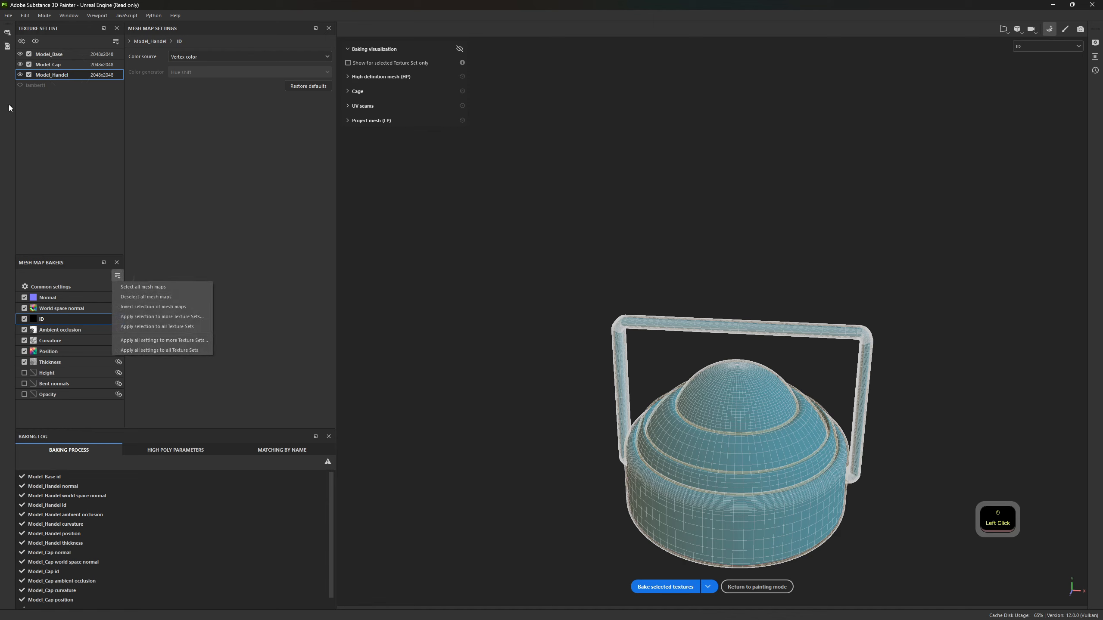
click(39, 70)
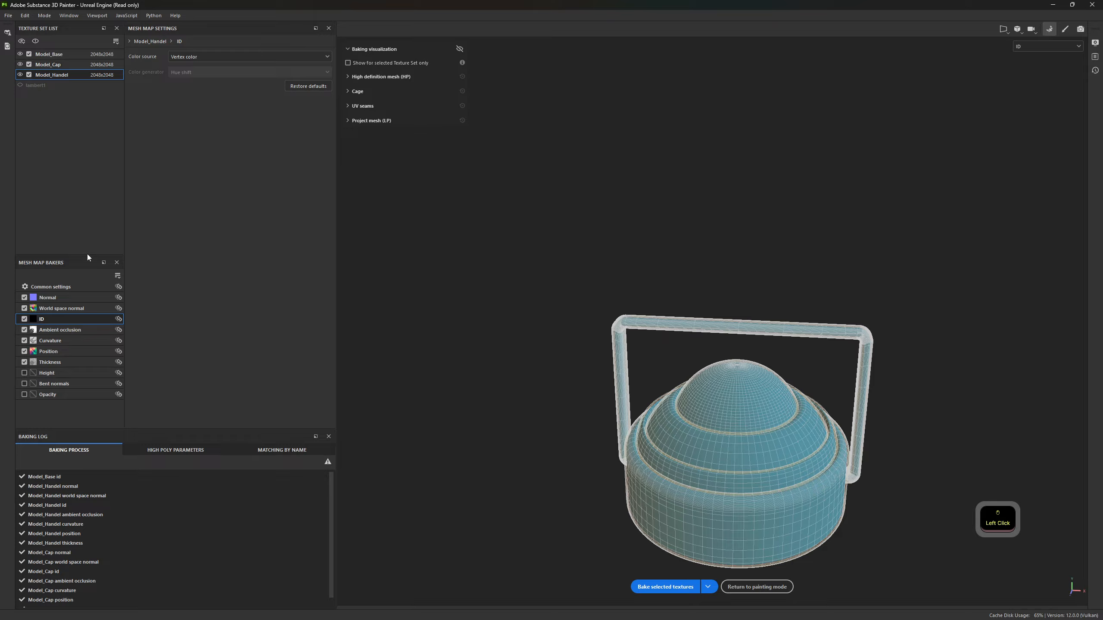
Apply all of Model_Base's bake settings, including the common settings, to all texture sets.
click(51, 54)
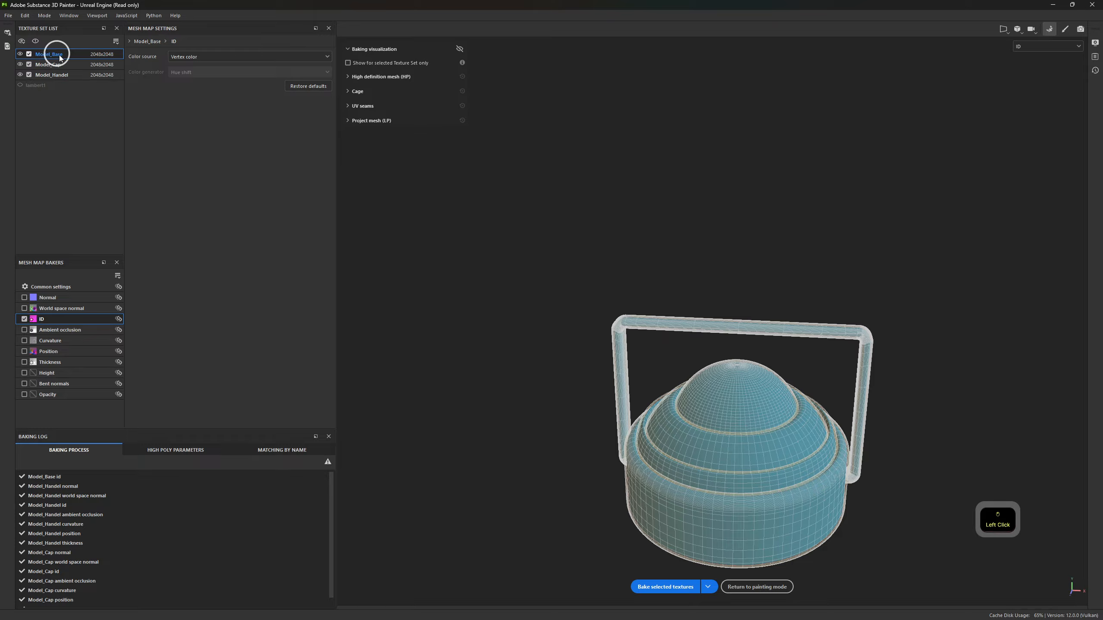
click(118, 276)
click(82, 296)
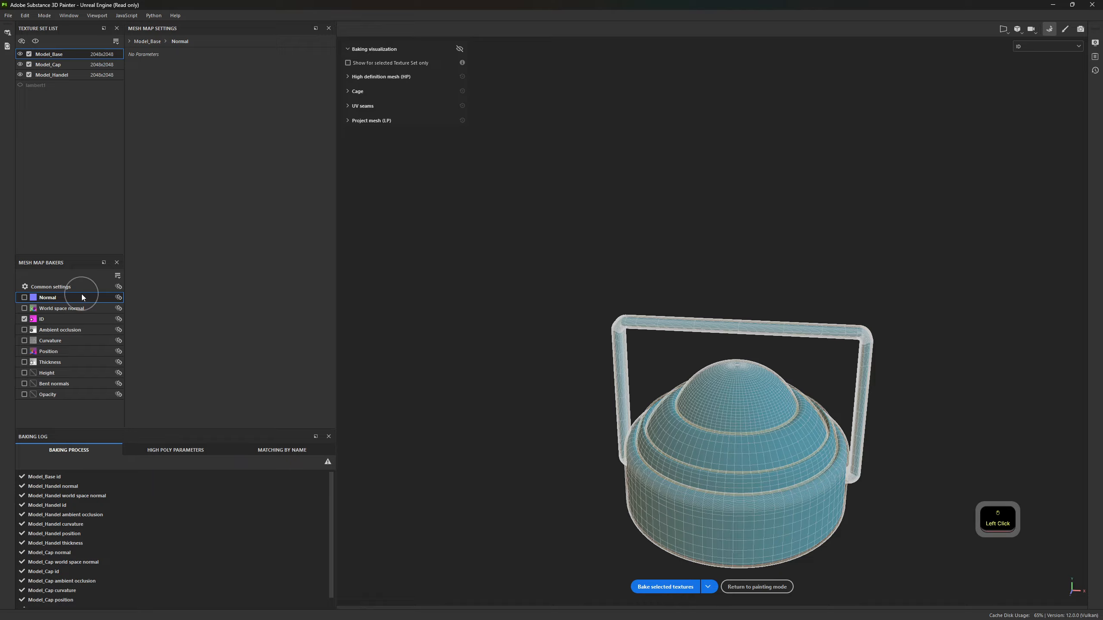
click(75, 287)
click(118, 276)
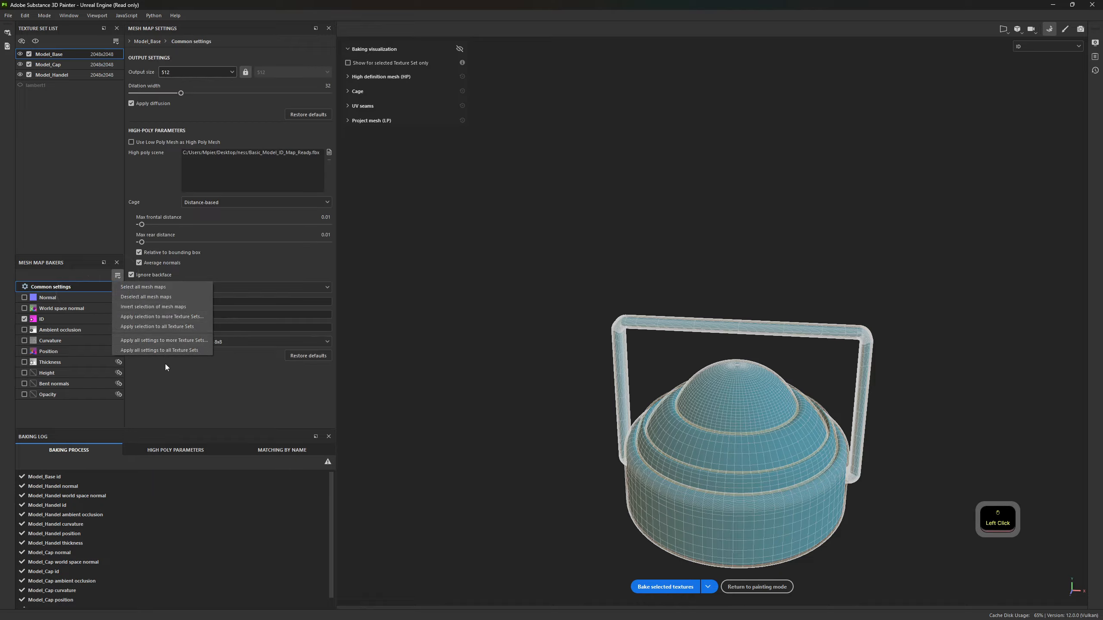
click(145, 348)
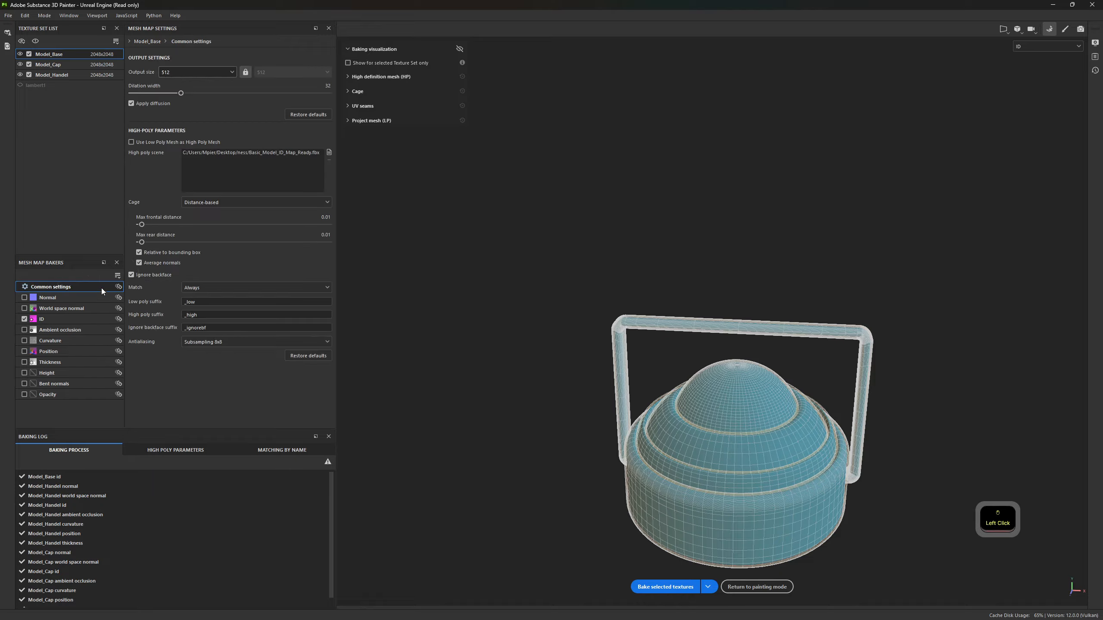
Apply Model_Base's ID-only mesh map selection to all texture sets and check it on Model_Handel.
click(117, 276)
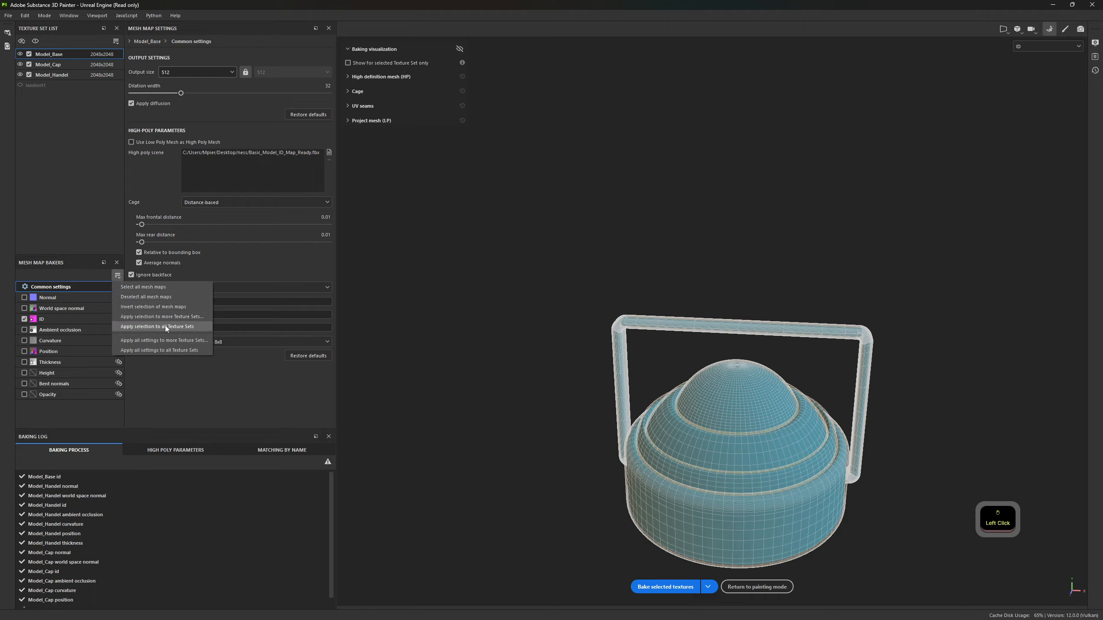
click(143, 329)
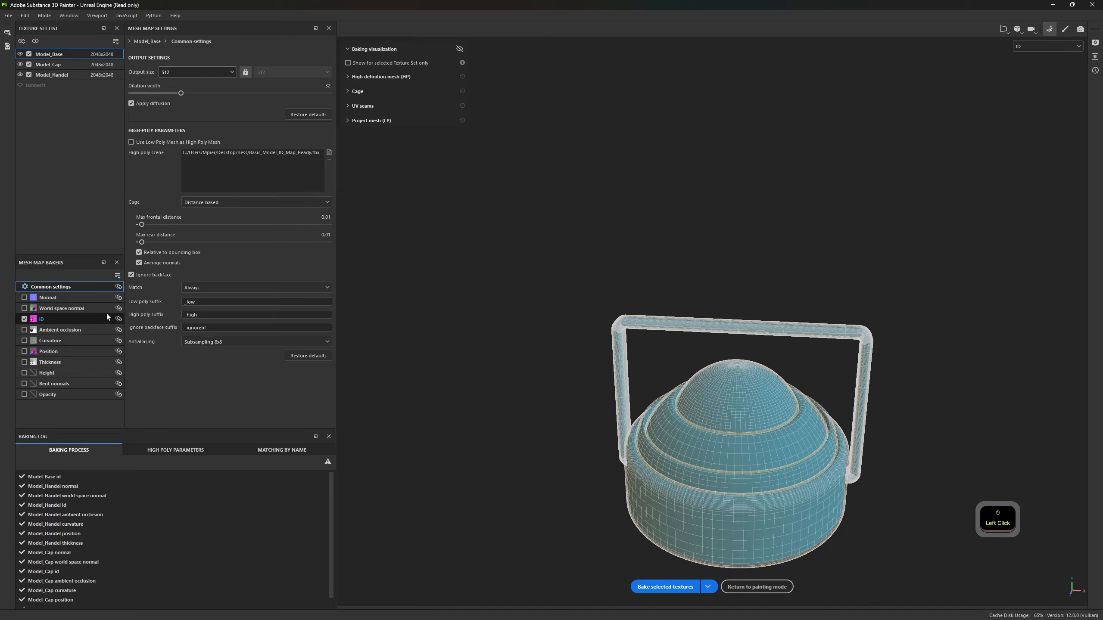
click(60, 73)
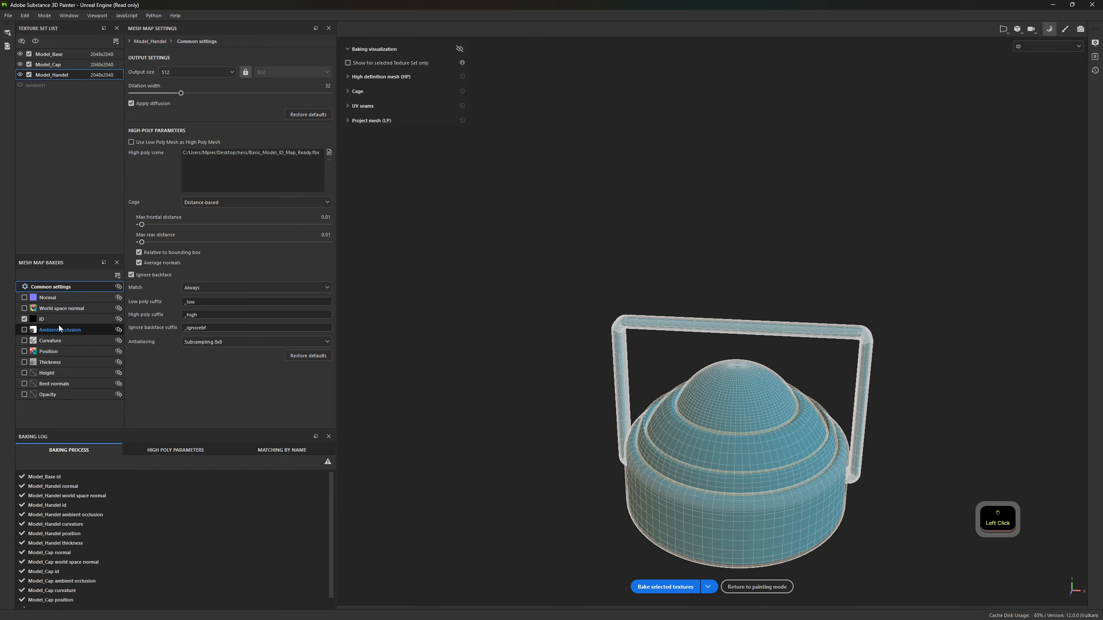
click(29, 75)
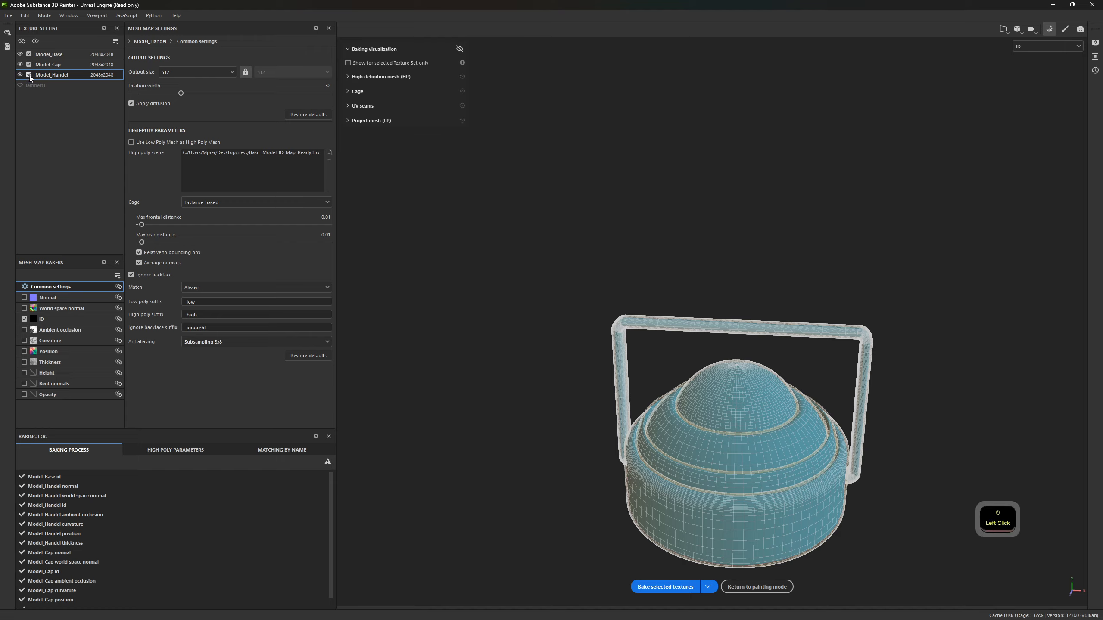
View the available bake options for the lantern and switch to the block project's window.
click(705, 590)
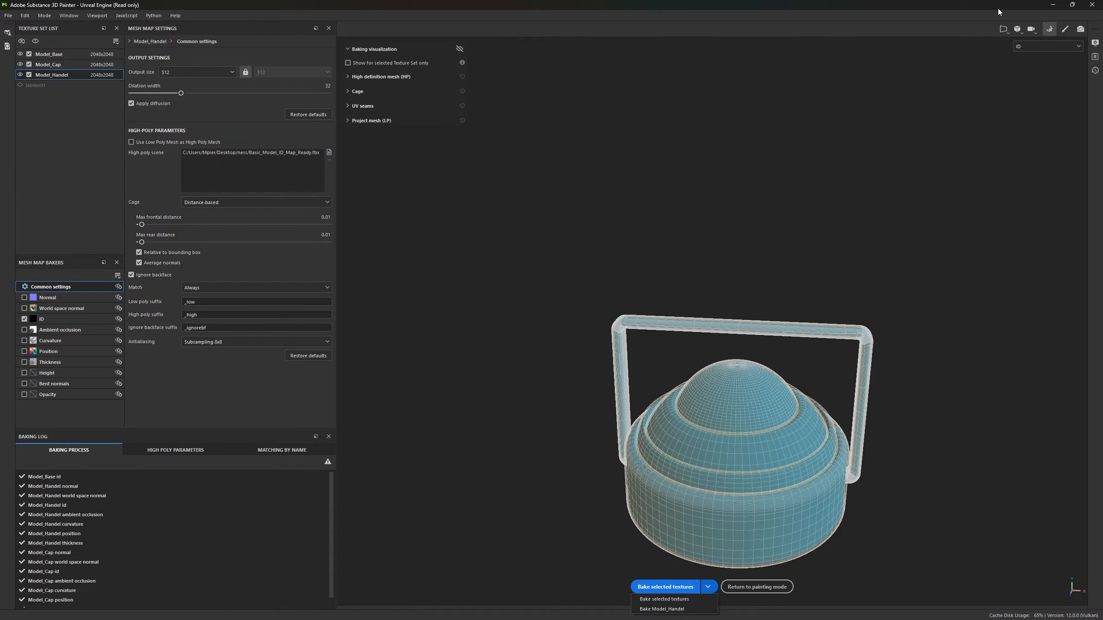
click(1052, 5)
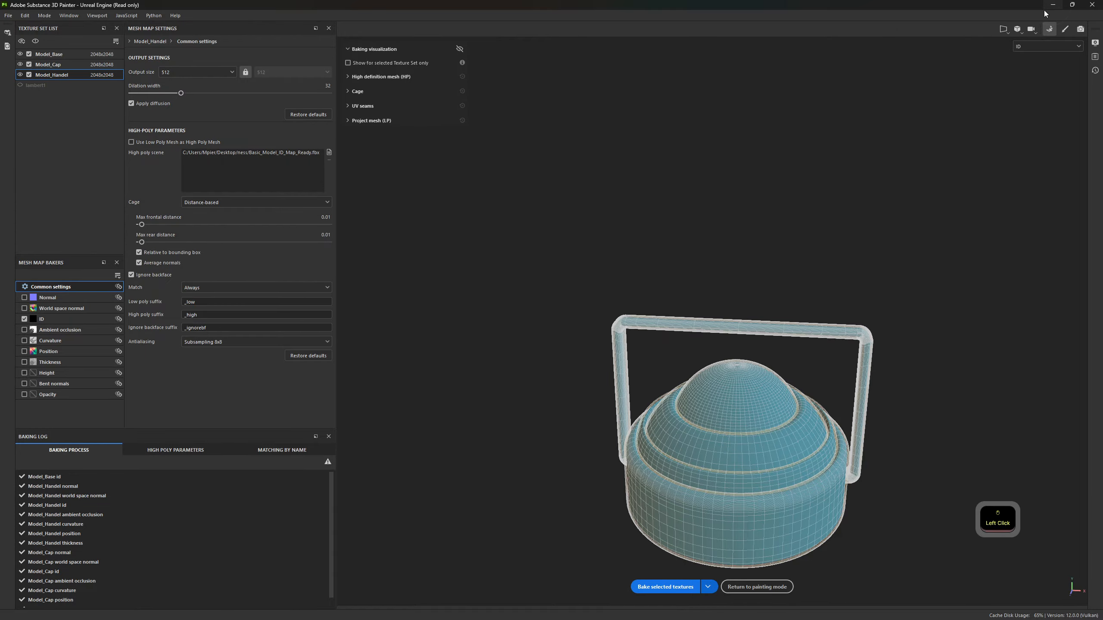
click(1052, 5)
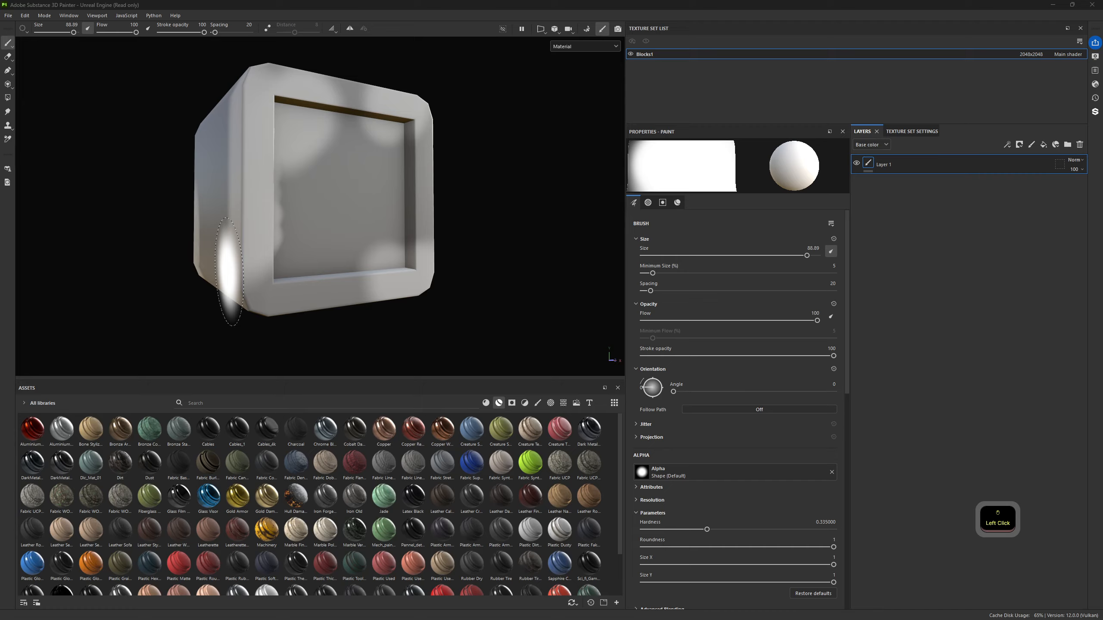